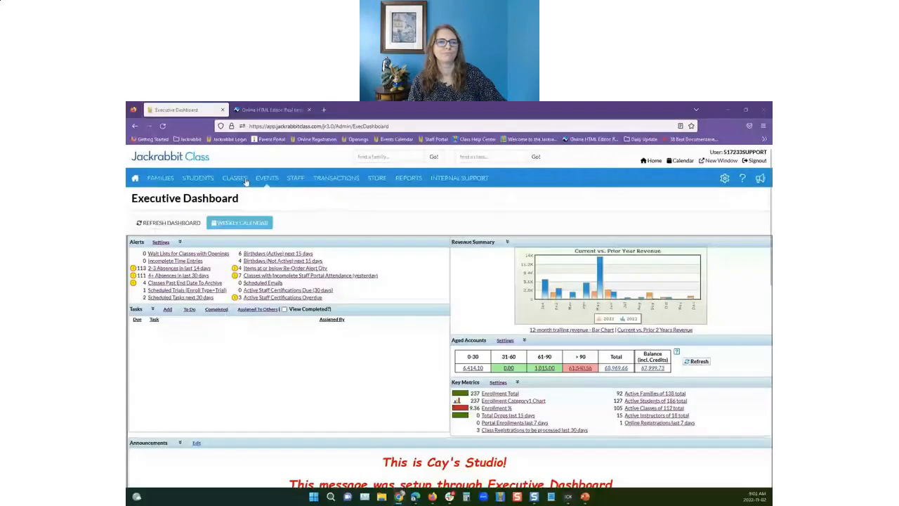
Look over the form for adding an event type and leave it without saving
mouse_move(270, 182)
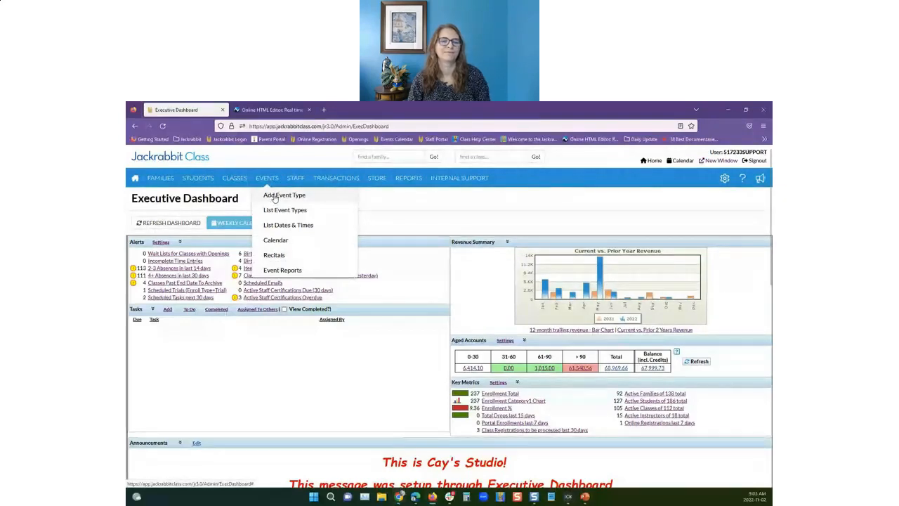
left_click(274, 196)
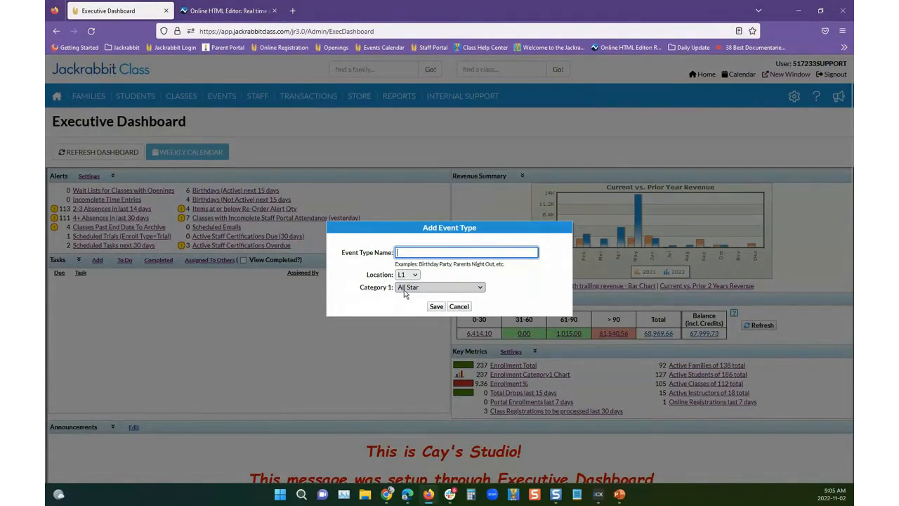
left_click(459, 306)
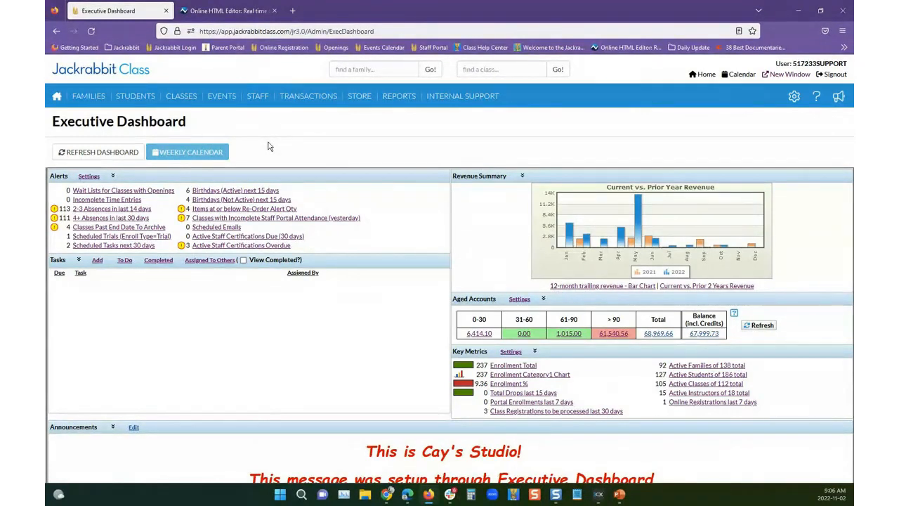
Open the event type "01 Winter Dance T-Shirt Orders ($18 per shirt)" from the list of event types
mouse_move(221, 98)
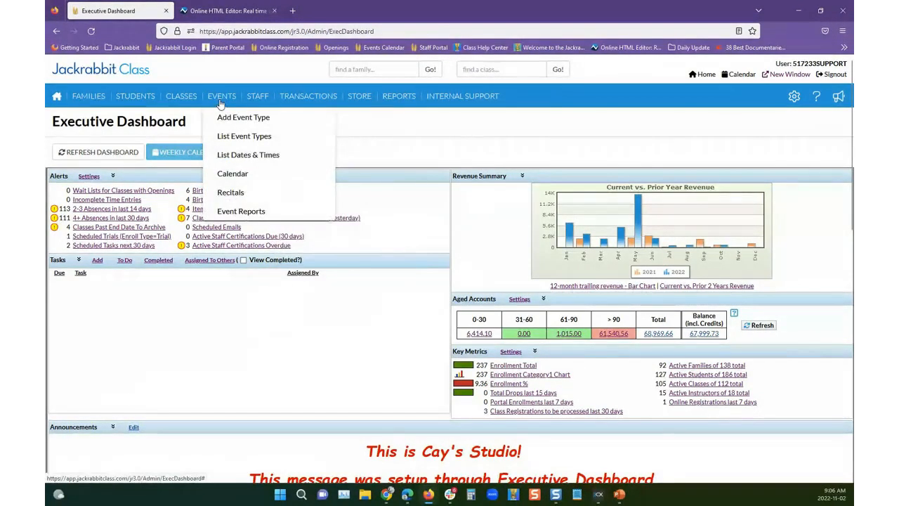
left_click(238, 136)
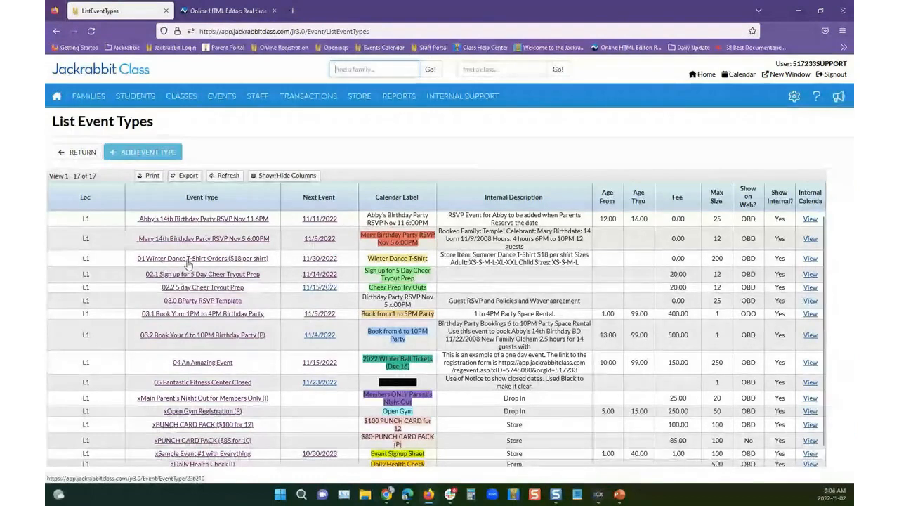
left_click(189, 264)
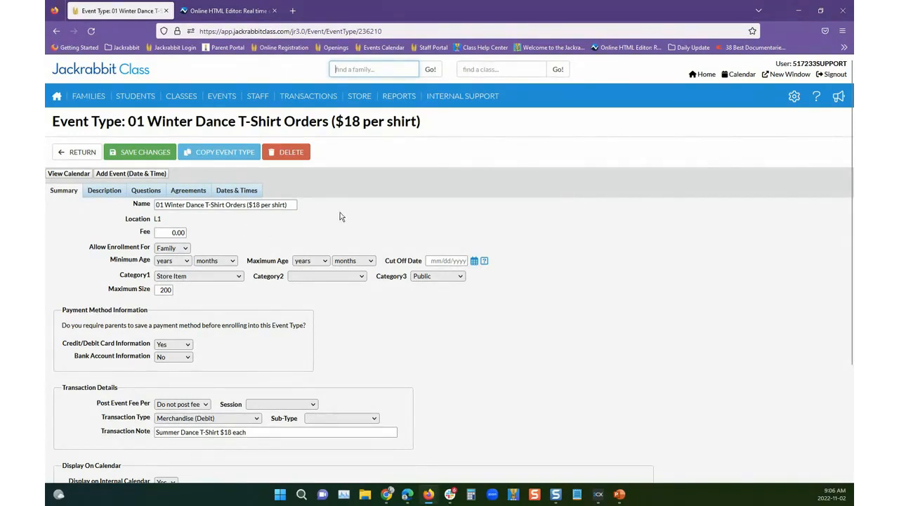
View the event type's calendar for November 2022 and close it again
left_click(228, 160)
left_click(68, 174)
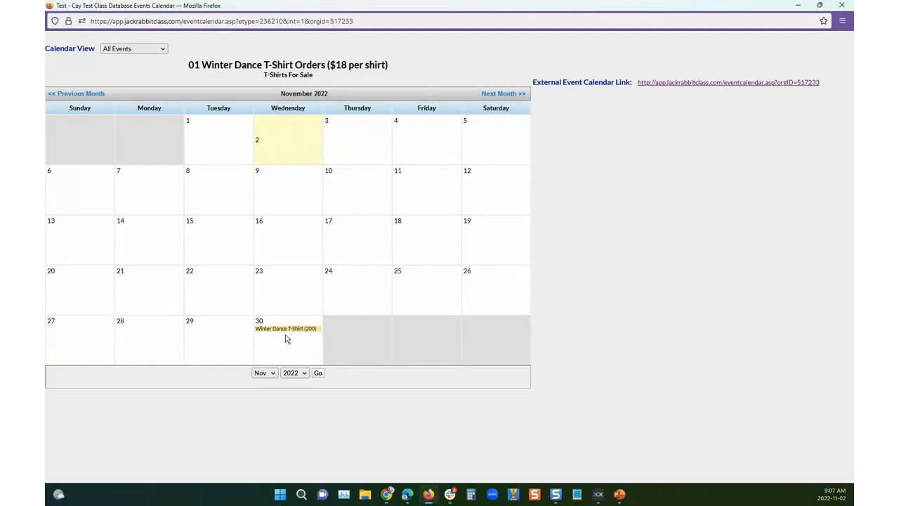
mouse_move(288, 336)
left_click(840, 7)
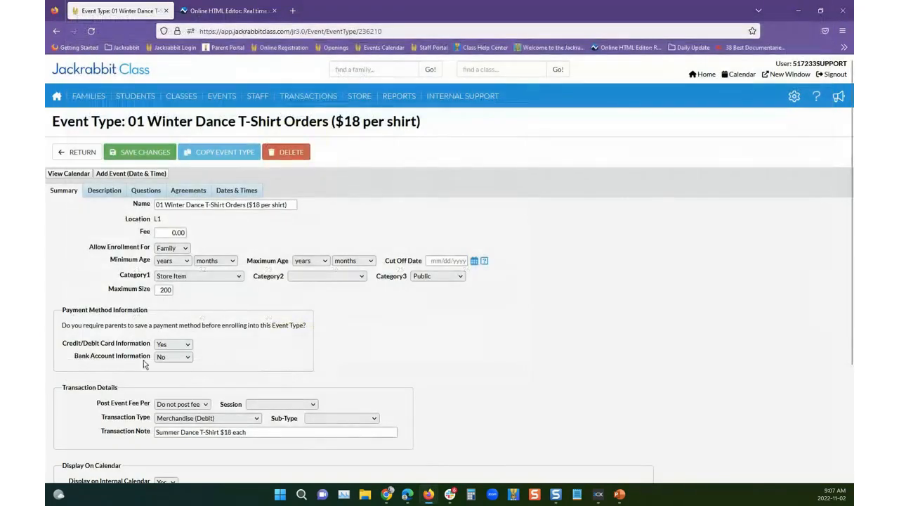
Look over the form for adding event dates without saving, and check the event type's scheduled dates
left_click(138, 178)
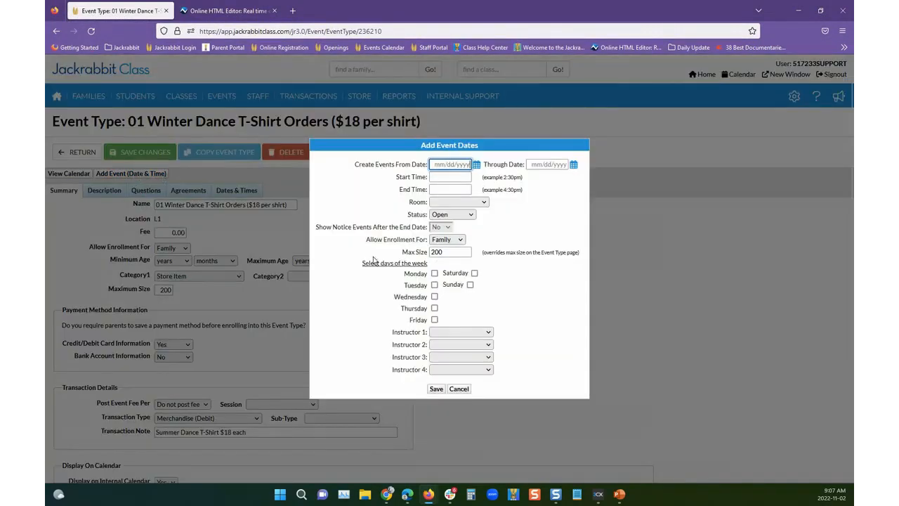
left_click(458, 389)
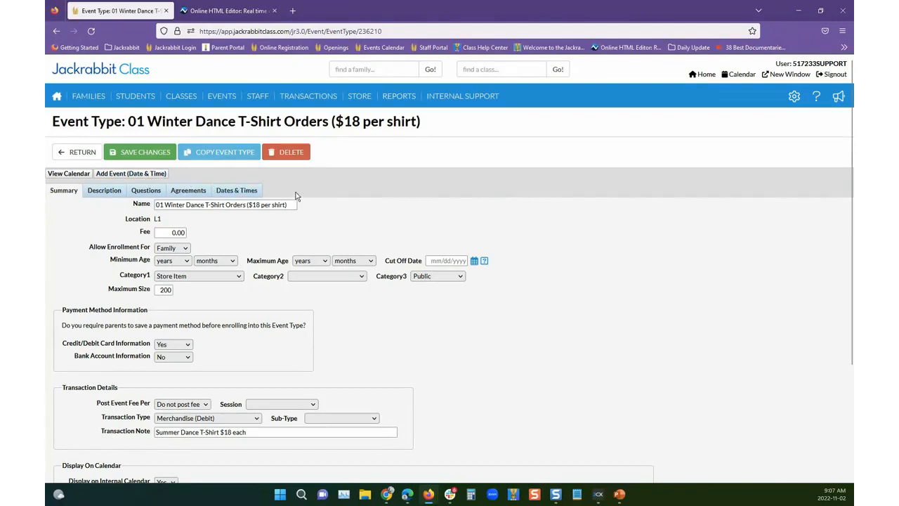
left_click(241, 197)
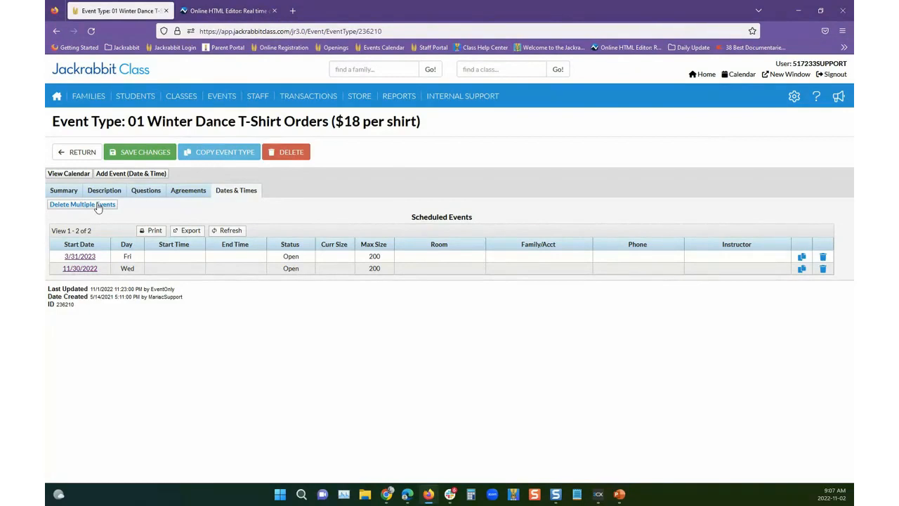
Review the event type's summary settings, including enrollment, payment method, transaction and calendar display details
left_click(60, 193)
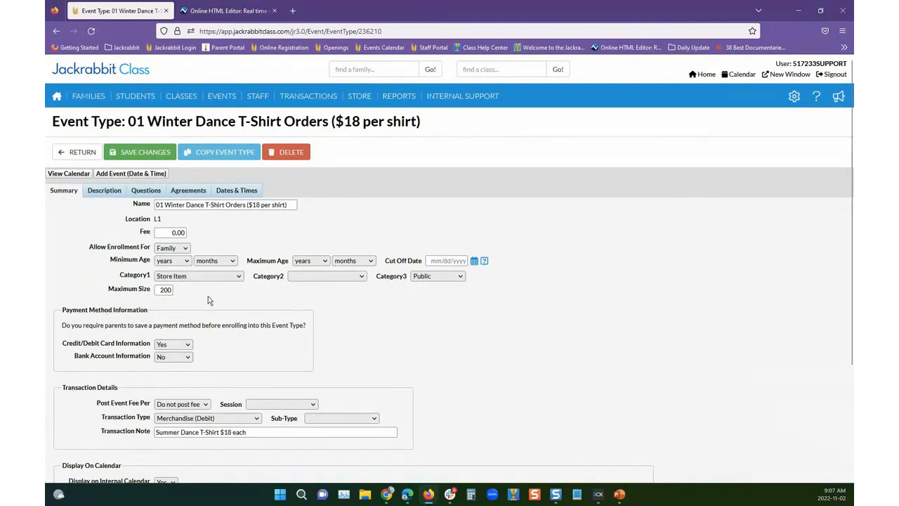
scroll(217, 323, "down", 3)
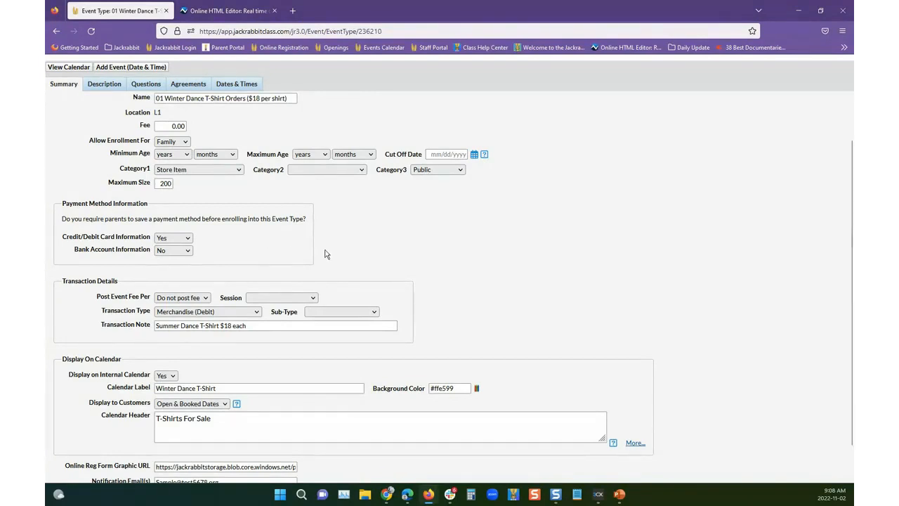
scroll(377, 261, "up", 3)
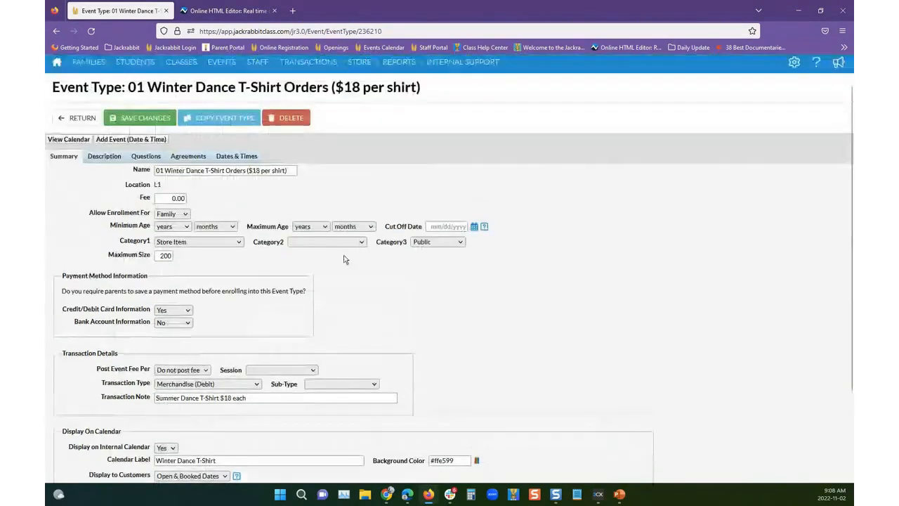
Review the event type's internal description and its registration form description
left_click(145, 187)
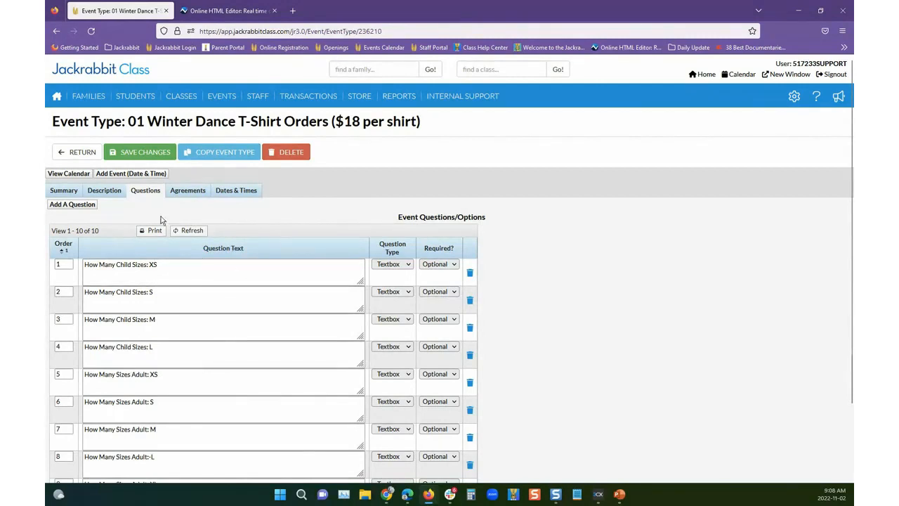
left_click(104, 191)
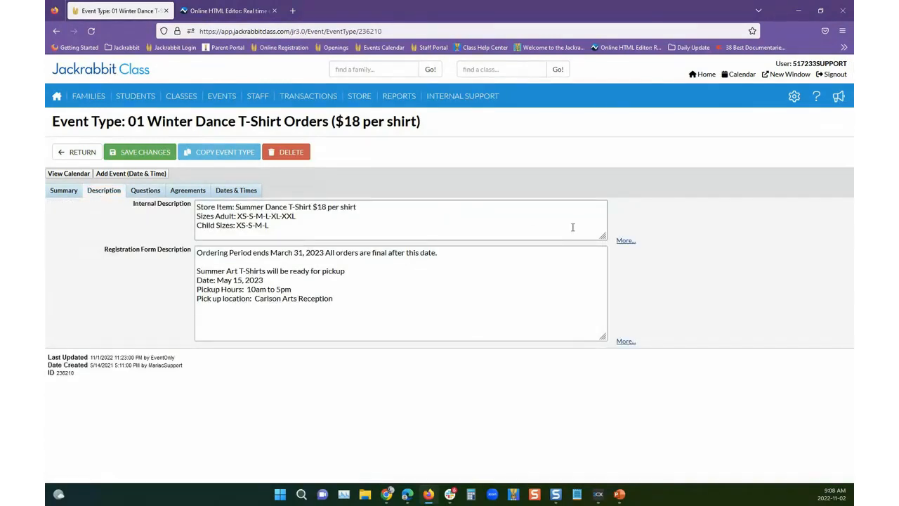
left_click_drag(198, 206, 302, 231)
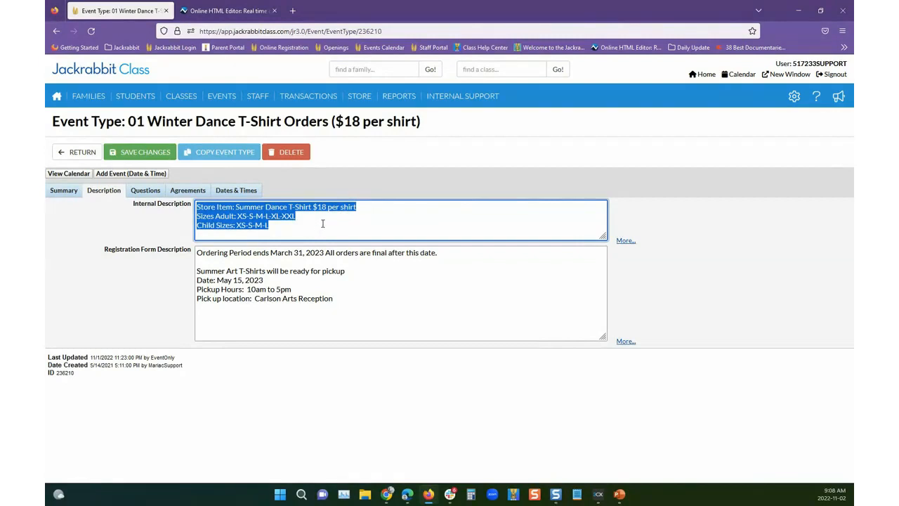
left_click(334, 227)
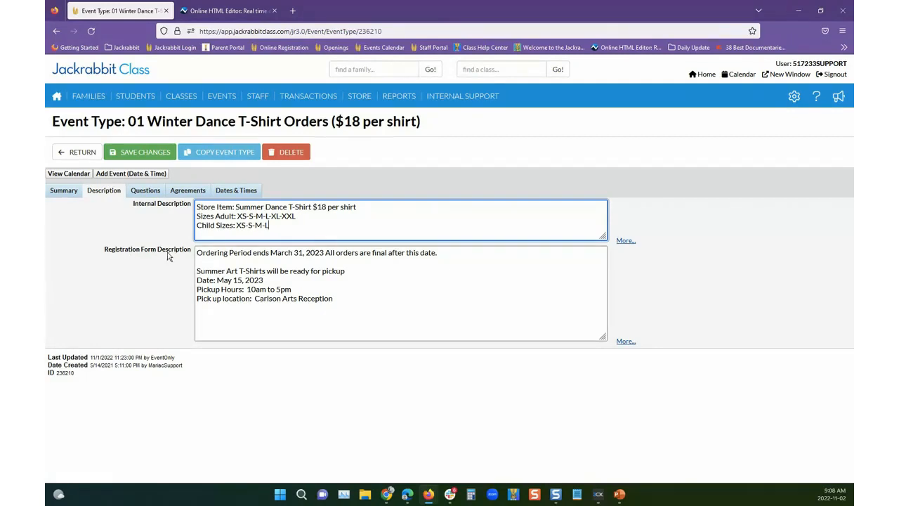
left_click_drag(354, 298, 190, 252)
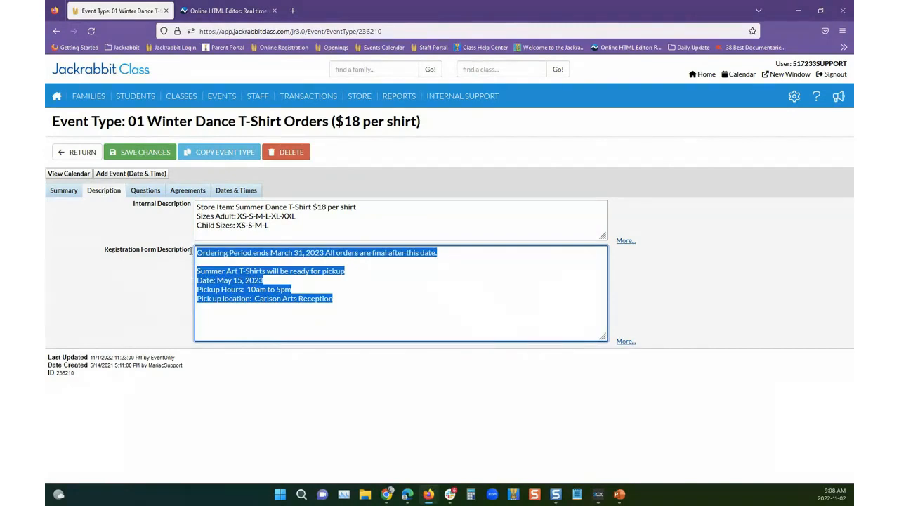
left_click(226, 314)
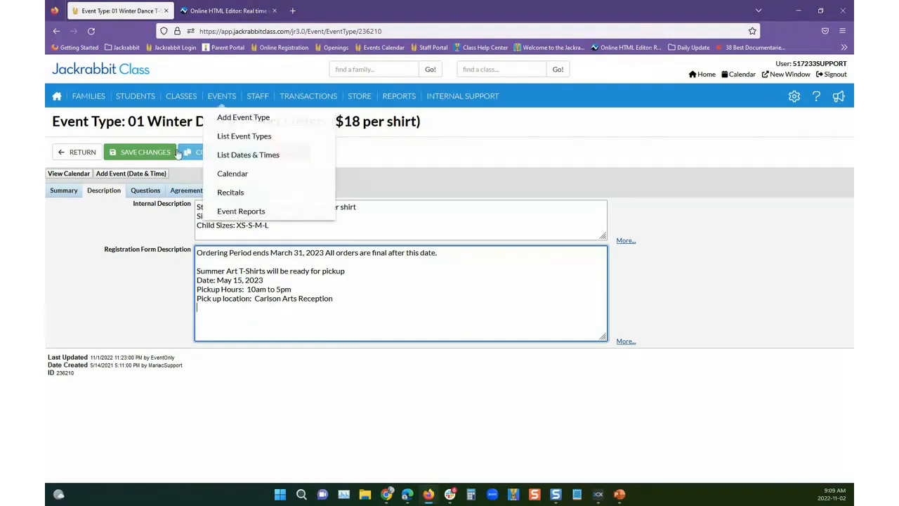
Review the event type's questions and the available question type and required options for the first one
left_click(143, 191)
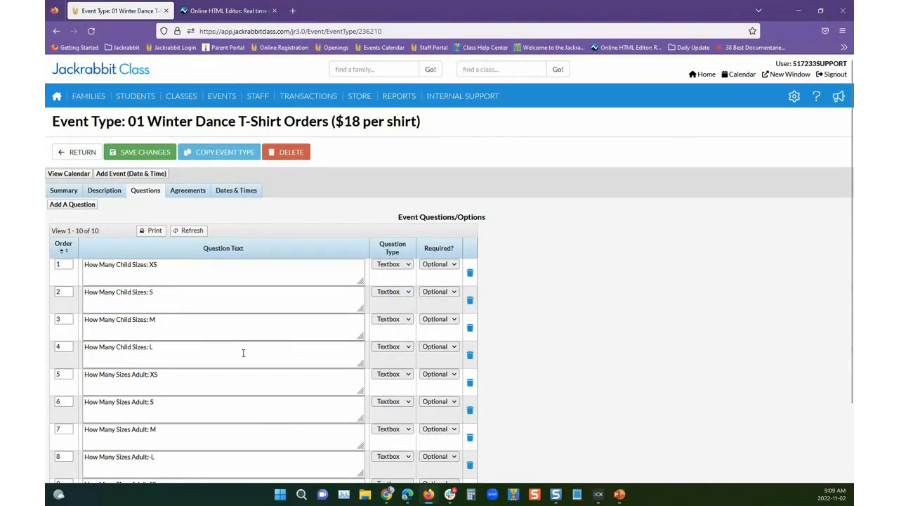
scroll(243, 353, "down", 2)
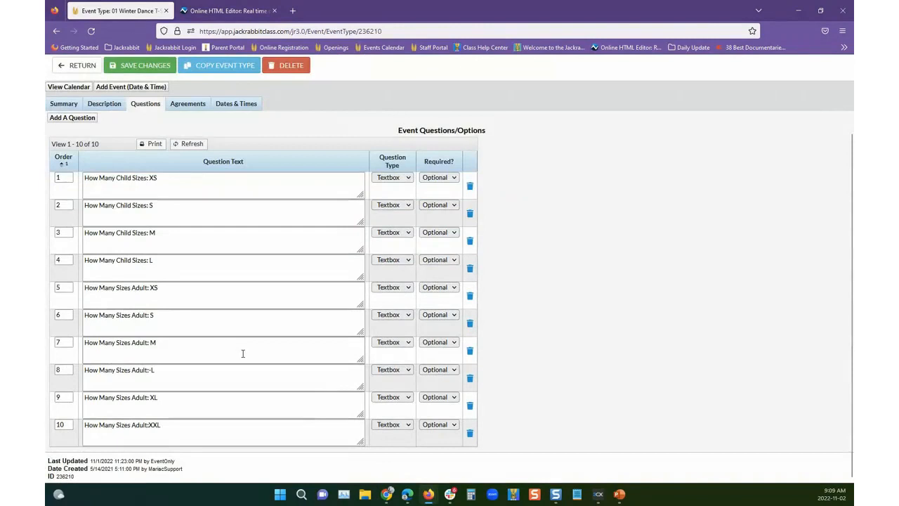
scroll(243, 353, "up", 2)
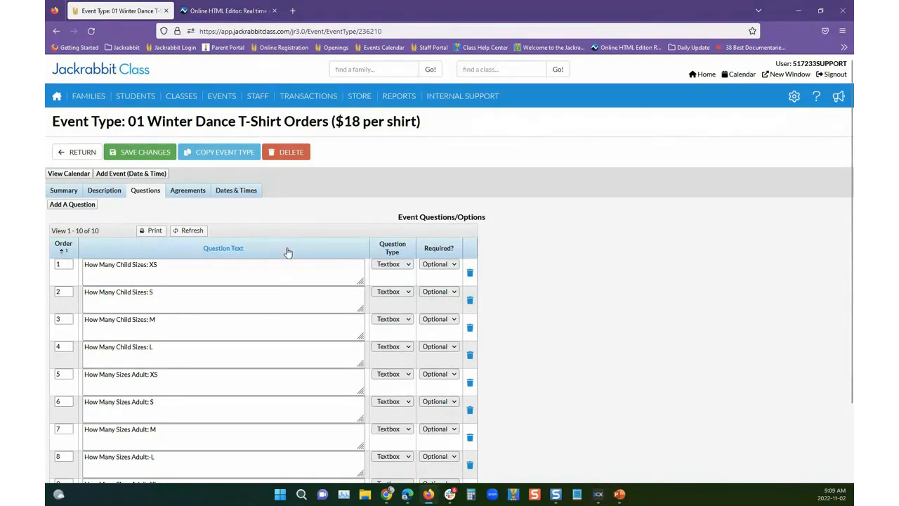
left_click(410, 266)
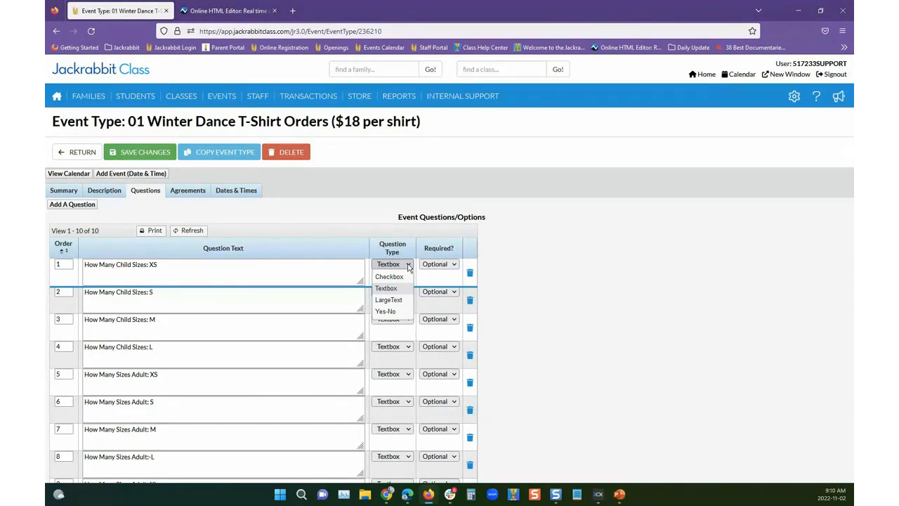
left_click(408, 265)
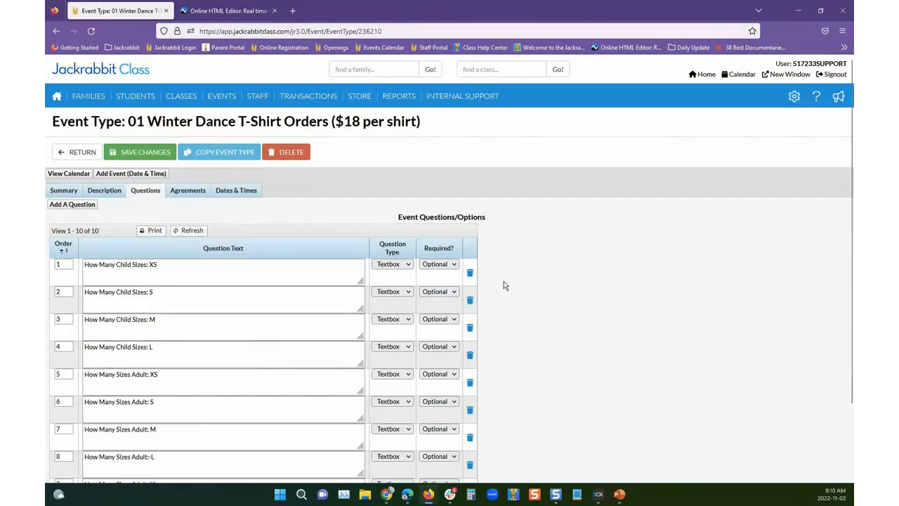
left_click(447, 265)
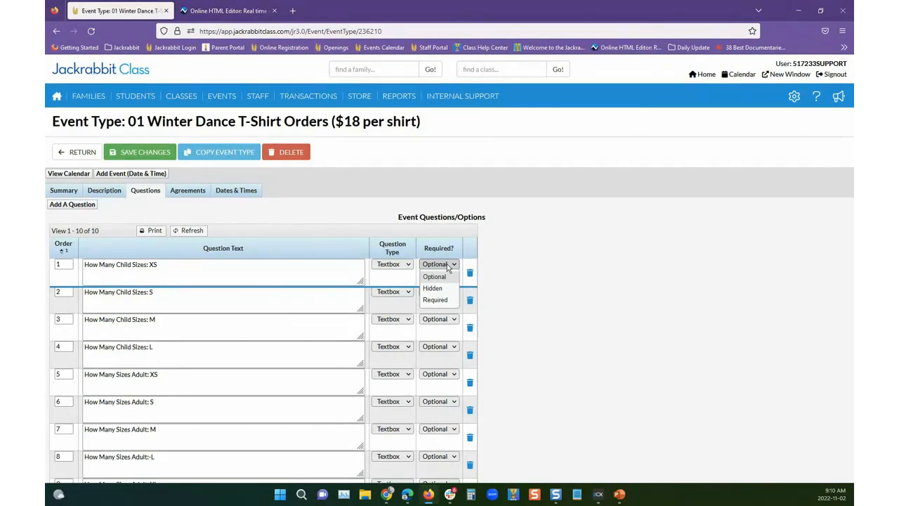
left_click(448, 266)
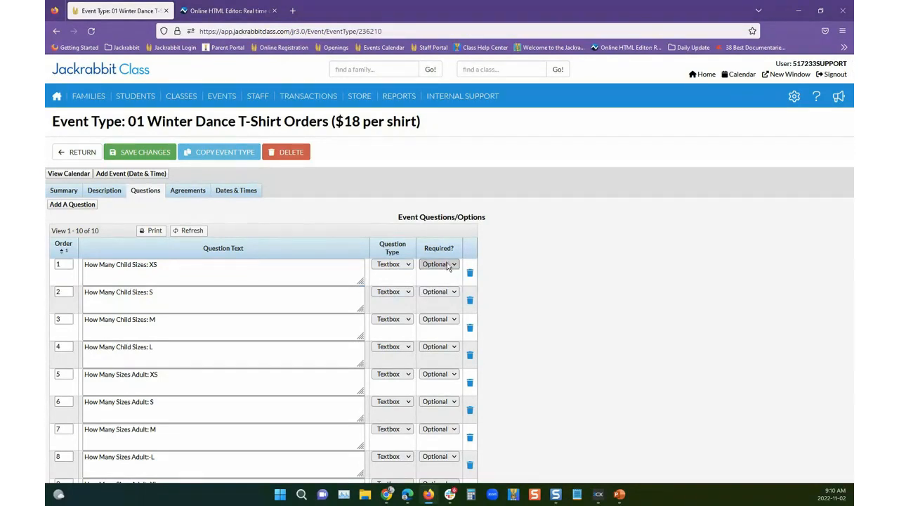
Review the event type's agreement texts and its list of scheduled events
left_click(187, 192)
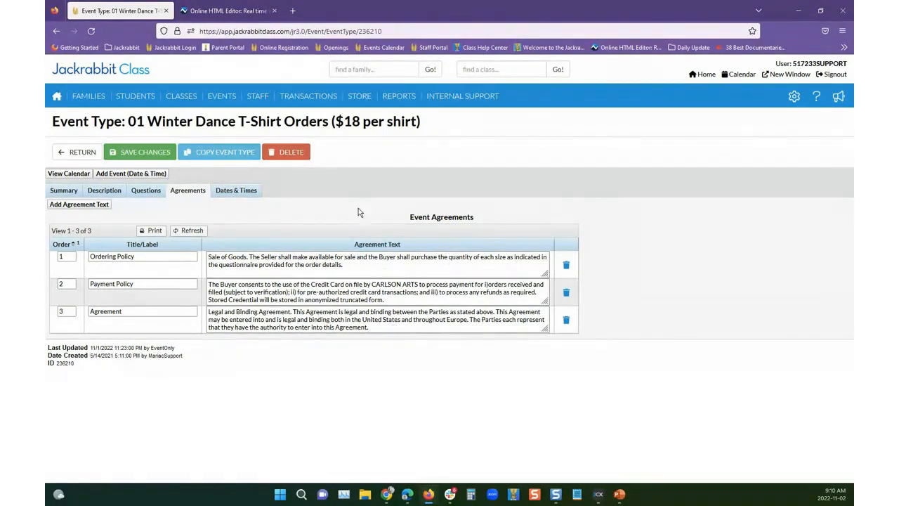
left_click(238, 191)
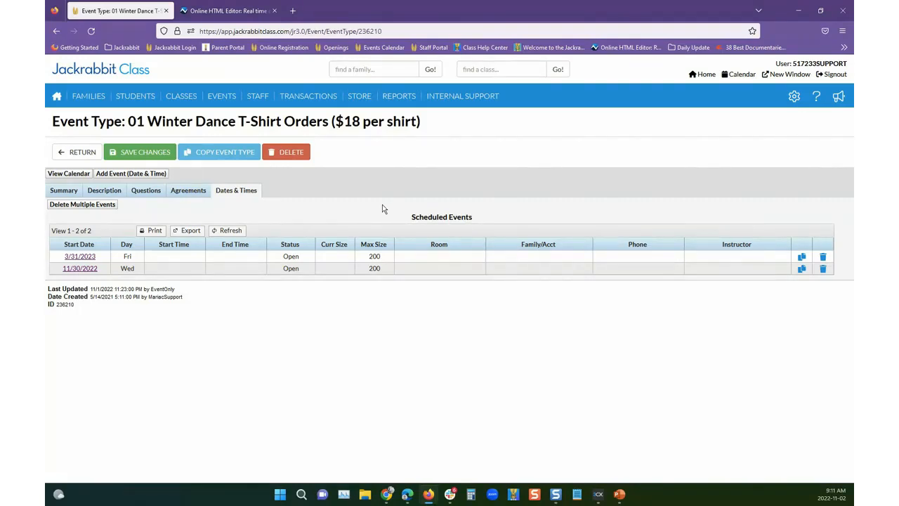
Open the scheduled event dated 3/31/2023 and examine how its heading identifies an event and its date
left_click(80, 257)
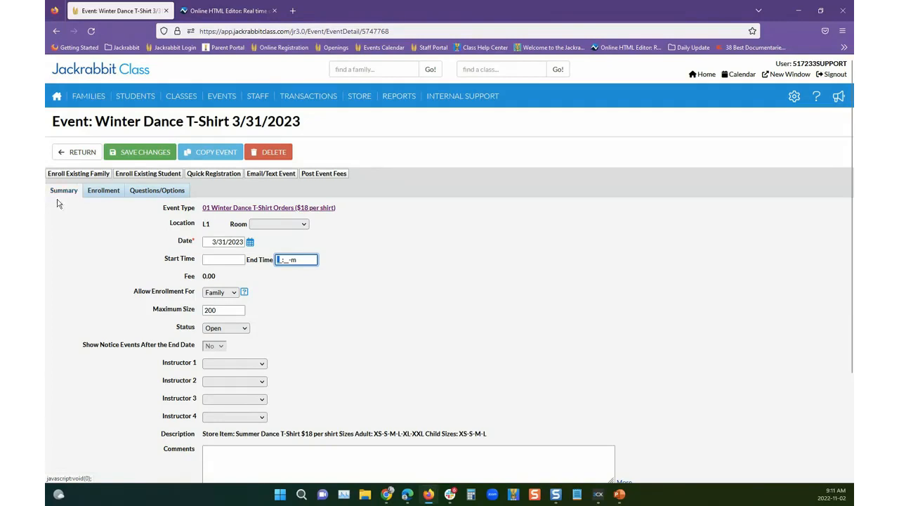
left_click(52, 124)
left_click_drag(52, 123, 95, 123)
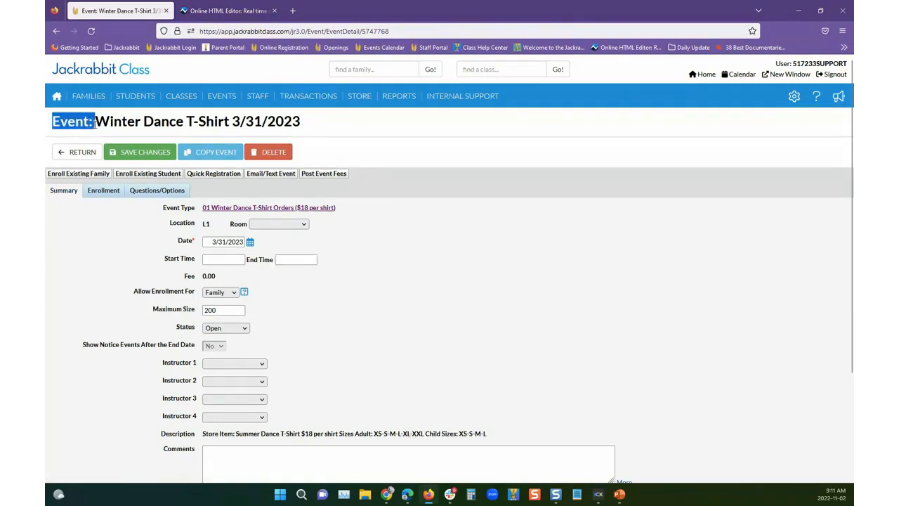
left_click_drag(302, 123, 232, 122)
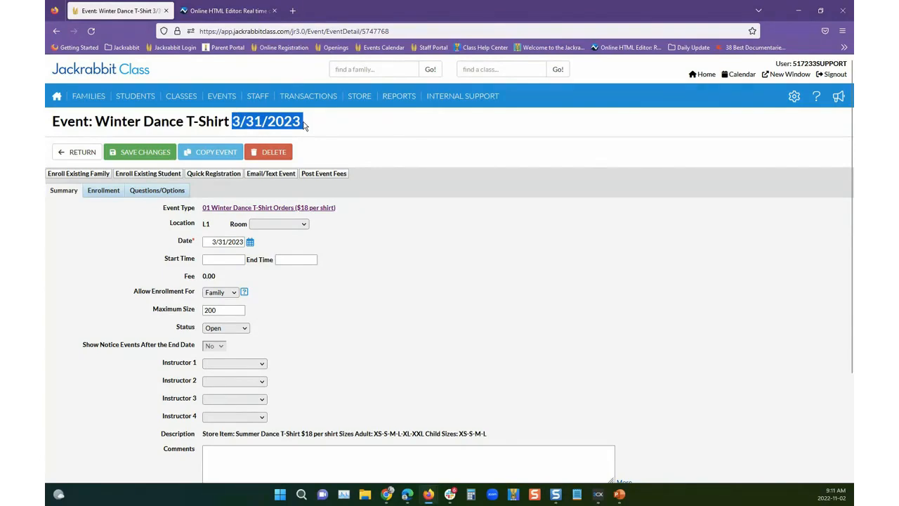
Return to the event type, open its scheduled event dated 11/30/2022 and review the event's summary details
left_click(92, 156)
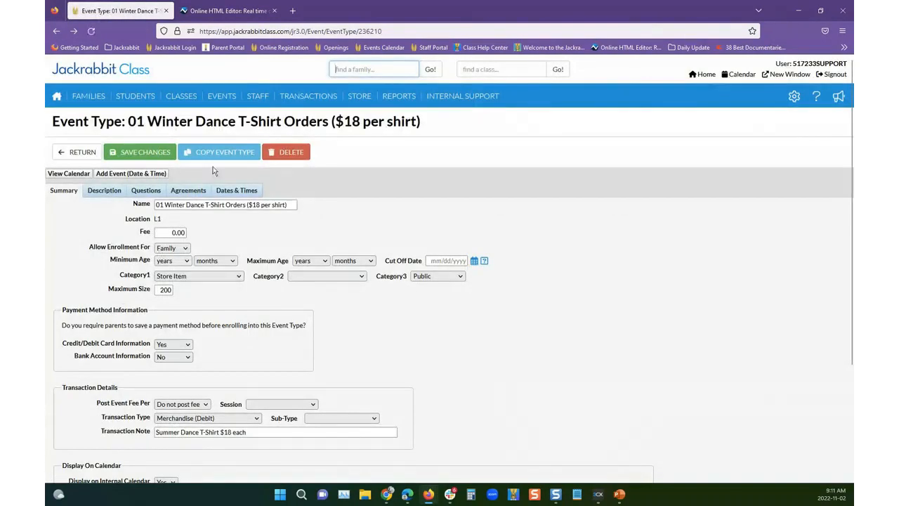
left_click(242, 194)
left_click(80, 270)
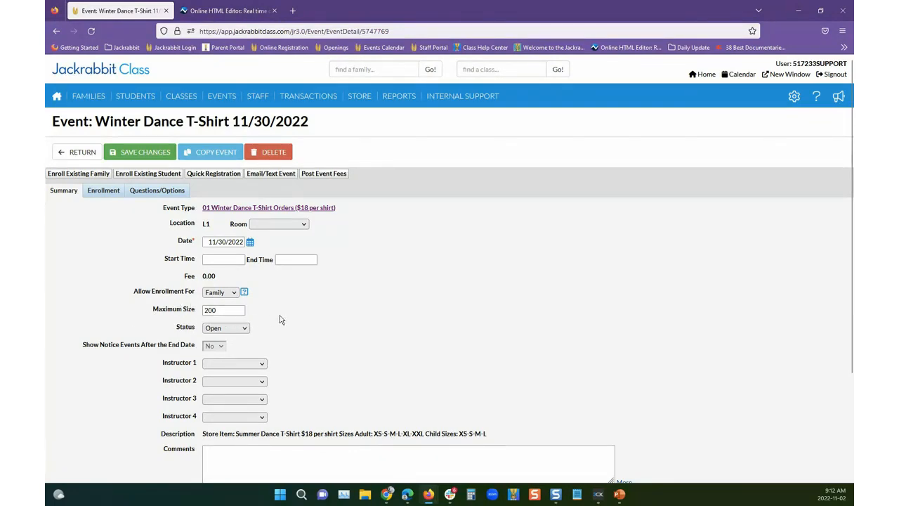
scroll(310, 350, "down", 3)
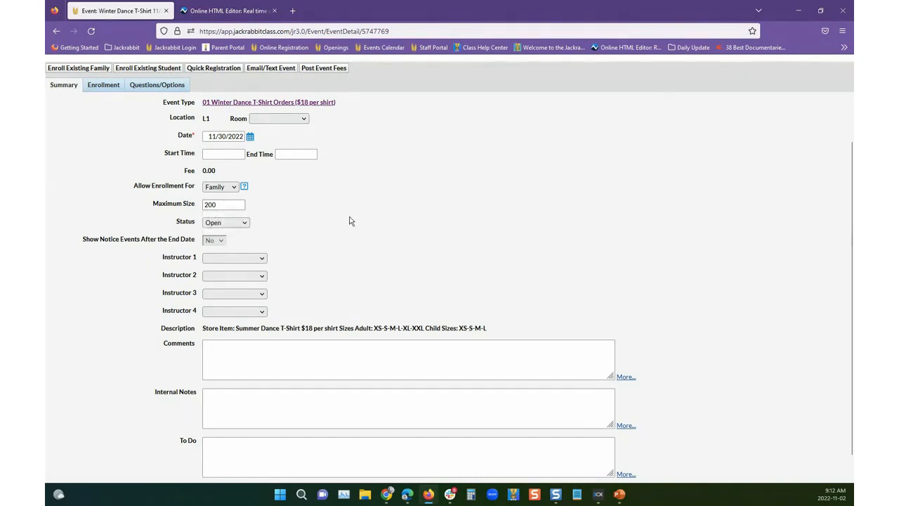
Review the status choices and remaining summary fields of the scheduled event dated 11/30/2022
left_click(245, 224)
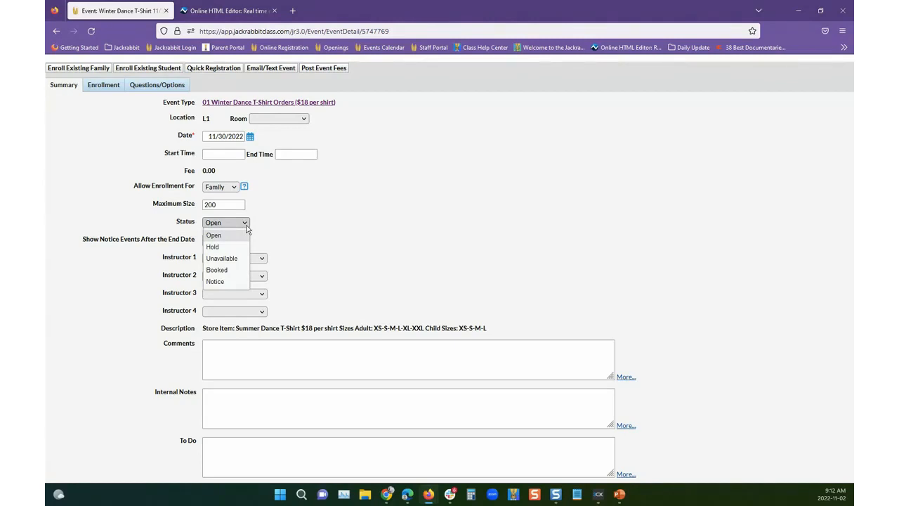
left_click(246, 226)
scroll(377, 277, "down", 1)
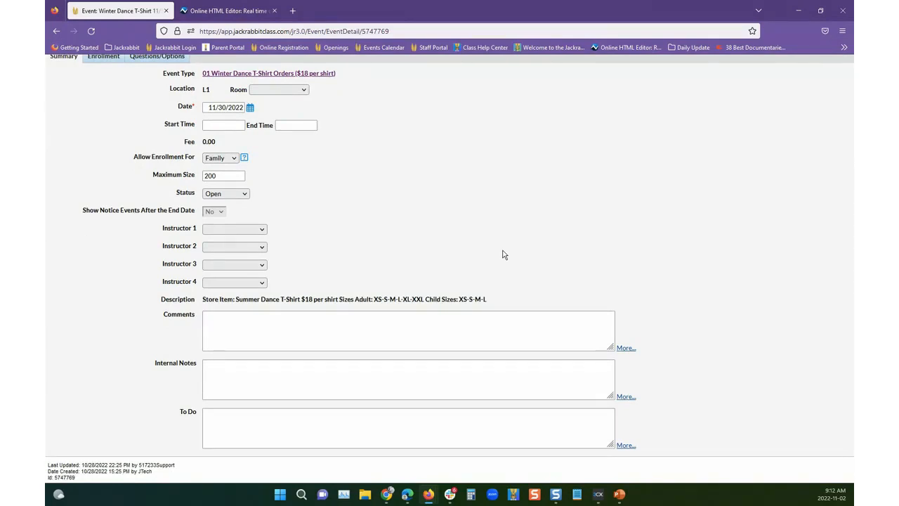
scroll(106, 133, "up", 3)
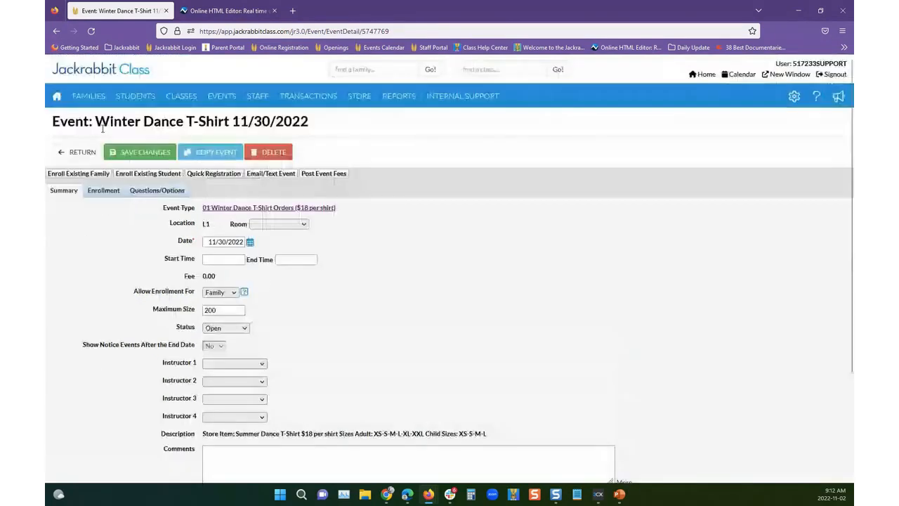
Open the 02.1 Sign up for 5 Day Cheer Tryout Prep event type, view its summary and return to the event types list
left_click(75, 155)
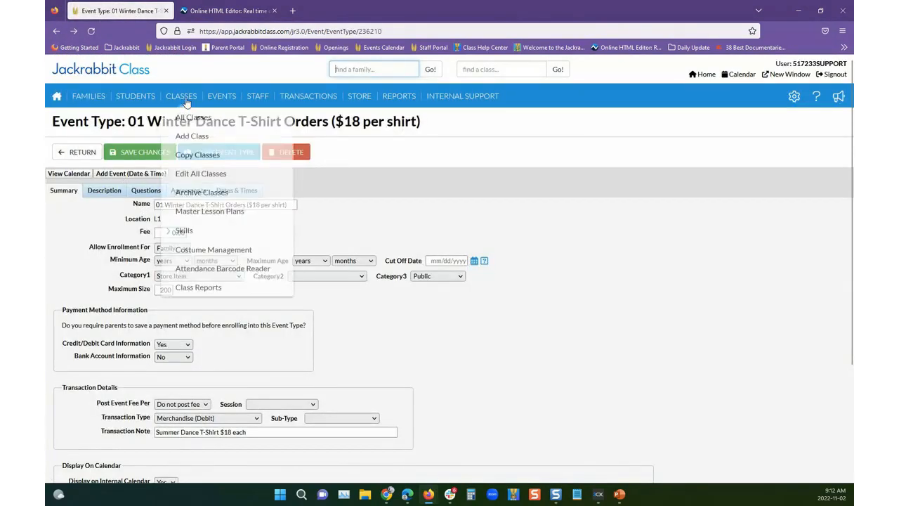
mouse_move(222, 96)
left_click(236, 144)
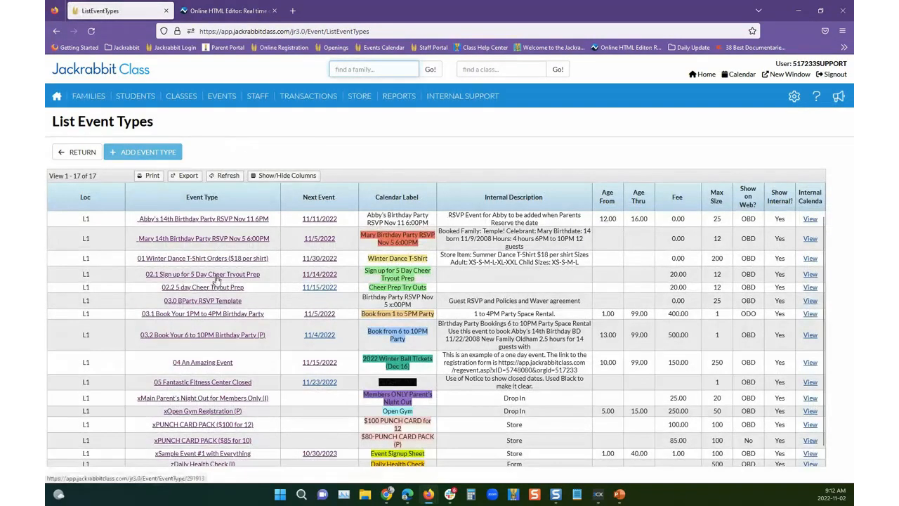
left_click(215, 276)
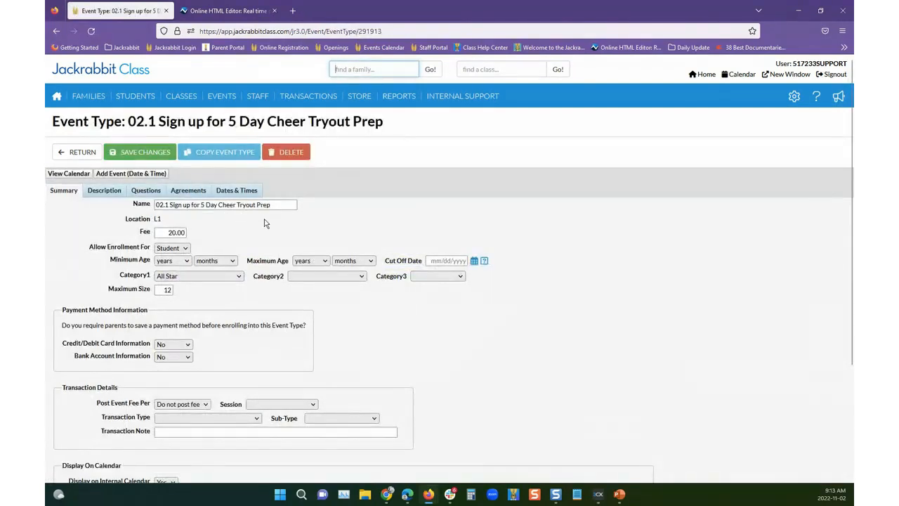
left_click(79, 153)
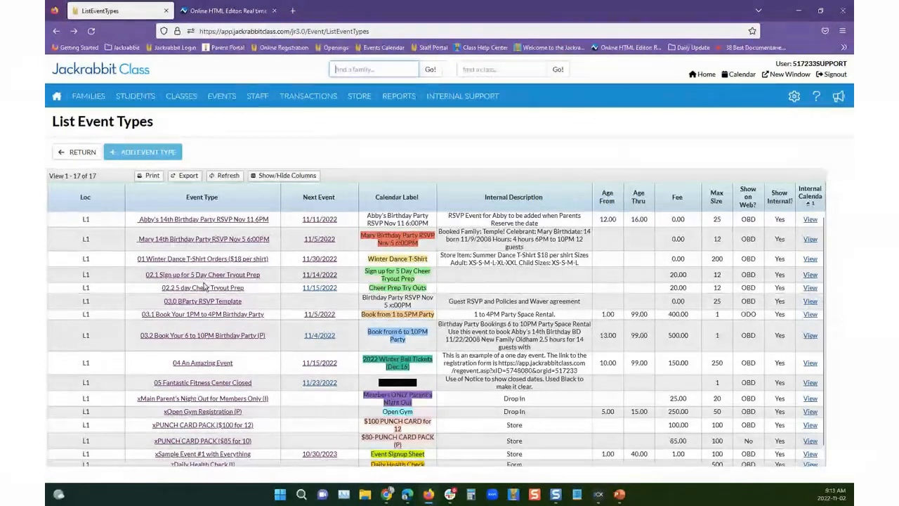
Open the scheduled events of the 01 Winter Dance T-Shirt Orders event type and view the one dated 11/30/2022
left_click(202, 259)
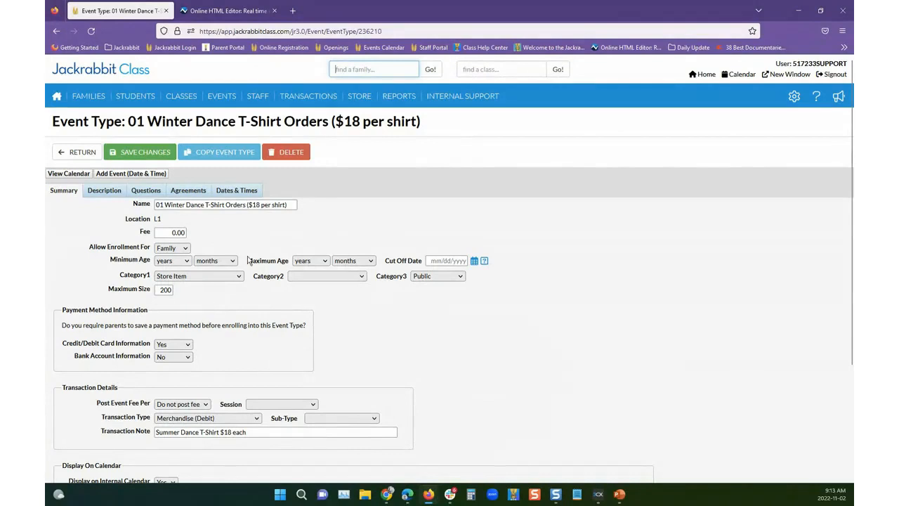
left_click(250, 190)
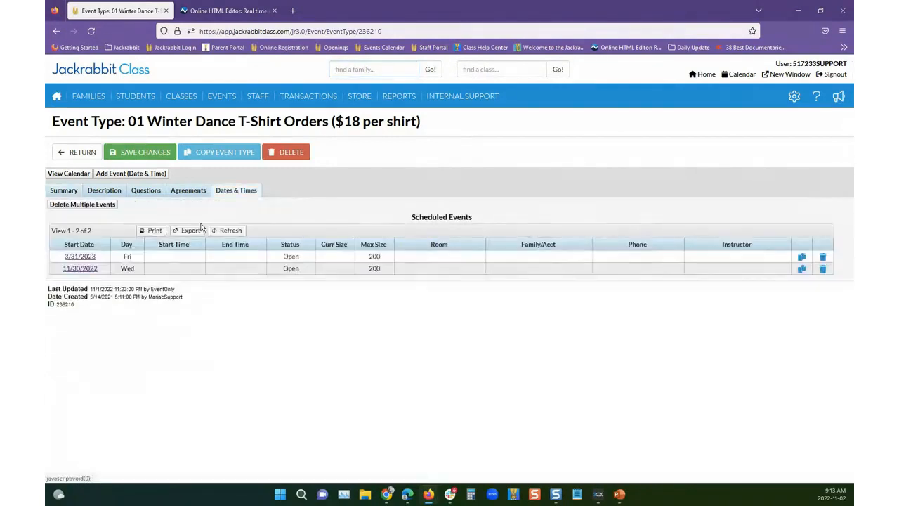
left_click(83, 269)
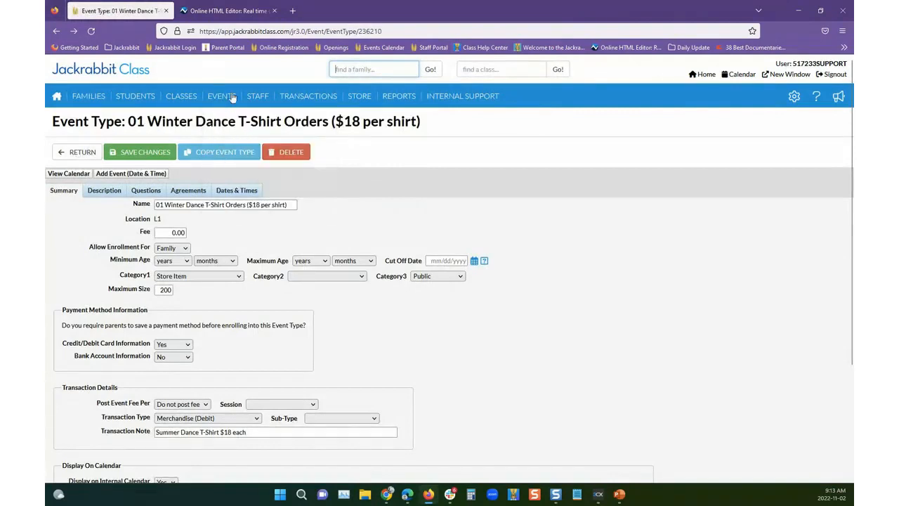
Open the 11/14/2022 scheduled event of 02.1 Sign up for 5 Day Cheer Tryout Prep and examine its times and fee
mouse_move(233, 97)
left_click(236, 139)
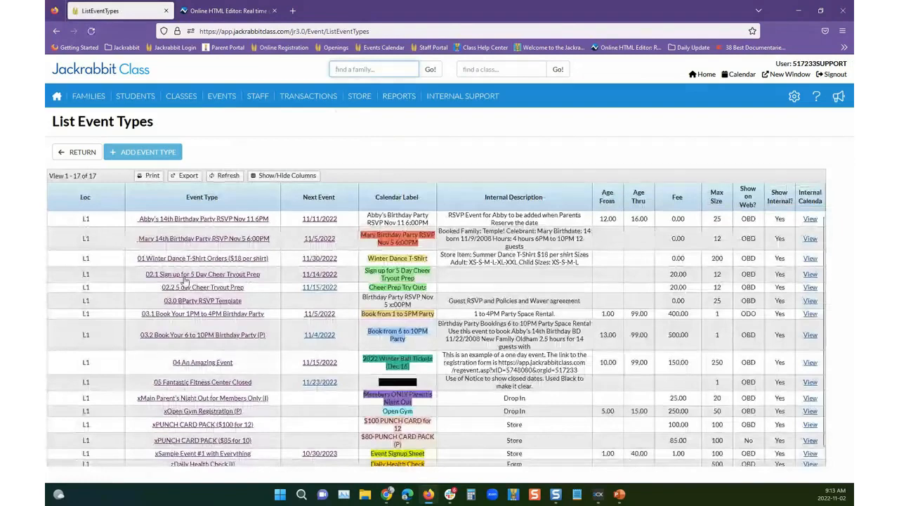
left_click(190, 275)
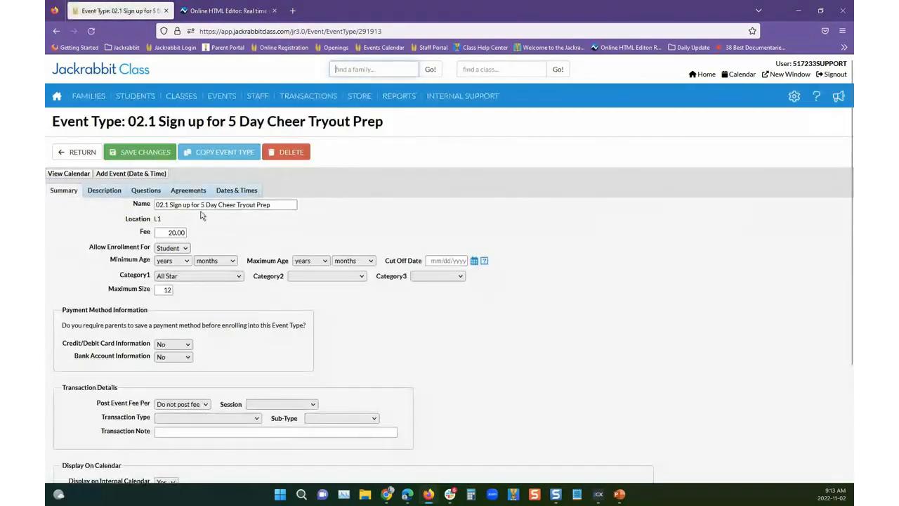
left_click(201, 204)
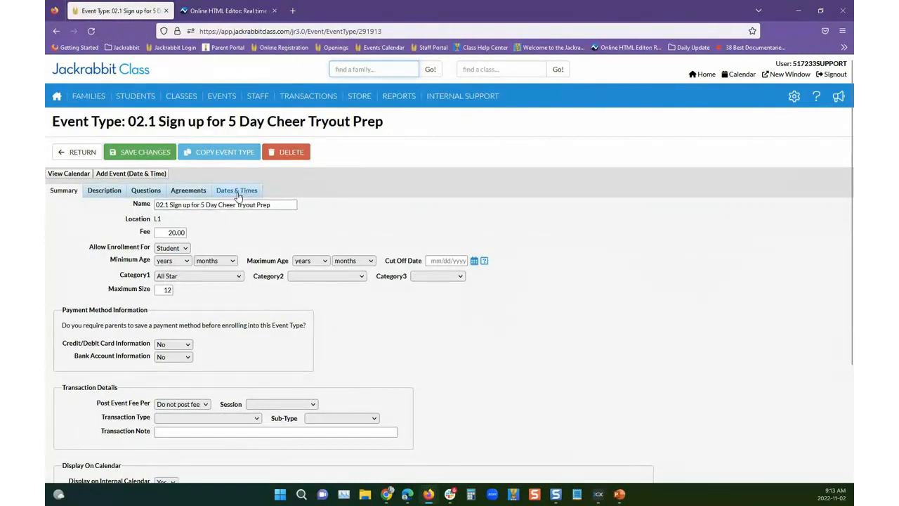
left_click(237, 192)
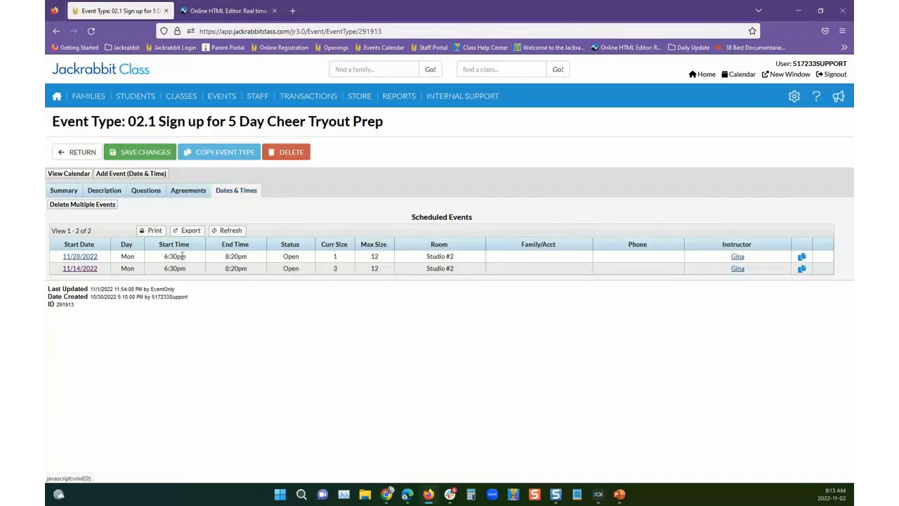
left_click(82, 271)
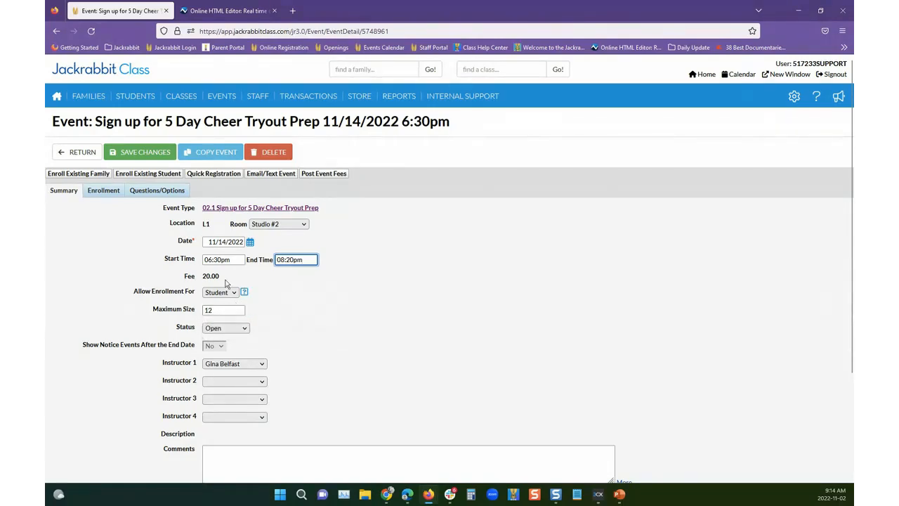
left_click_drag(203, 276, 217, 276)
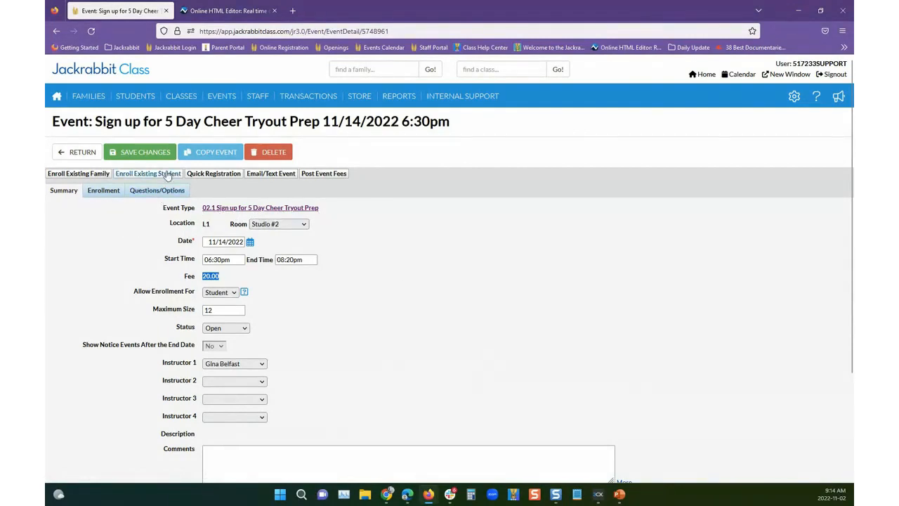
View the cheer tryout sign-up on November 14 in the internal events calendar, closing the calendar when done
mouse_move(215, 102)
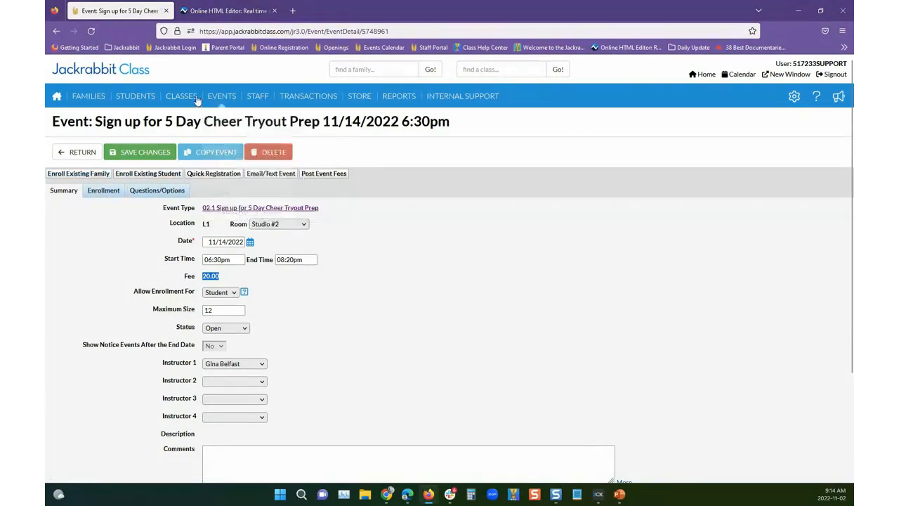
left_click(225, 174)
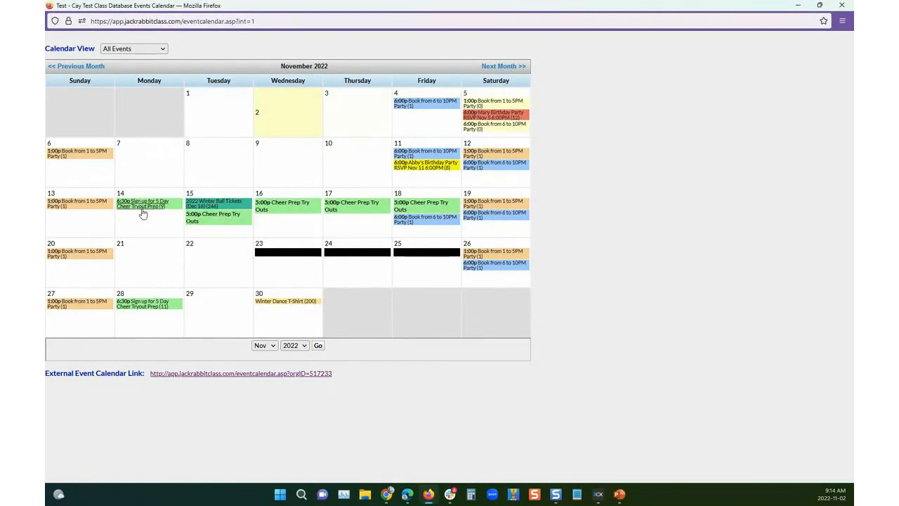
mouse_move(143, 213)
left_click(840, 6)
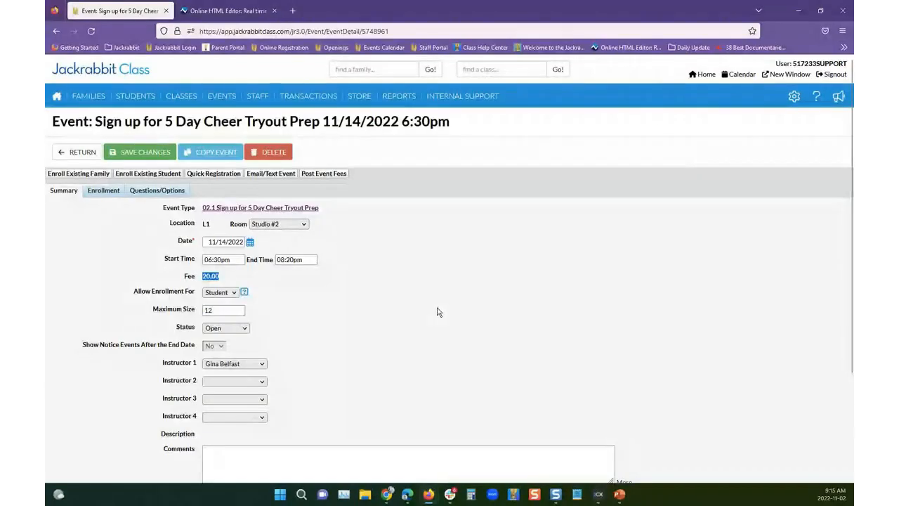
Review the scheduled events of the 02.2 5 day Cheer Tryout Prep event type and open the one dated 11/15/2022
mouse_move(222, 98)
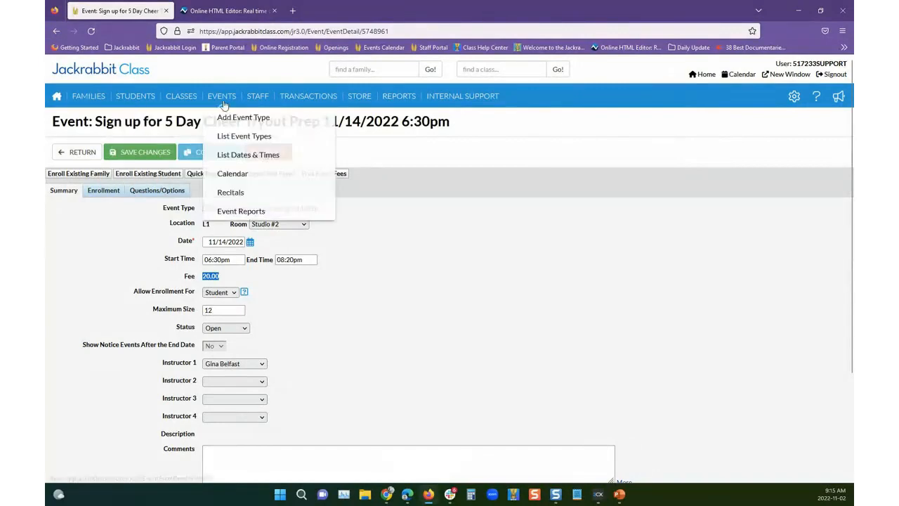
left_click(226, 136)
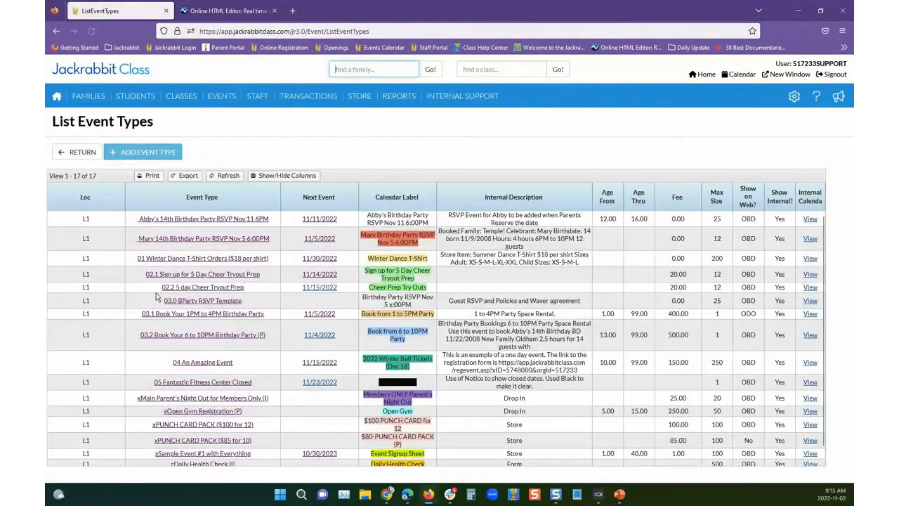
left_click(180, 287)
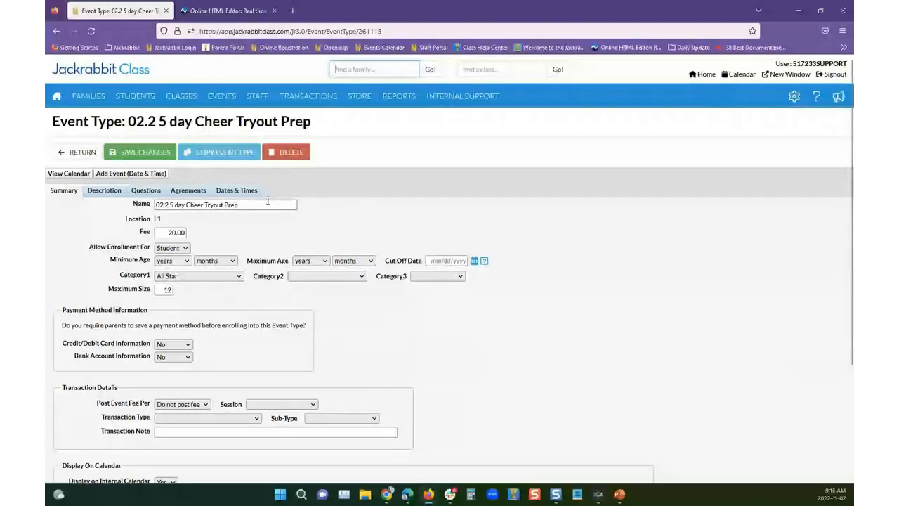
left_click(236, 190)
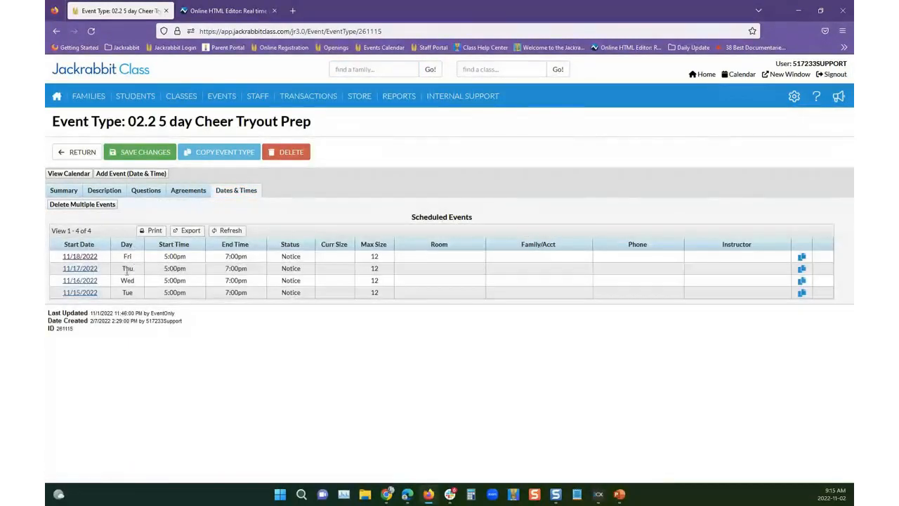
left_click(80, 294)
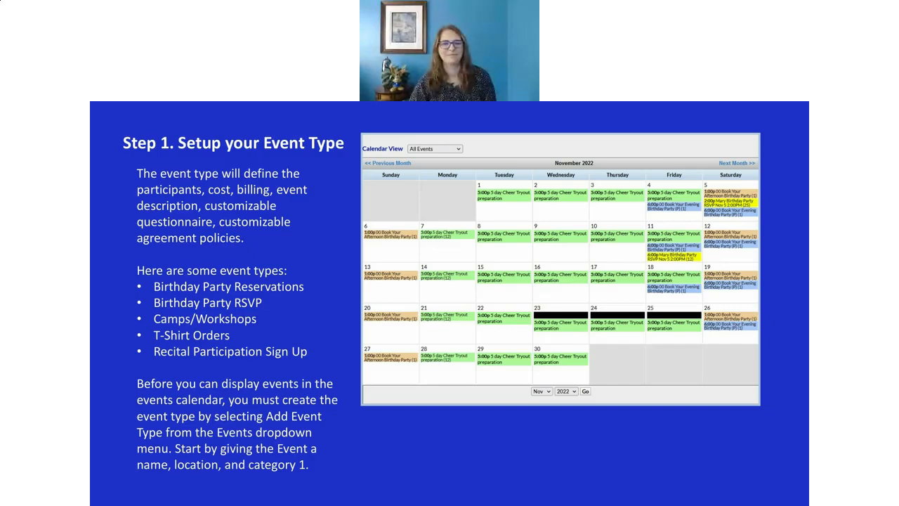
key("Right")
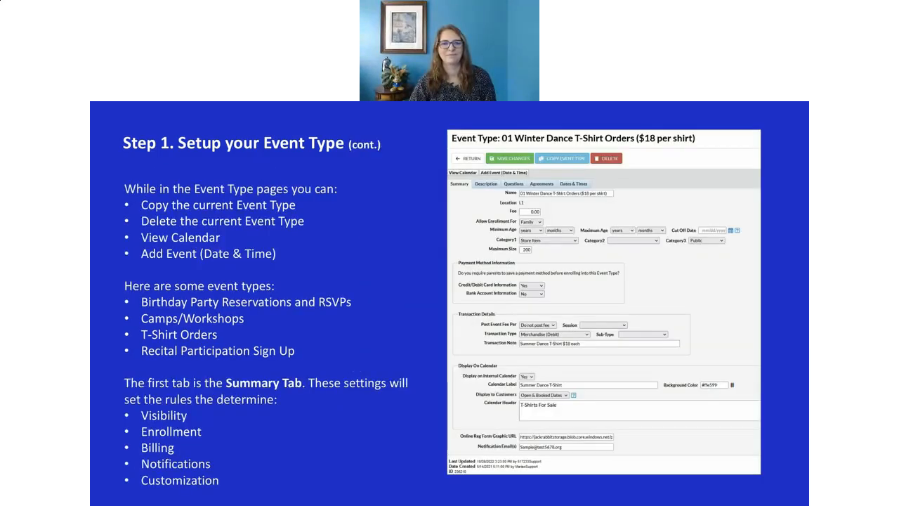
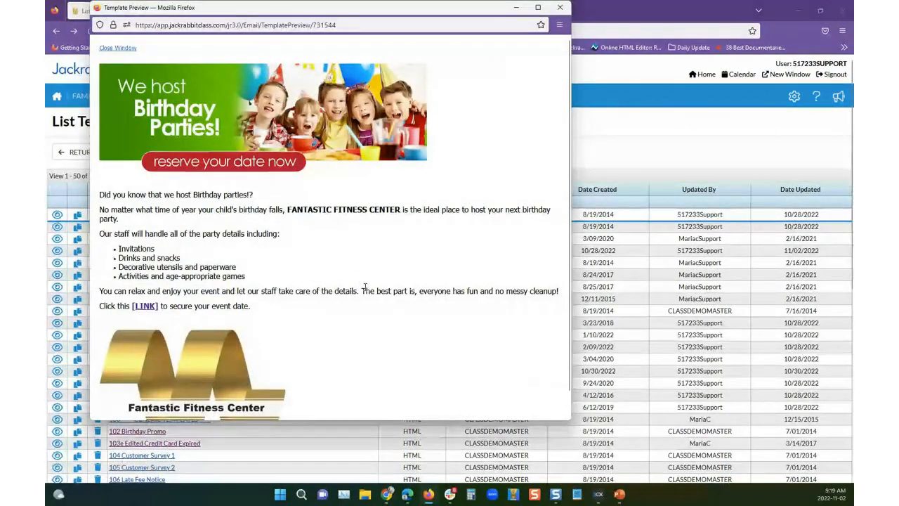
Follow the booking link in the birthday party email preview, view the November 2022 birthday calendar and close that browser window
left_click(144, 306)
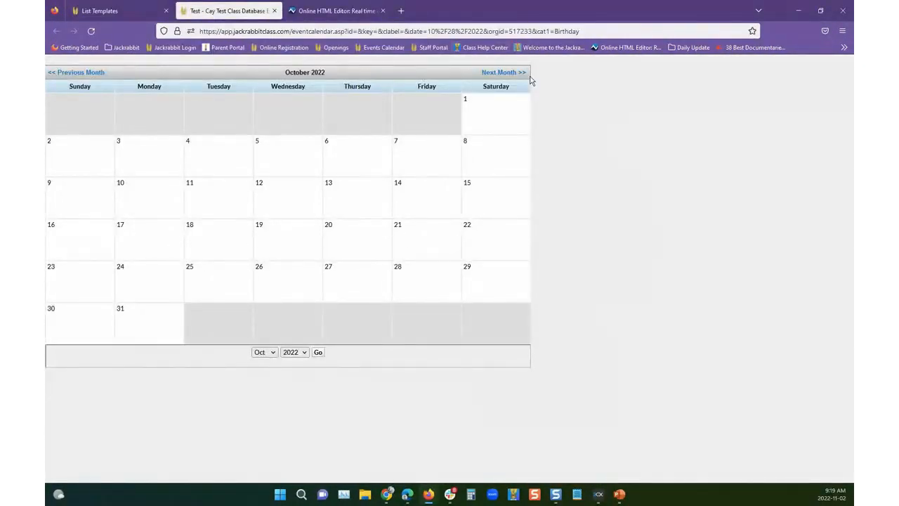
left_click(511, 73)
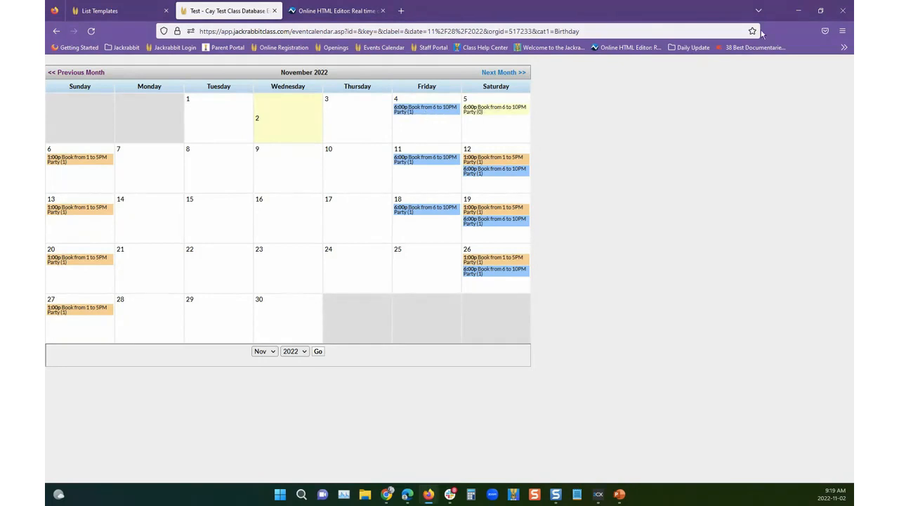
left_click(842, 10)
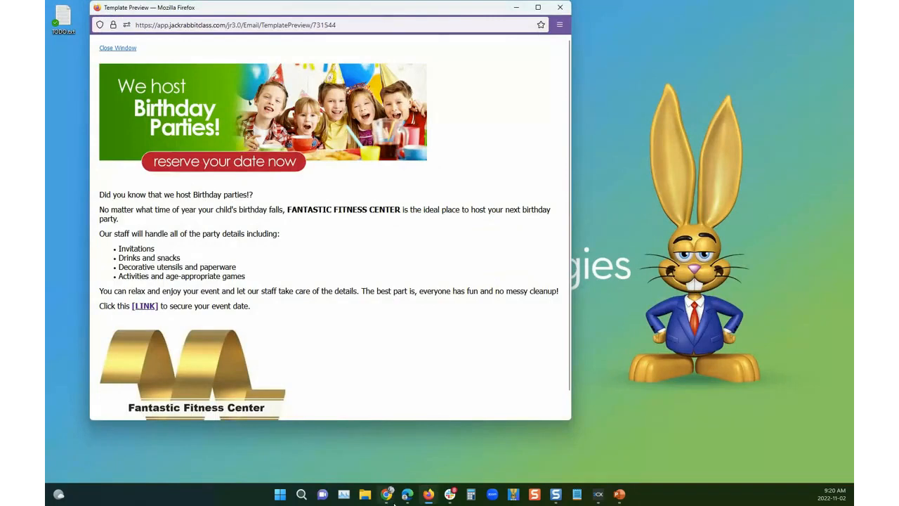
Bring the birthday party email template preview back, maximize it and close it
left_click(428, 497)
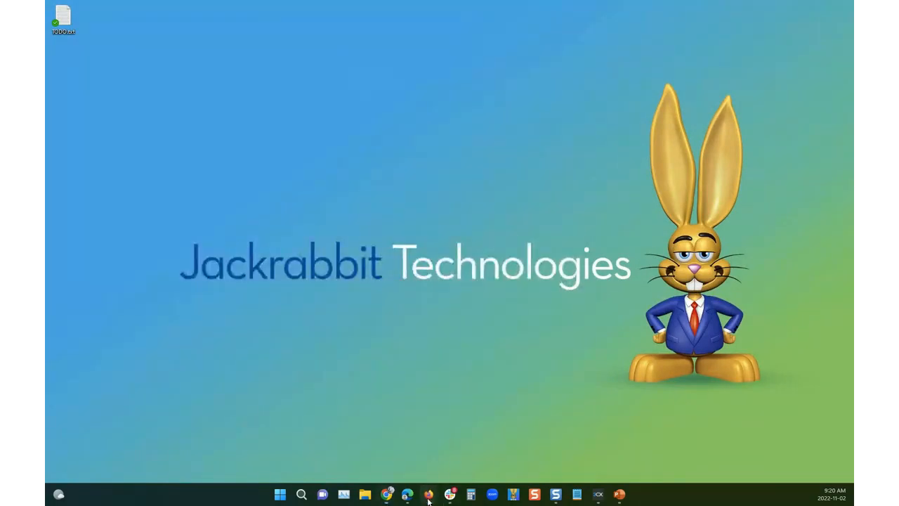
left_click(428, 495)
left_click(538, 8)
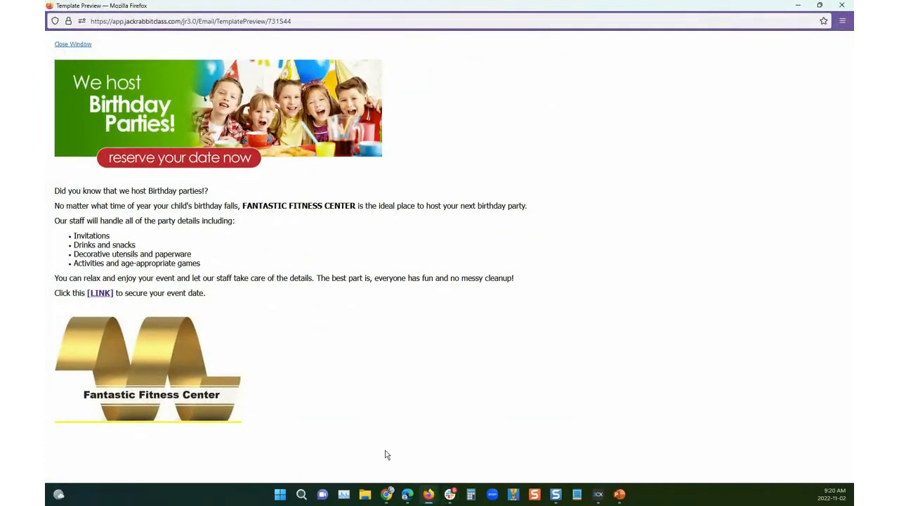
left_click(429, 495)
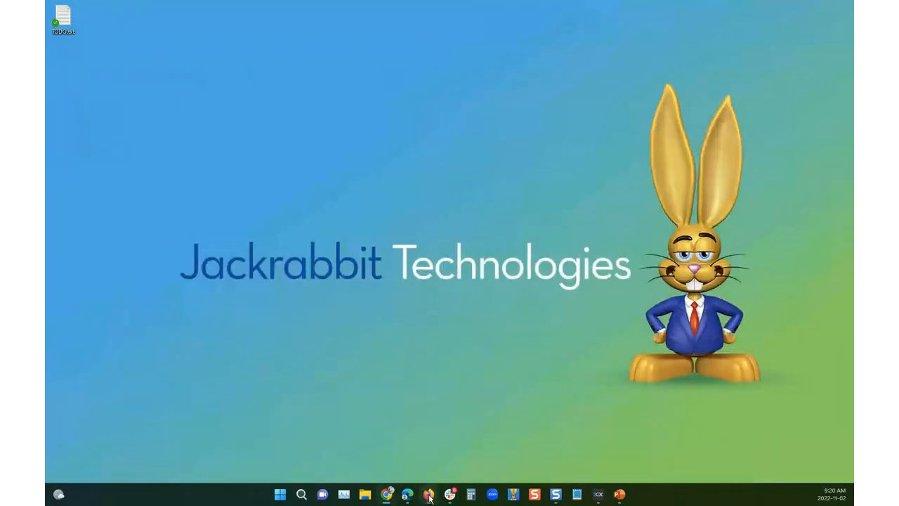
left_click(429, 495)
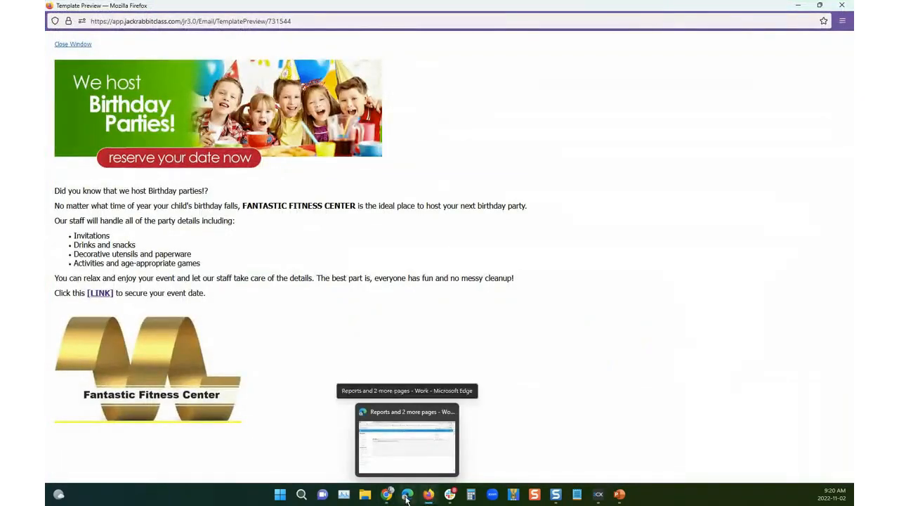
left_click(407, 497)
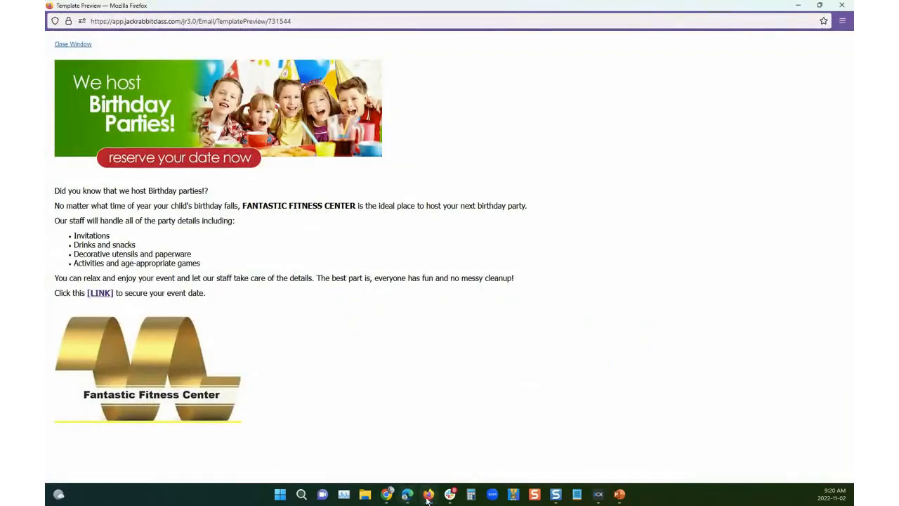
mouse_move(429, 497)
left_click(77, 44)
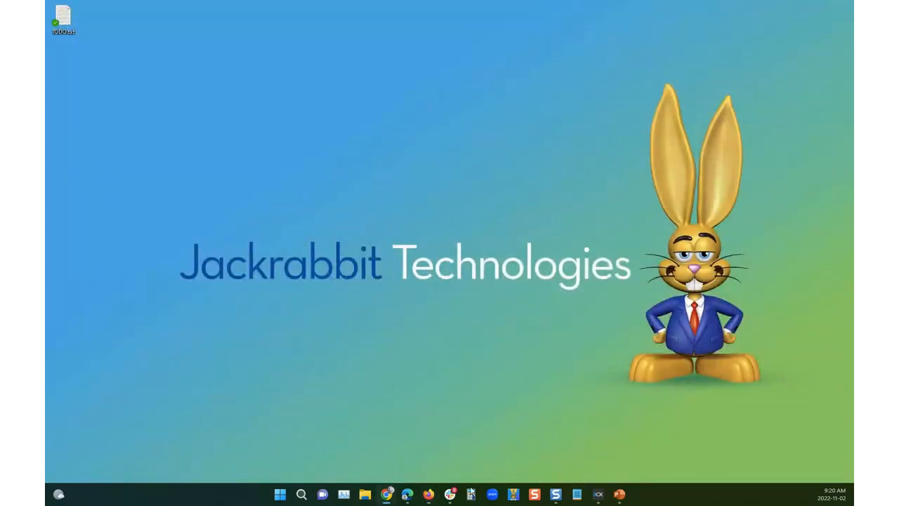
Switch to Firefox, open the Jackrabbit login page and log in with the saved support account
left_click(428, 495)
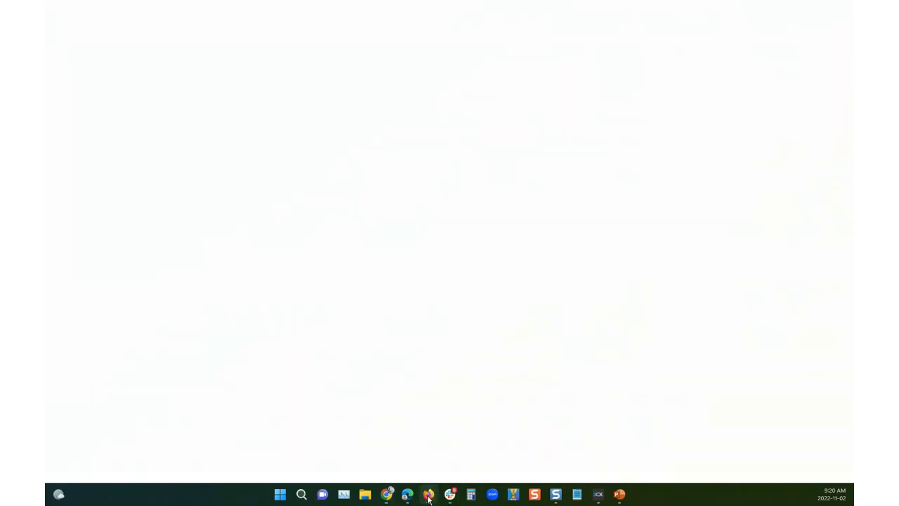
left_click(173, 50)
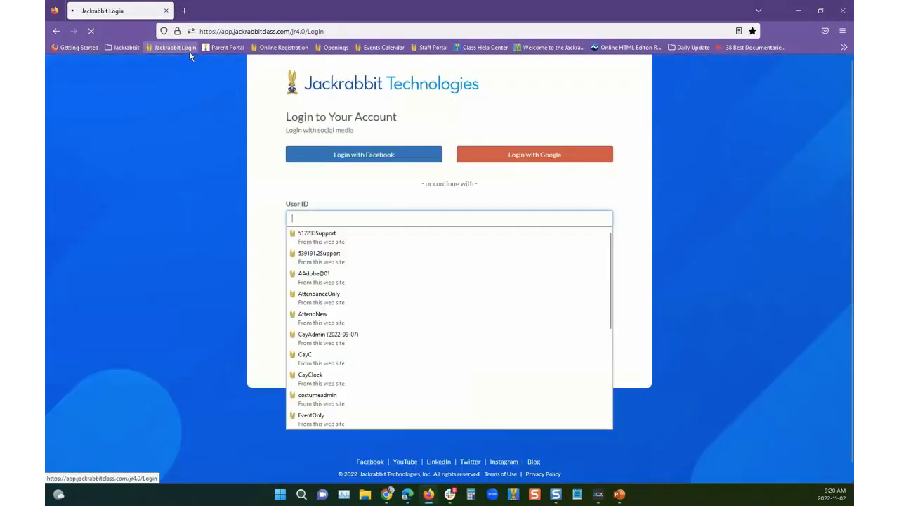
left_click(342, 235)
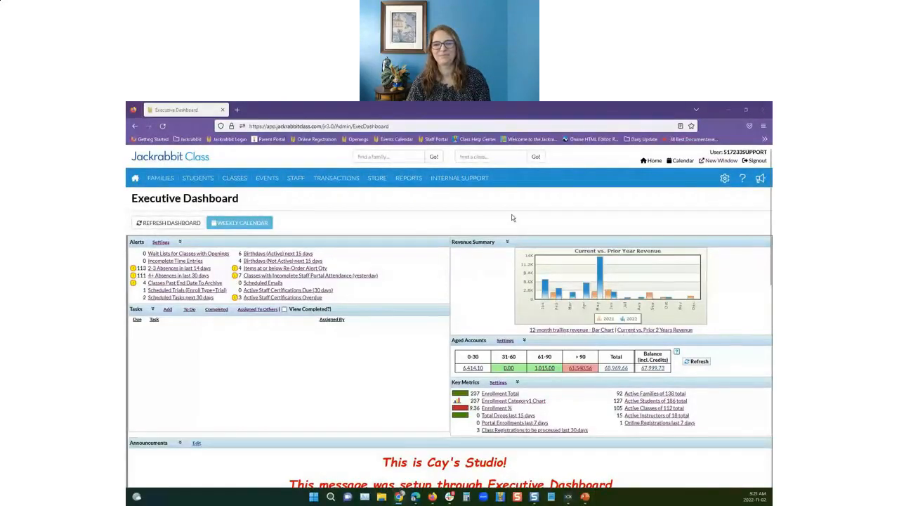
Open the 00 Winter Ball Announcement email template, review its message down to the registration QR code and return to the template list
left_click(724, 178)
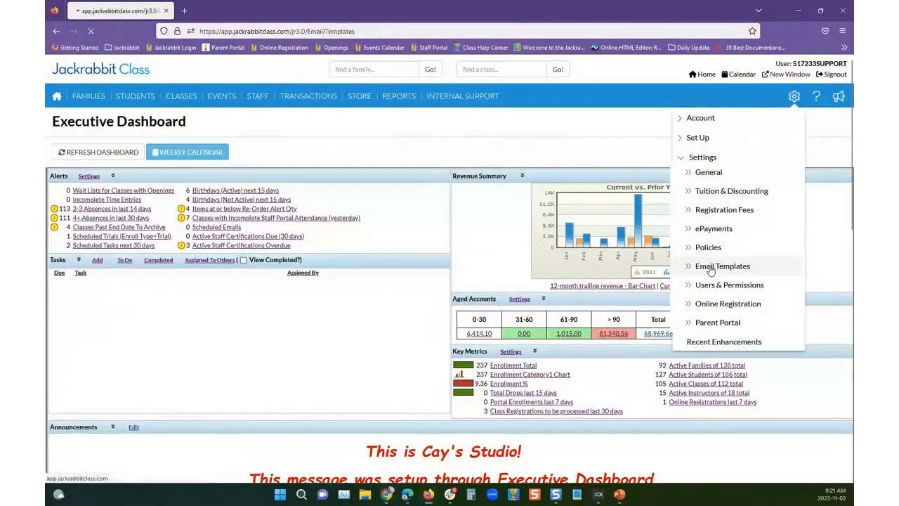
left_click(658, 316)
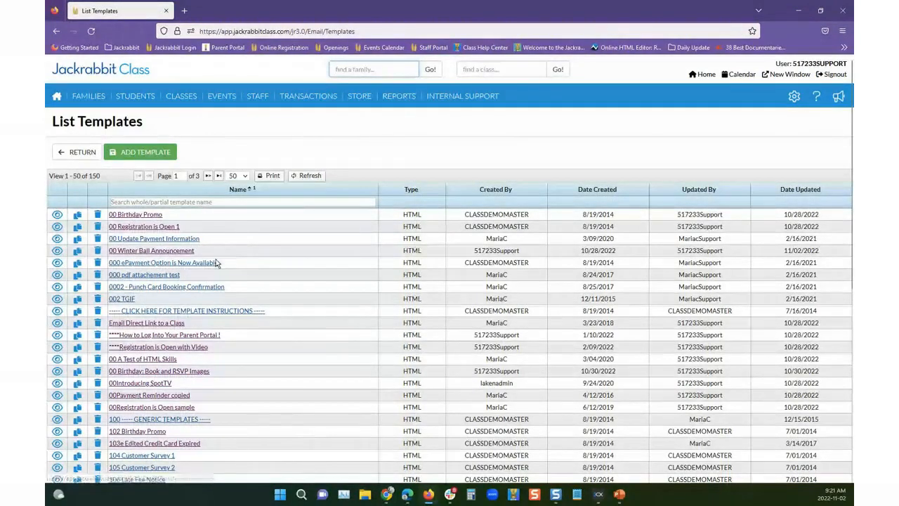
left_click(167, 255)
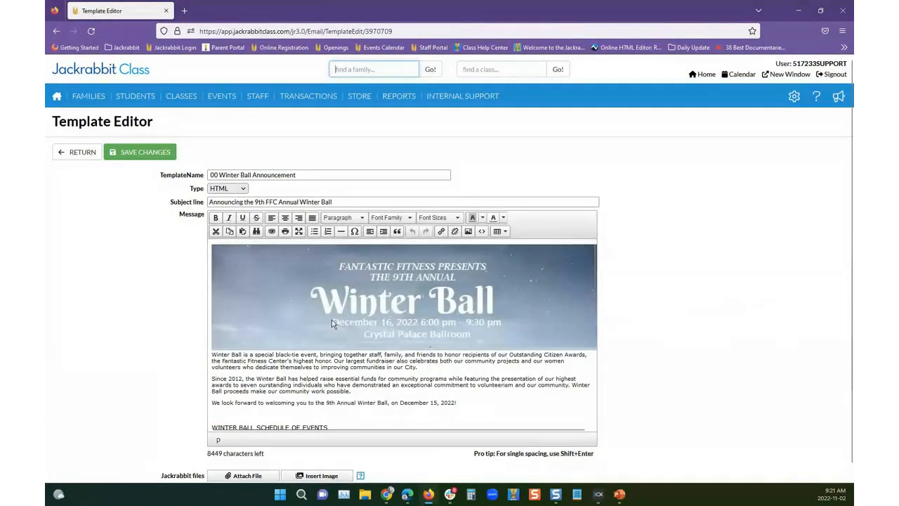
scroll(331, 320, "down", 5)
scroll(333, 321, "down", 3)
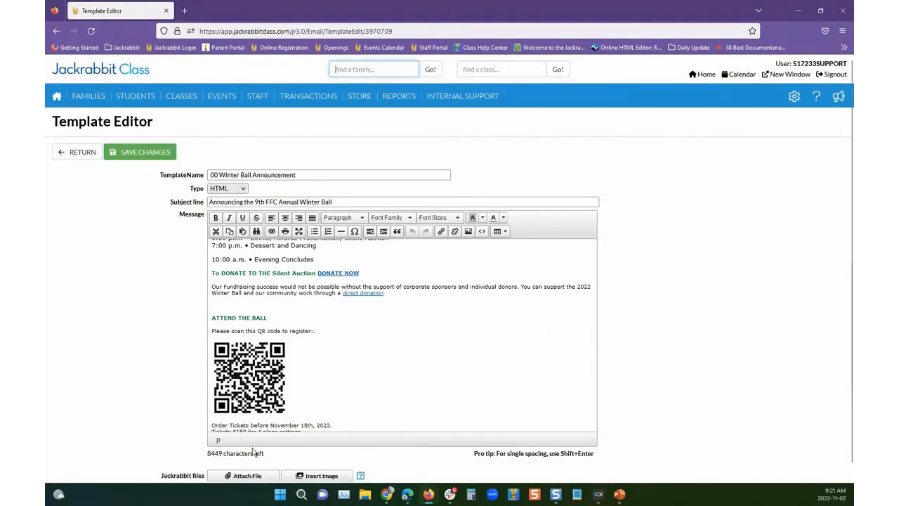
left_click(63, 157)
Open the list of event types and look over its entries
mouse_move(209, 90)
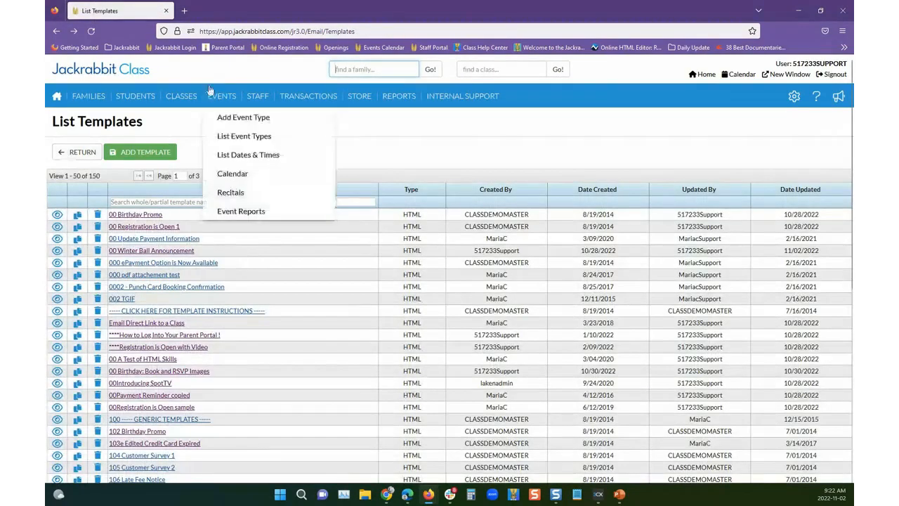
left_click(227, 136)
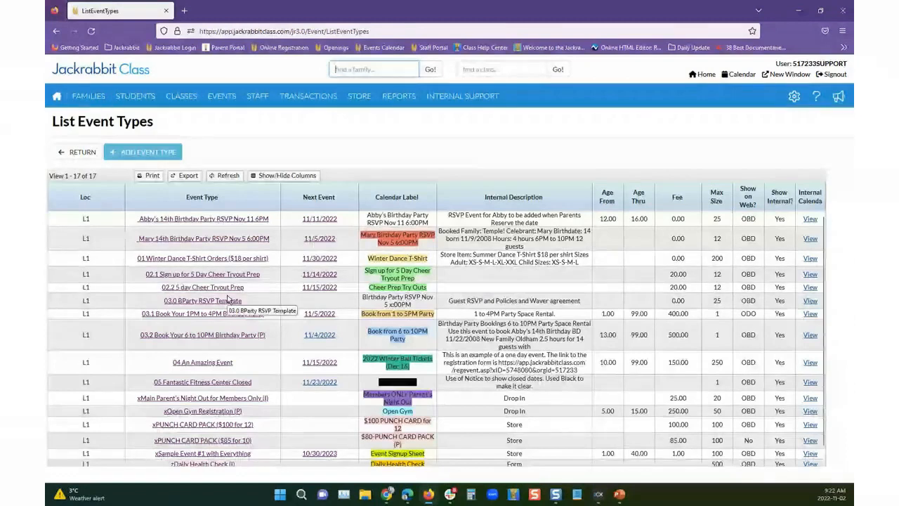
mouse_move(182, 97)
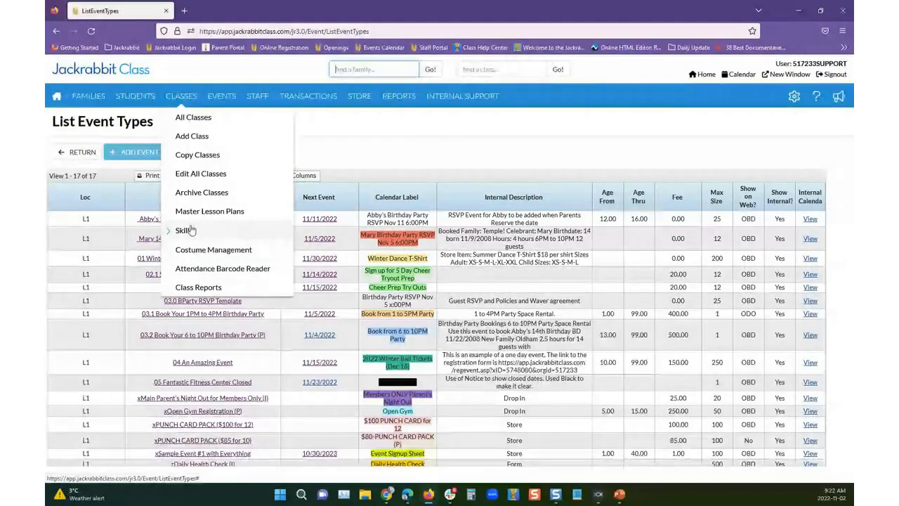
Open the internal events calendar, point out the int=1 part of its address and follow the external event calendar link
mouse_move(222, 96)
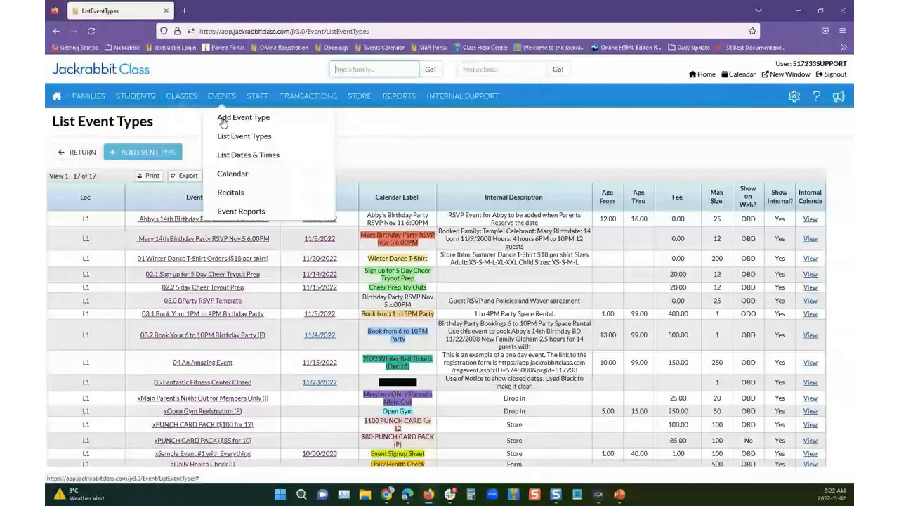
left_click(224, 176)
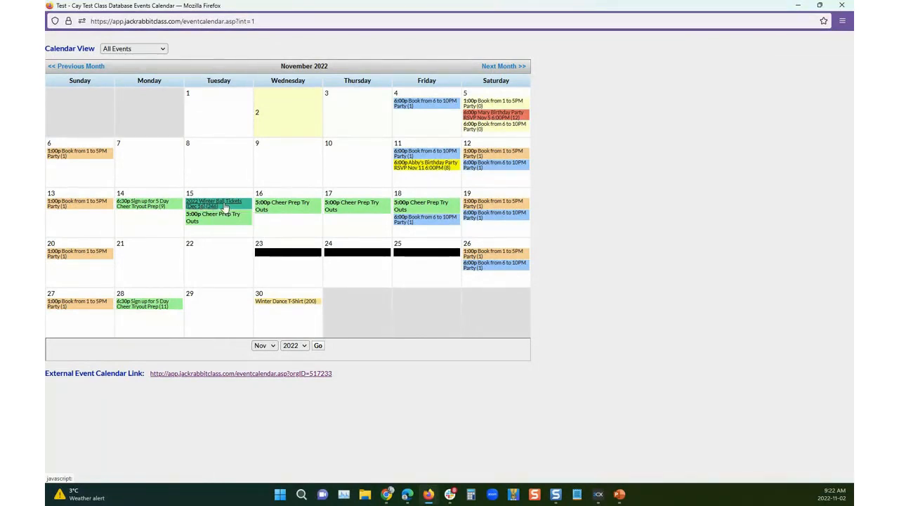
mouse_move(228, 204)
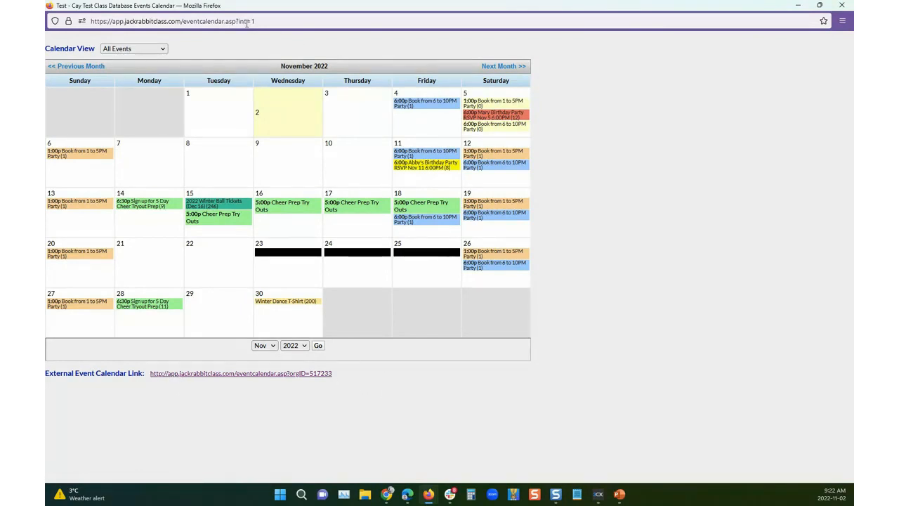
left_click_drag(239, 22, 260, 21)
left_click(250, 377)
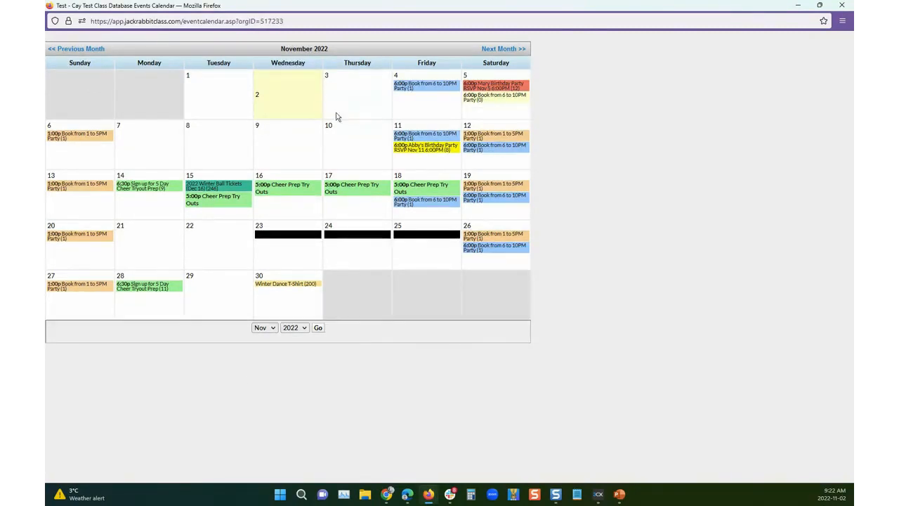
Open the 2022 Winter Ball Tickets registration form from November 15, review its fields and close it
left_click(225, 187)
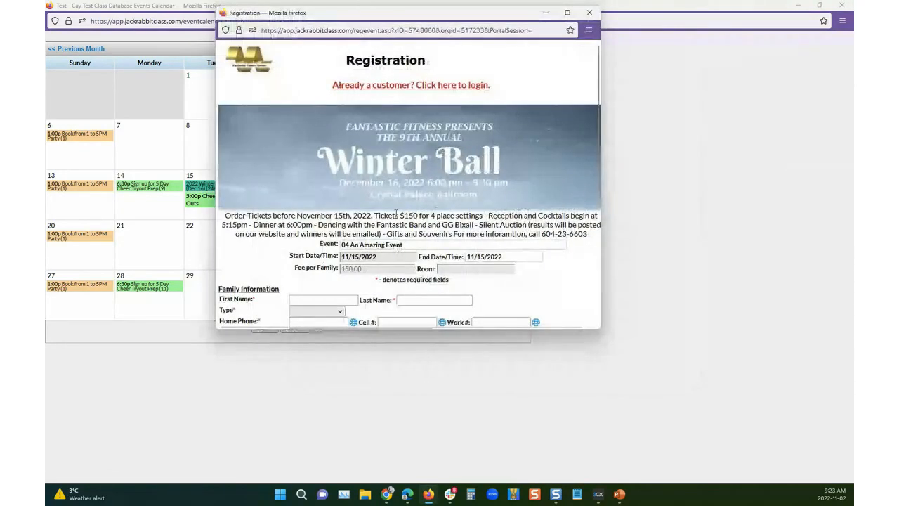
scroll(403, 234, "down", 5)
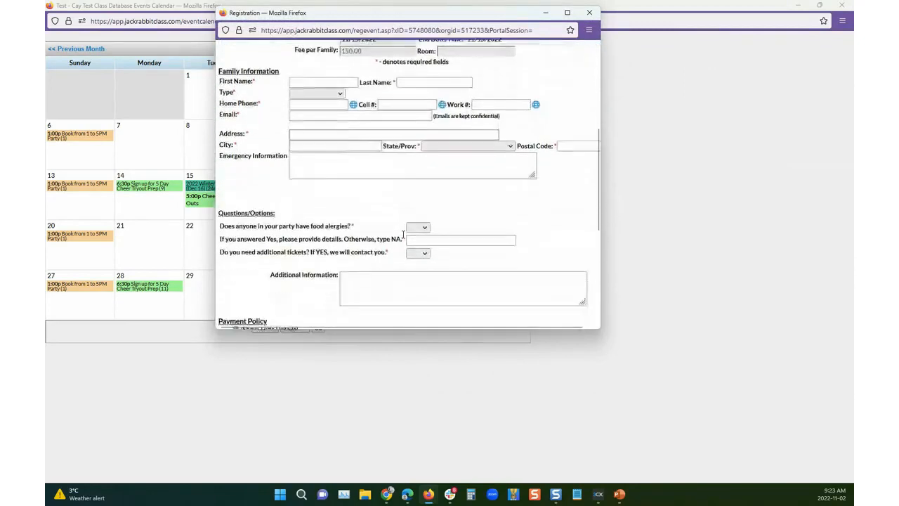
scroll(403, 233, "up", 5)
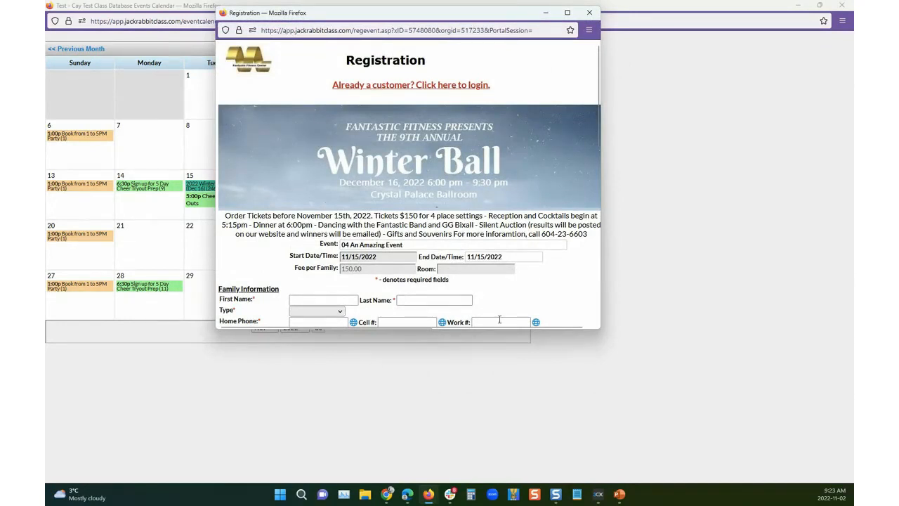
left_click(592, 327)
left_click(588, 13)
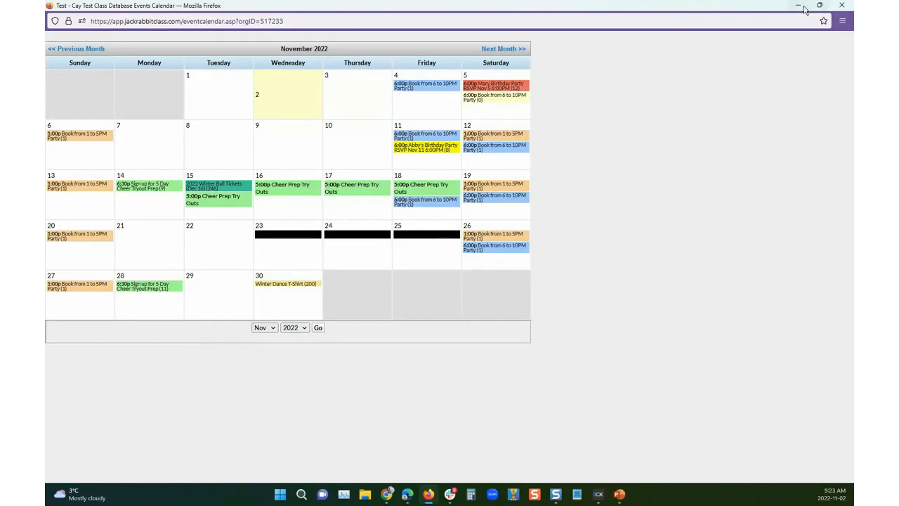
Open the Online HTML Editor in a new tab and replace its sample code with a Winter Dance T-Shirt order button and two event calendar iframes
mouse_move(428, 500)
left_click(367, 451)
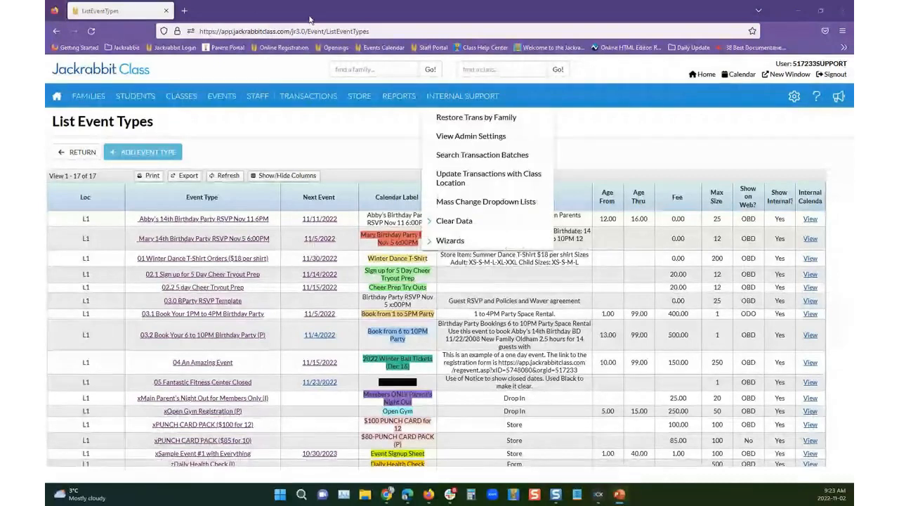
left_click(184, 10)
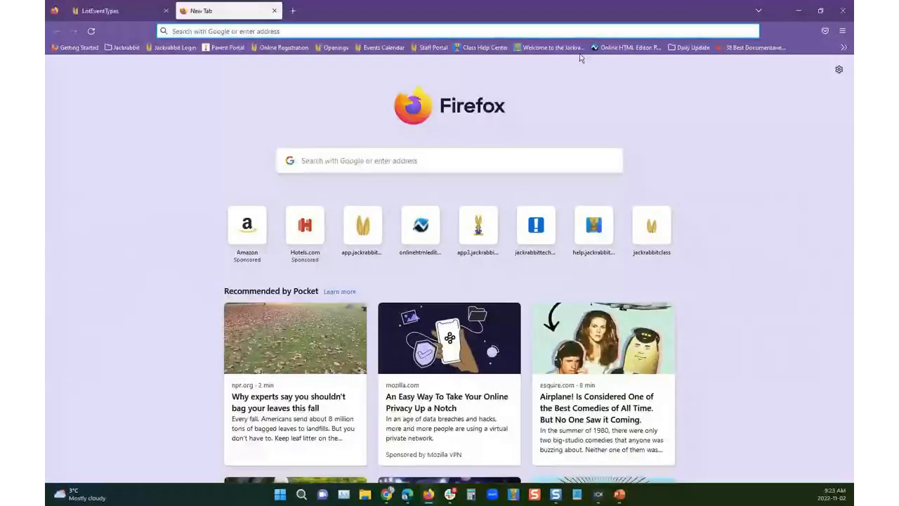
left_click(614, 48)
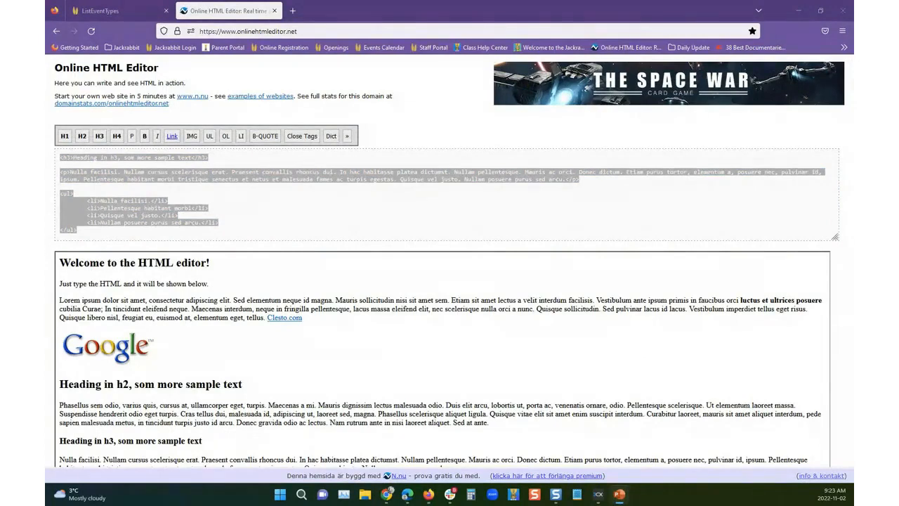
left_click(286, 213)
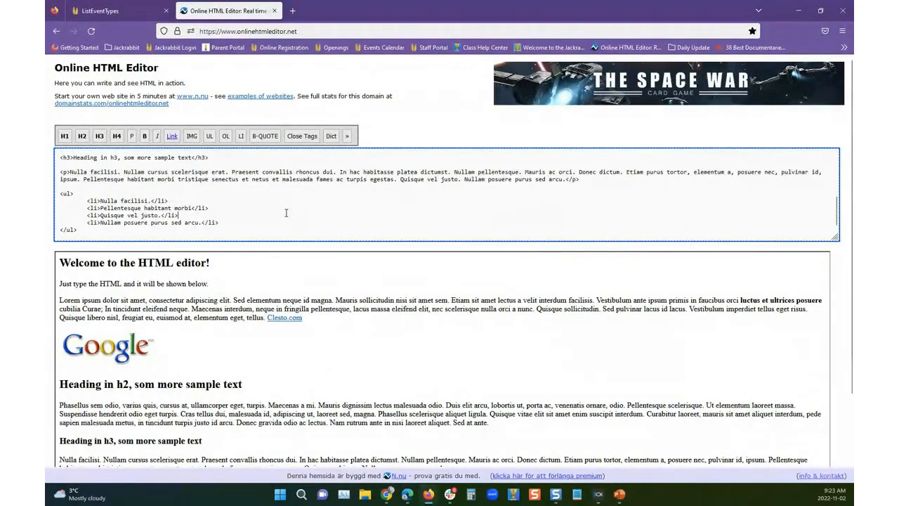
key("ctrl+a")
type("<button type=\"button\"> <a href=\"https://app.jackrabbitclass.com/regevent.asp?xID=5747768&orgid=517233\" target=\"_blank\">ORDER Winter Dance T-Shirt</a></button> <p>  <iframe src=\"https://app.jackrabbitclass.com/eventcalendar.asp?etype=291773&orgid=517233&cat1=Birthday\" width=\"40%\" height=\"650\"scrolling=\"yes\" class=\"iframe-class\" frameborder=\"5\"></iframe> <space>  <iframe src=\"https://app.jackrabbitclass.com/eventcalendar.asp?etype=&orgid=517233&cat1=Waver\" width=\"40%\" height=\"650\"scrolling=\"yes\" class=\"iframe-class\" frameborder=\"5\"></iframe>")
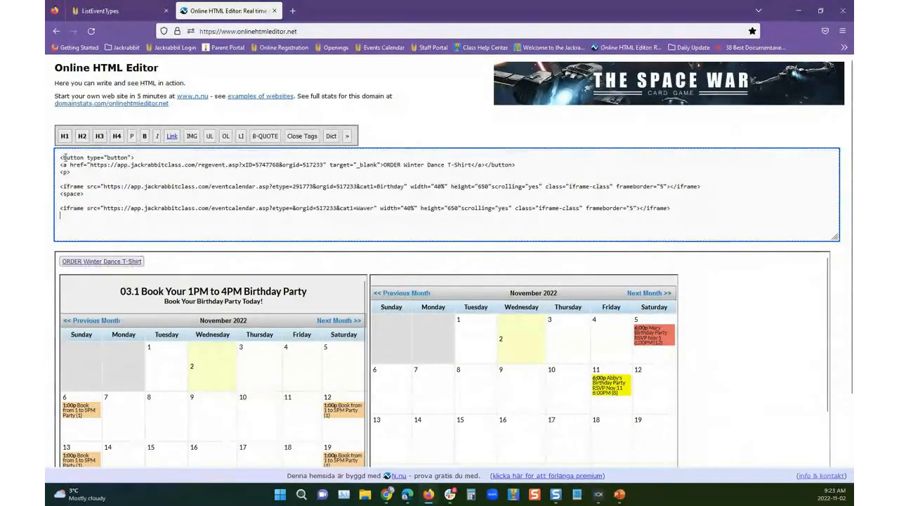
Highlight the button code, test the ORDER Winter Dance T-Shirt link and return to the HTML editor
left_click_drag(55, 156, 79, 171)
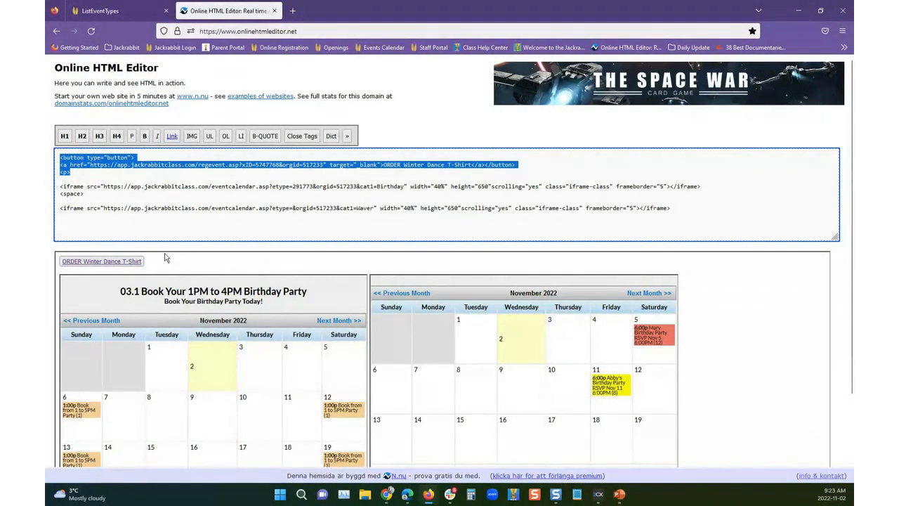
left_click(111, 266)
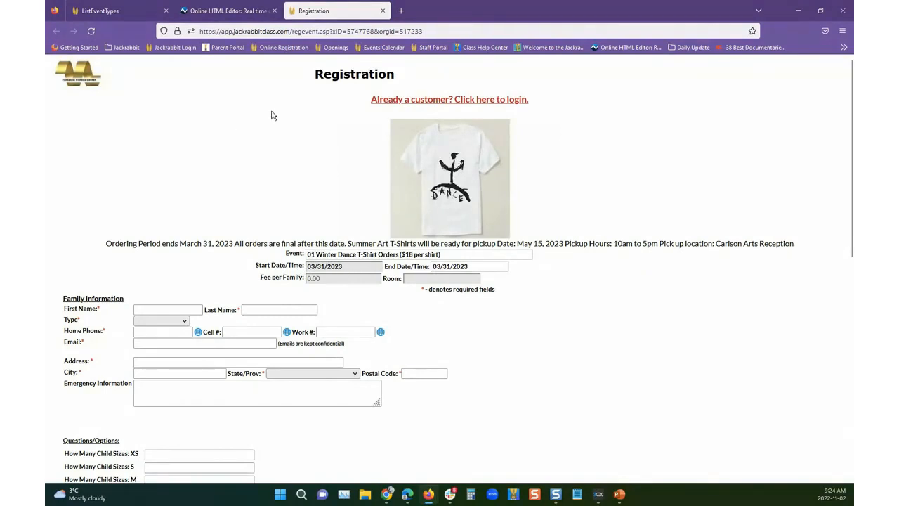
left_click(226, 11)
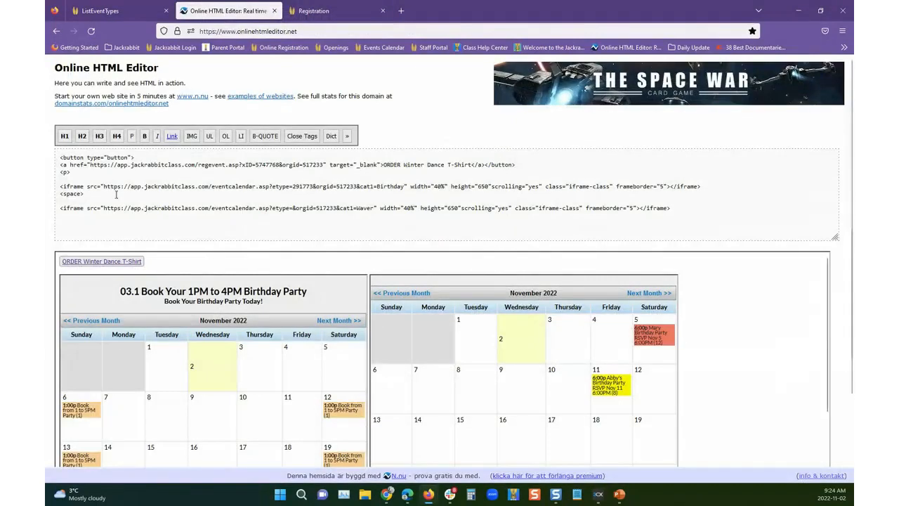
Highlight the Birthday calendar iframe code and examine the two embedded November 2022 calendars in the preview
left_click_drag(62, 186, 89, 193)
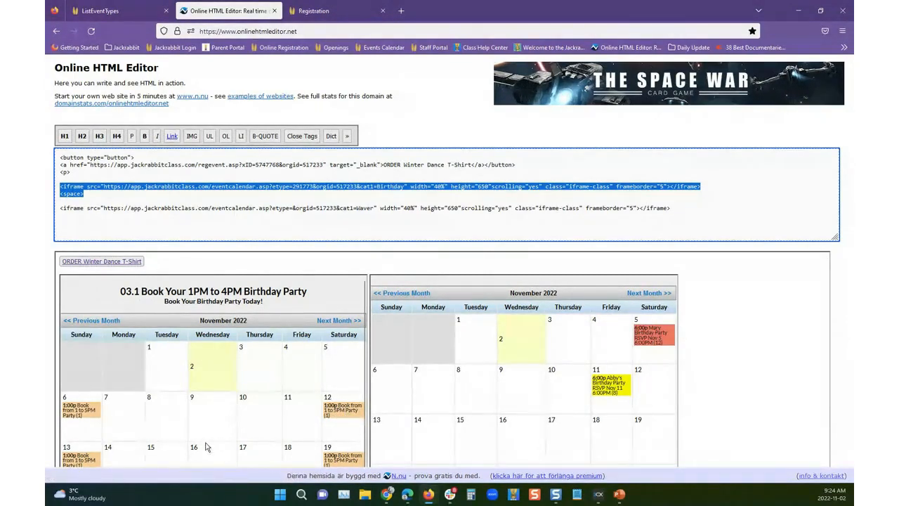
scroll(211, 447, "down", 1)
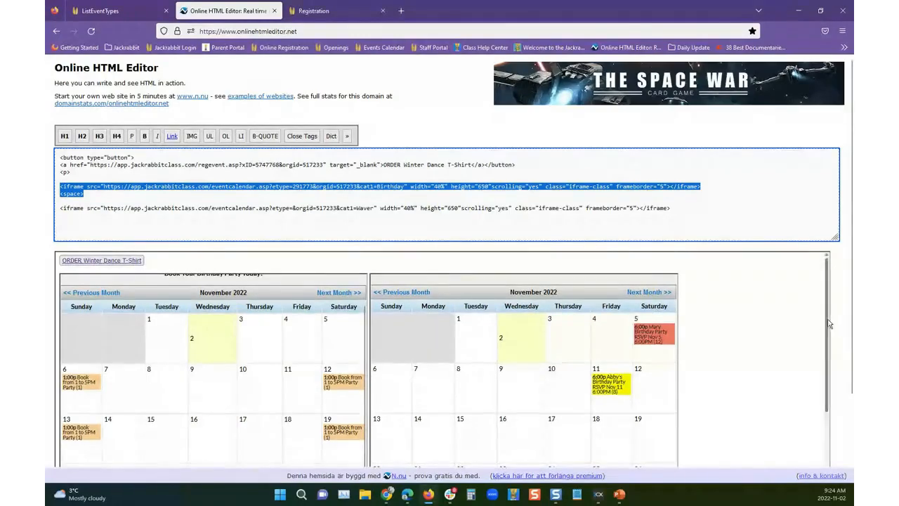
scroll(827, 334, "down", 1)
scroll(827, 334, "down", 1)
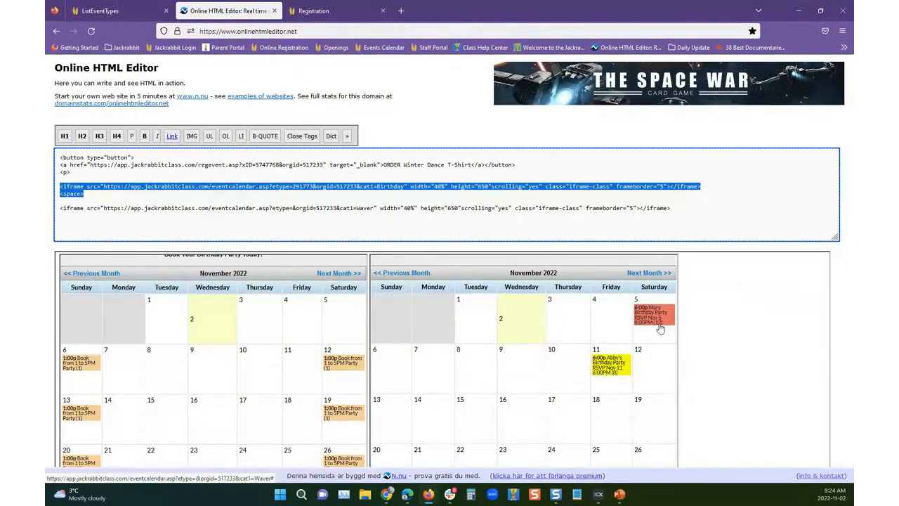
Open the birthday party RSVP form from November 11 in the embedded calendar and review its student, question and agreement sections
left_click(606, 374)
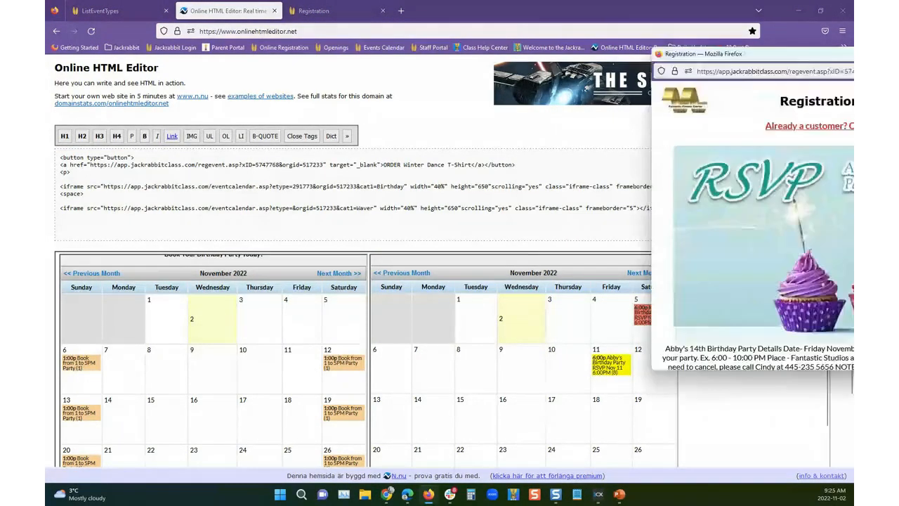
scroll(439, 223, "down", 3)
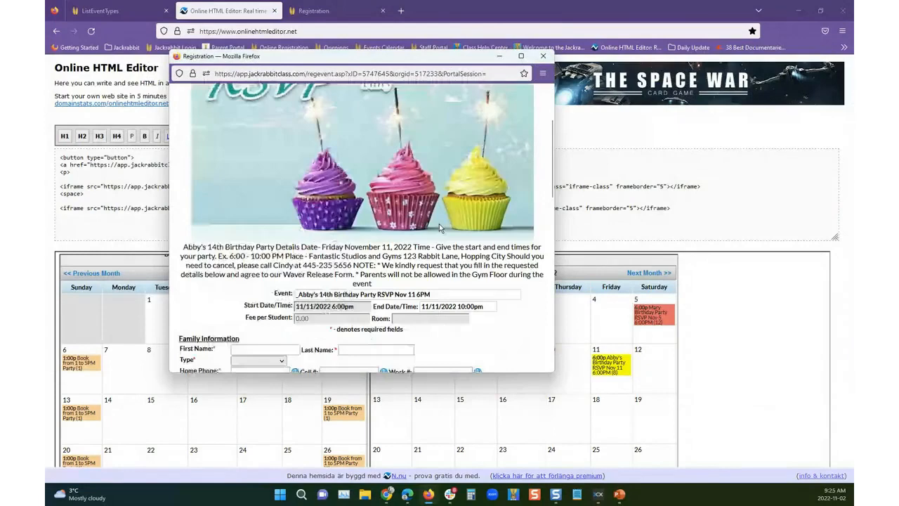
scroll(439, 223, "down", 5)
scroll(440, 223, "down", 3)
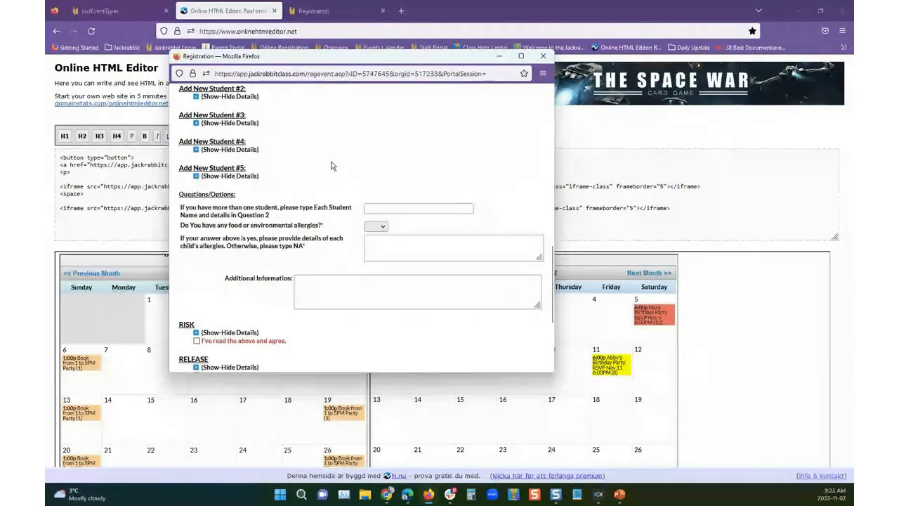
scroll(297, 297, "down", 2)
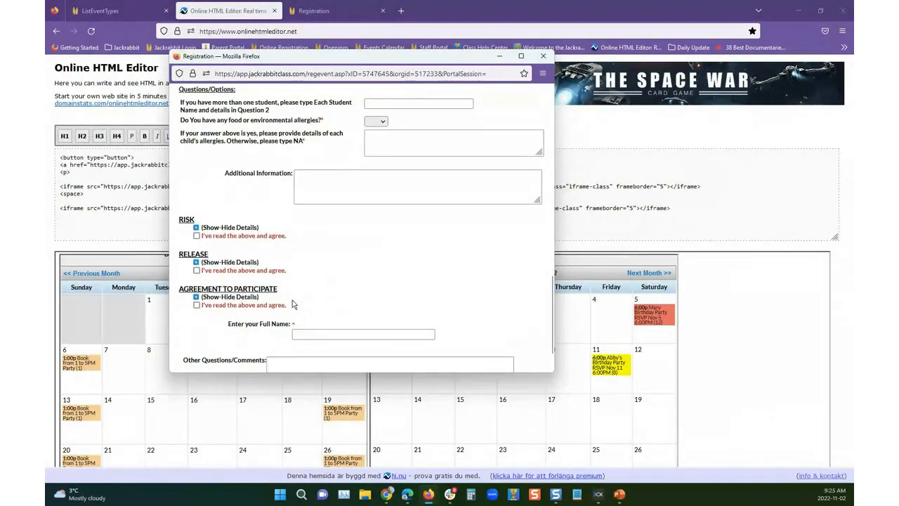
scroll(320, 304, "down", 1)
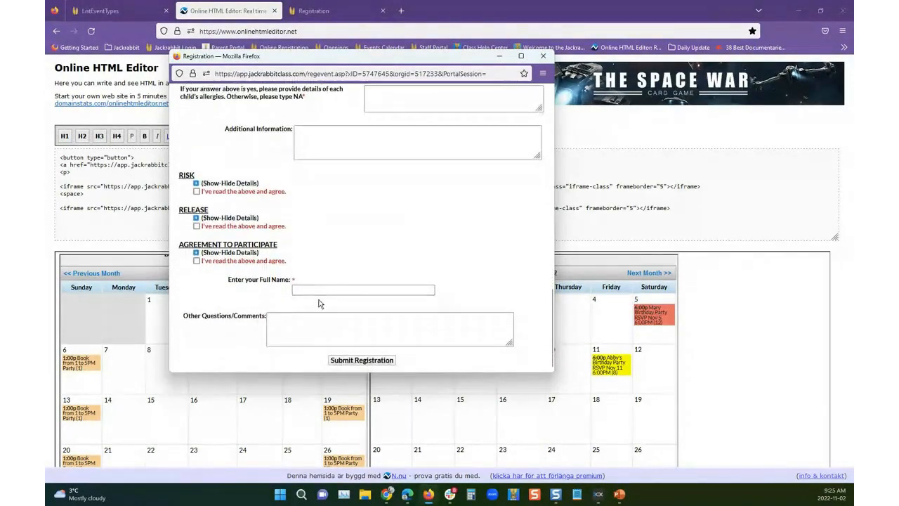
scroll(319, 303, "up", 4)
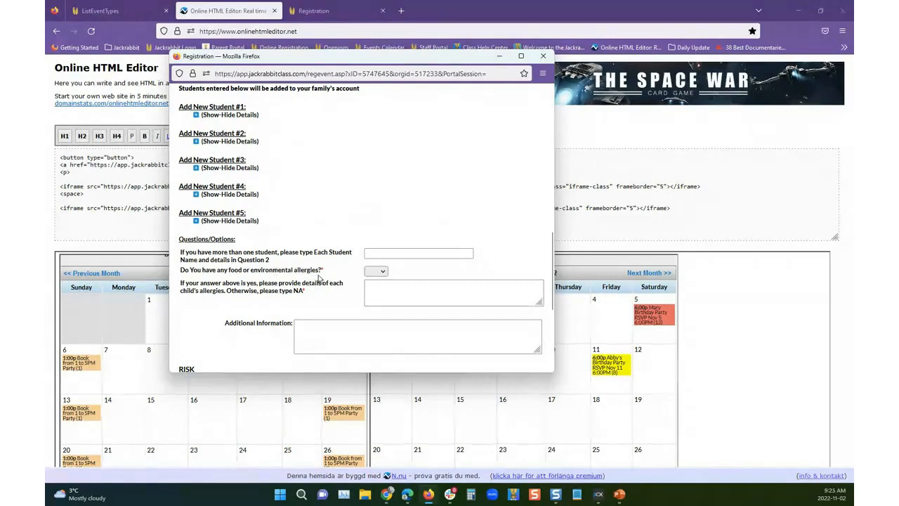
Check the answer choices for the food or environmental allergies question, review the party details and close the RSVP form
left_click(382, 273)
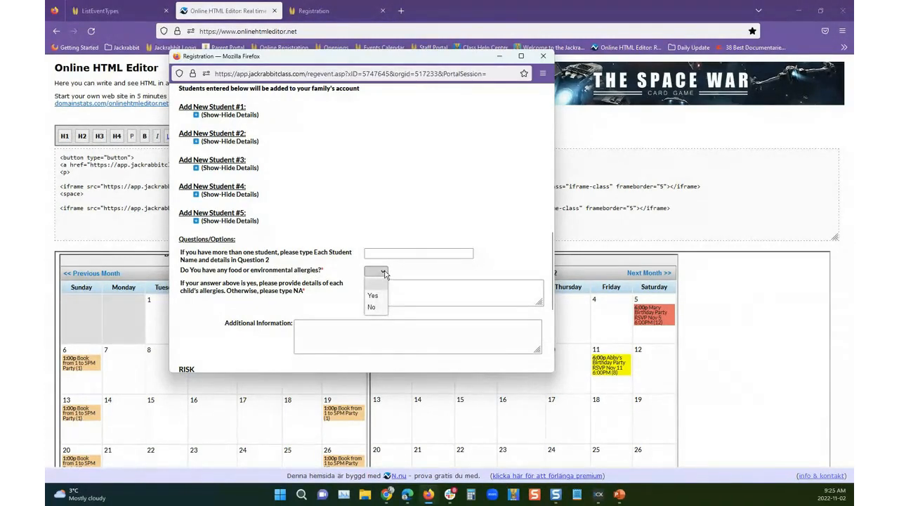
left_click(430, 270)
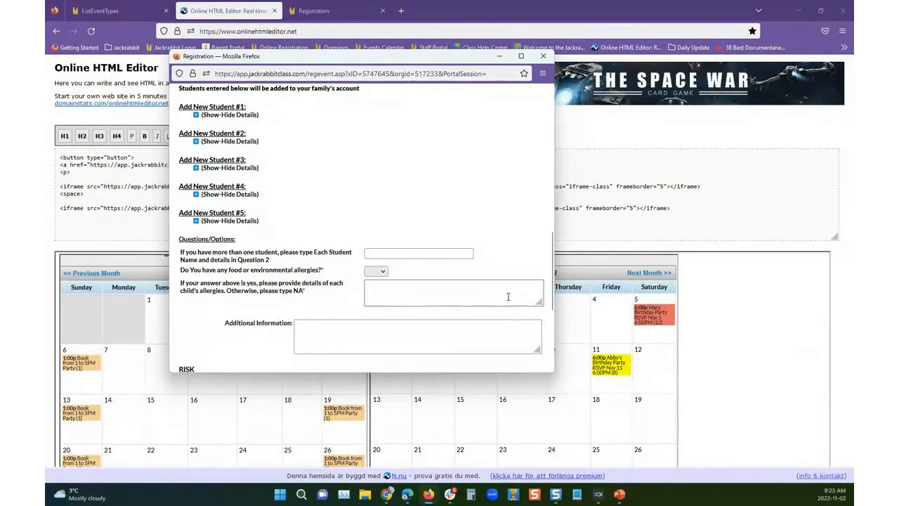
scroll(382, 197, "up", 10)
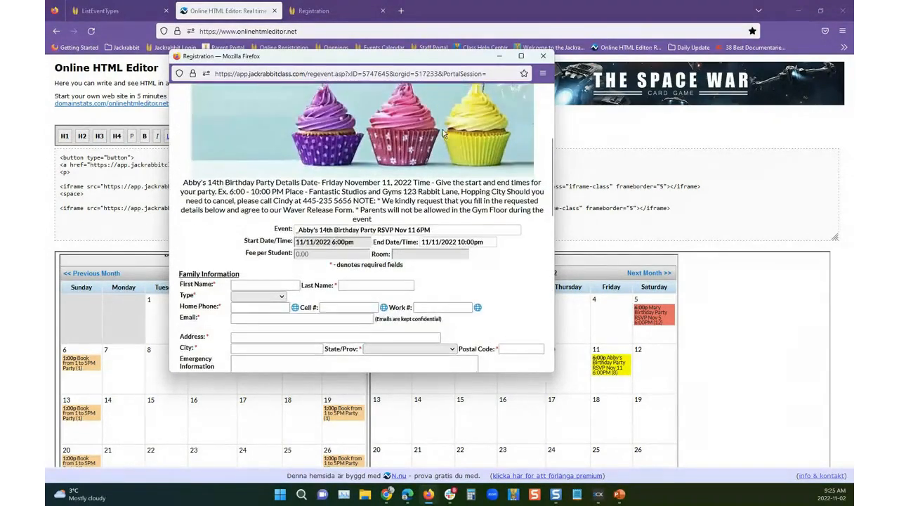
left_click(542, 58)
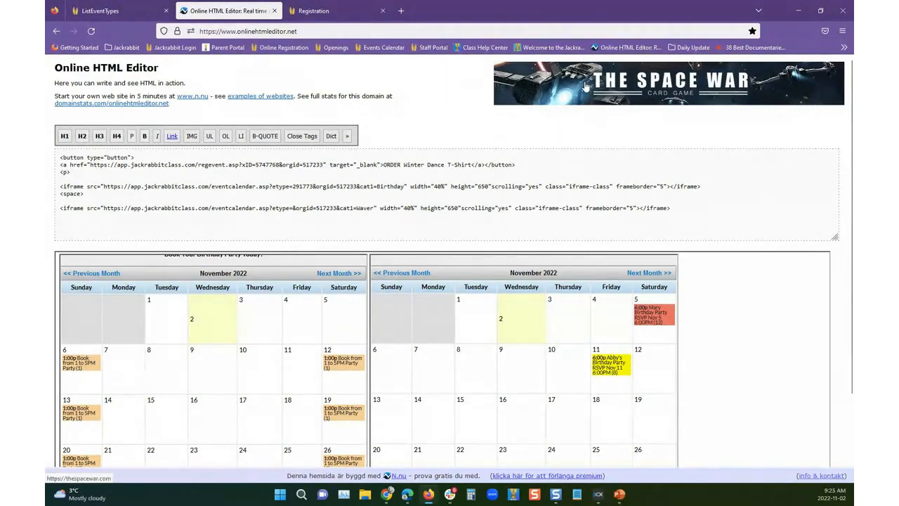
Return to the event types list and open the 11/14/2022 event of 02.1 Sign up for 5 Day Cheer Tryout Prep
left_click(102, 11)
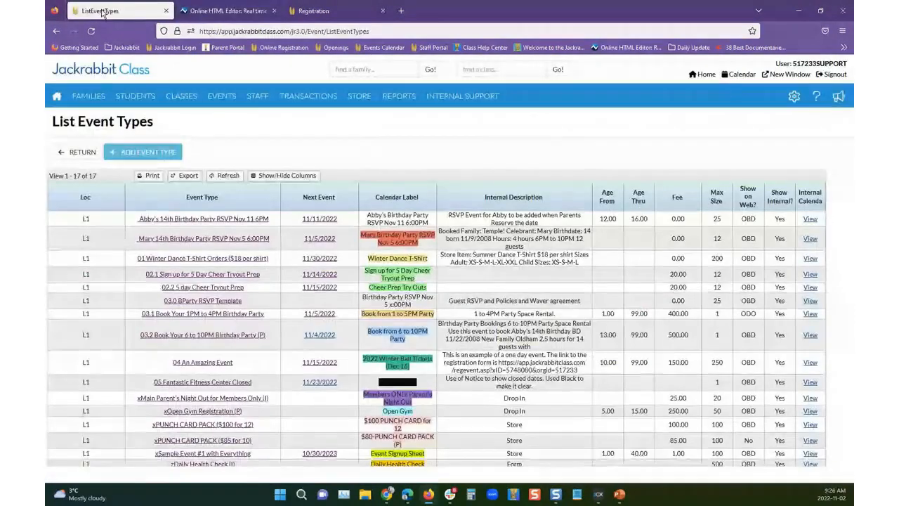
left_click(188, 276)
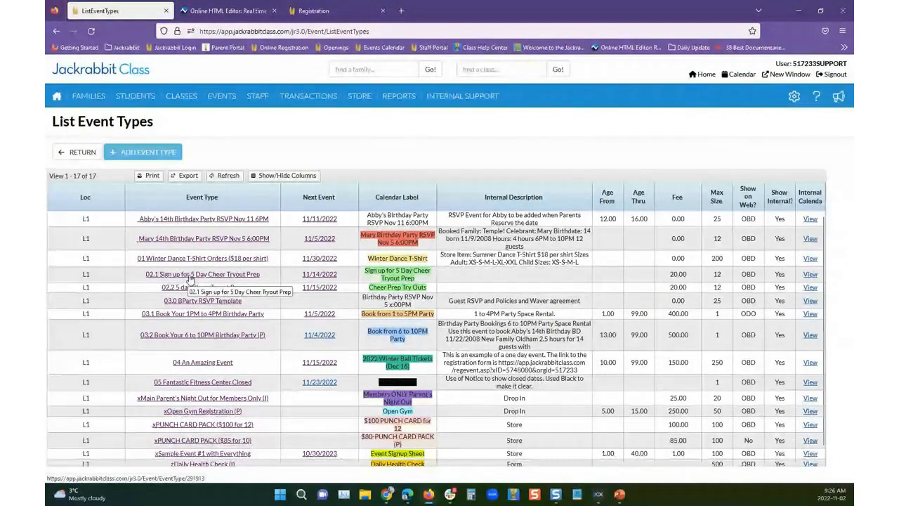
left_click(190, 275)
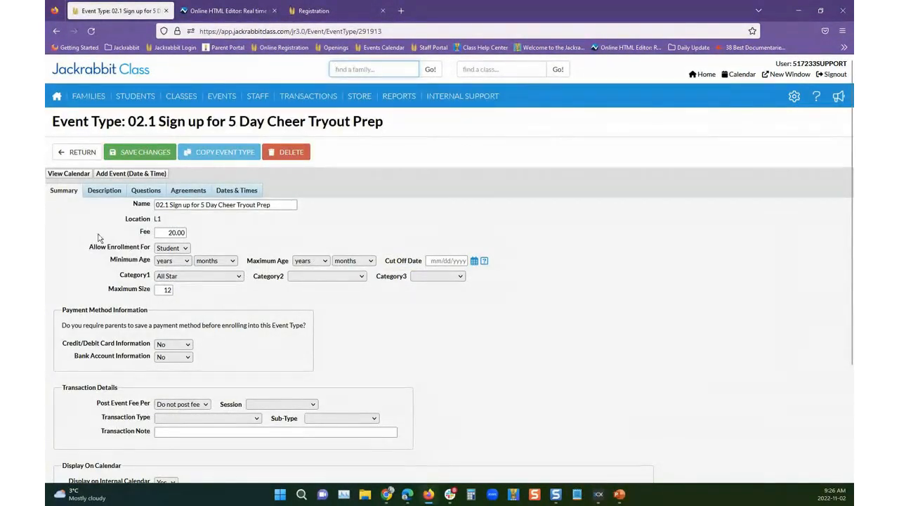
left_click(235, 191)
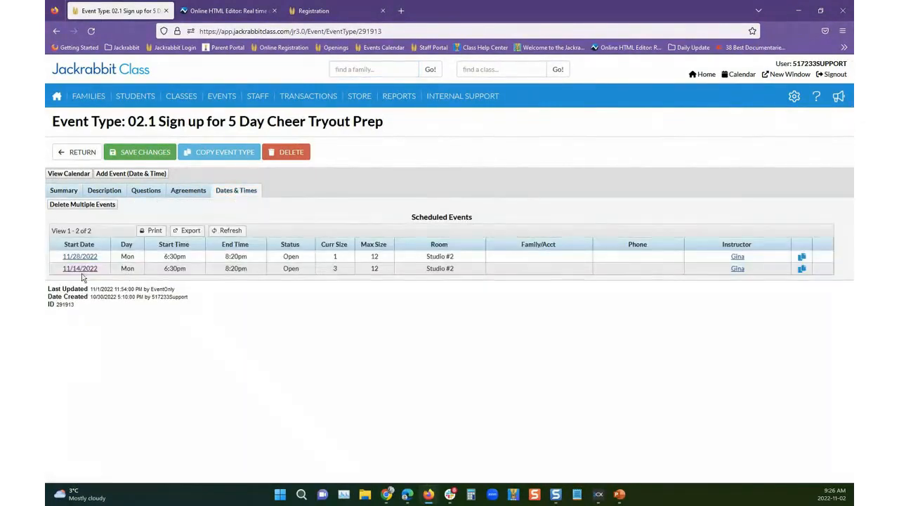
left_click(79, 268)
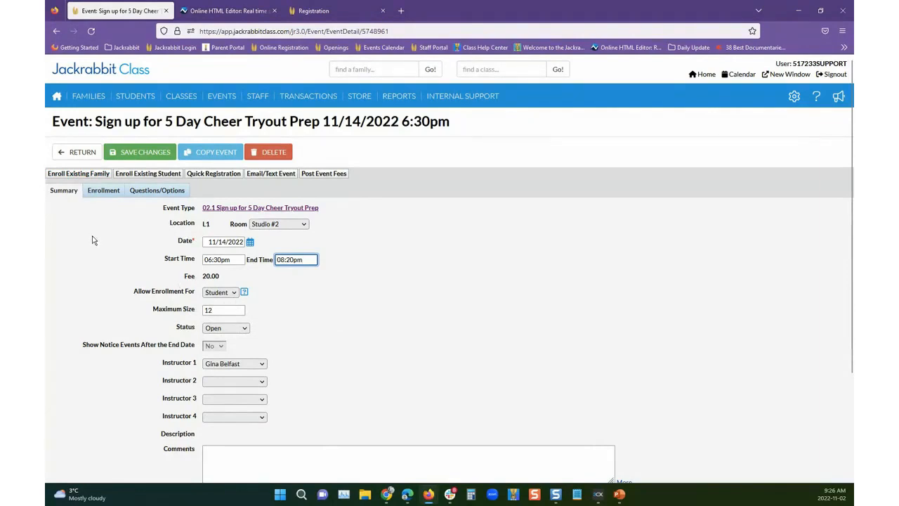
Enroll an existing student with Inactive status, age 21, in the Cheer Tryout Prep event and check the enrollment list
left_click(141, 175)
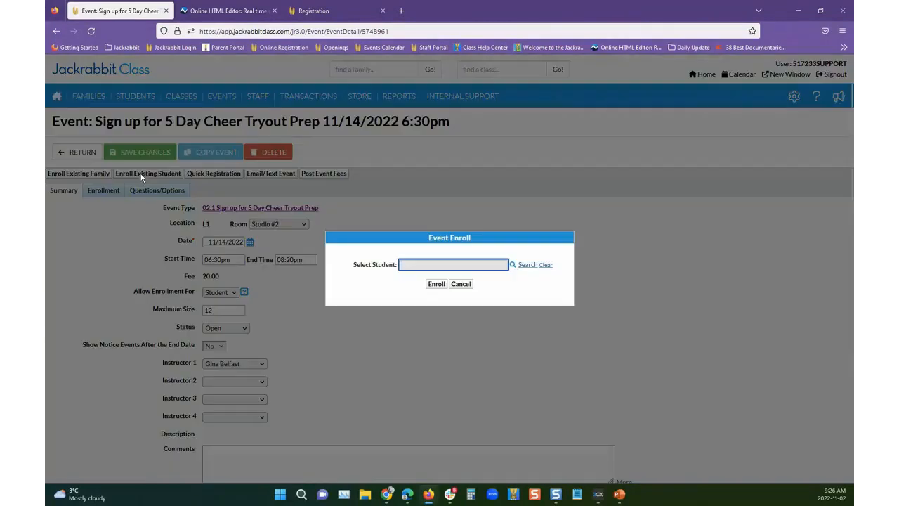
left_click(526, 271)
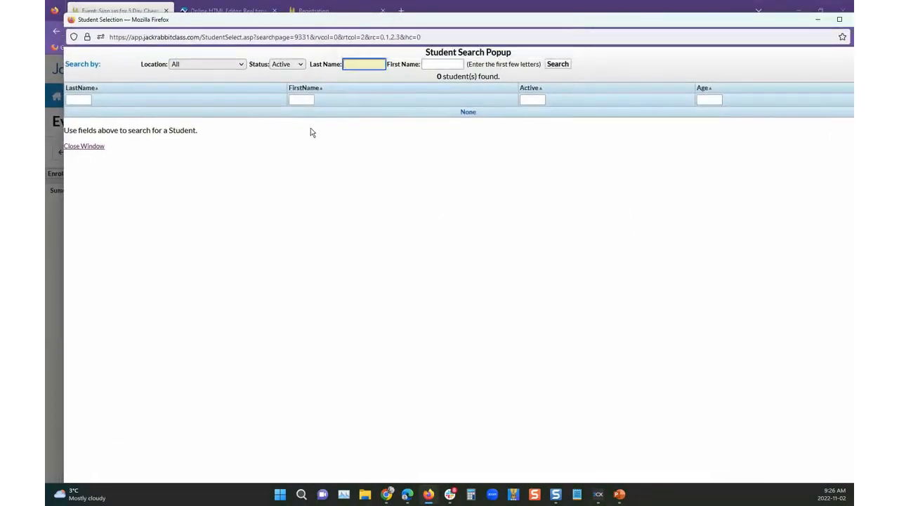
left_click(293, 65)
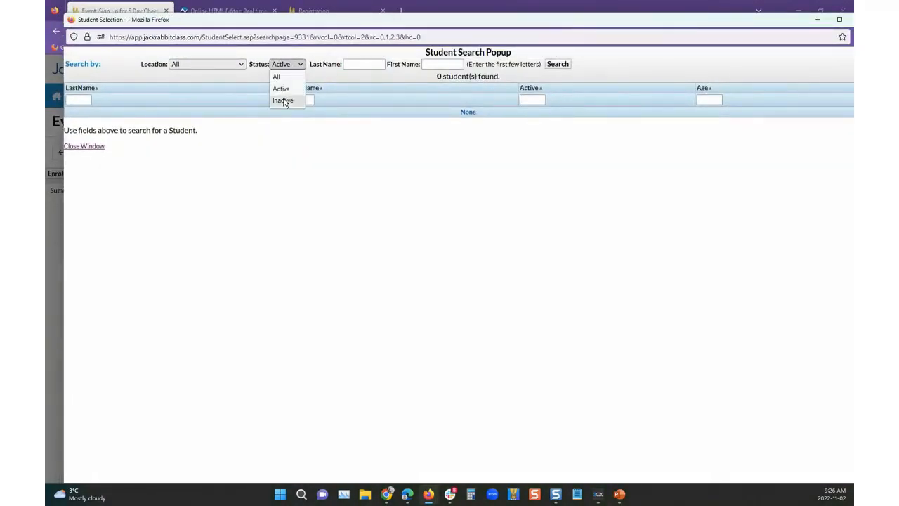
left_click(283, 101)
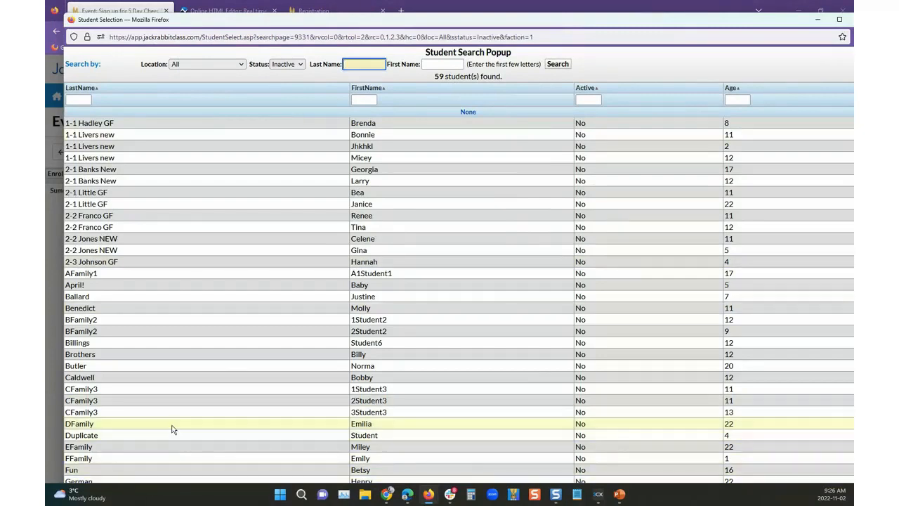
scroll(172, 424, "down", 5)
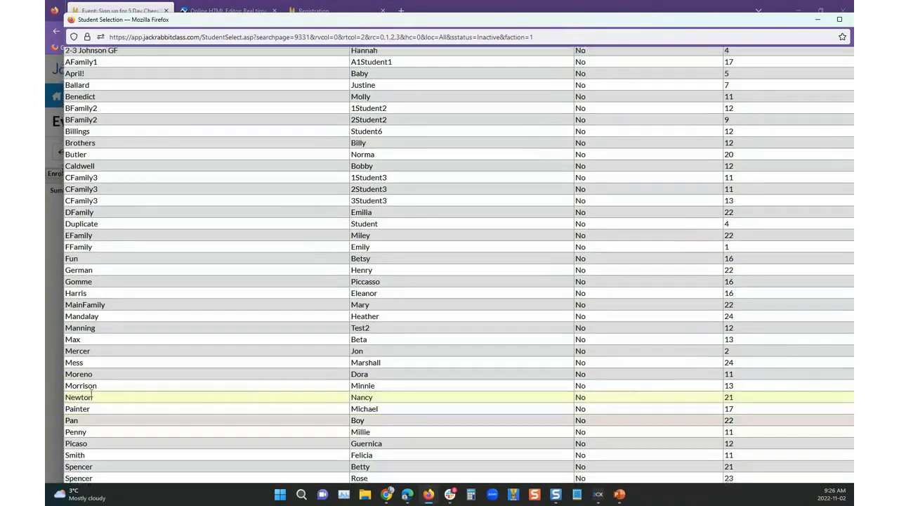
left_click(361, 397)
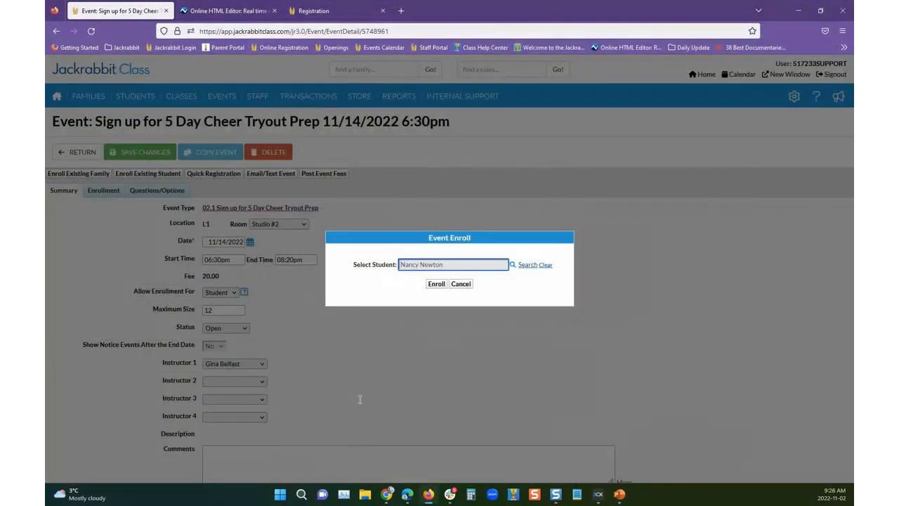
left_click(438, 286)
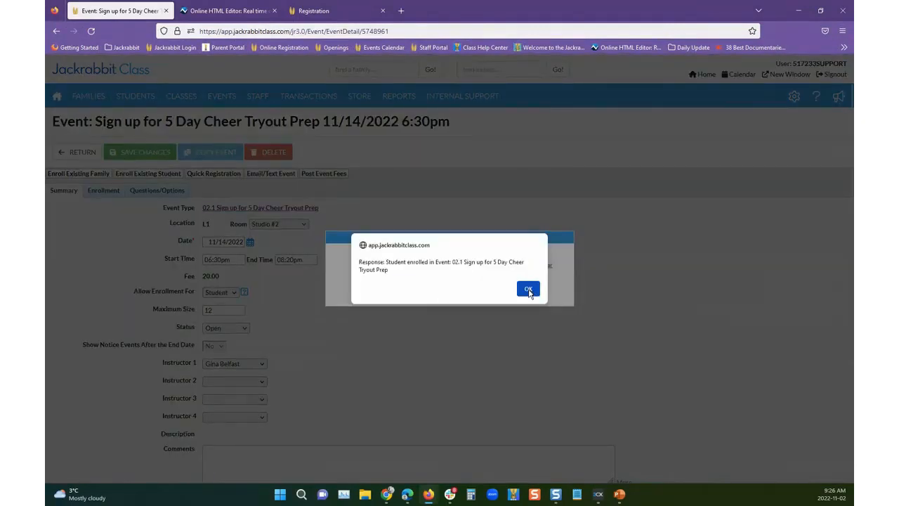
left_click(529, 289)
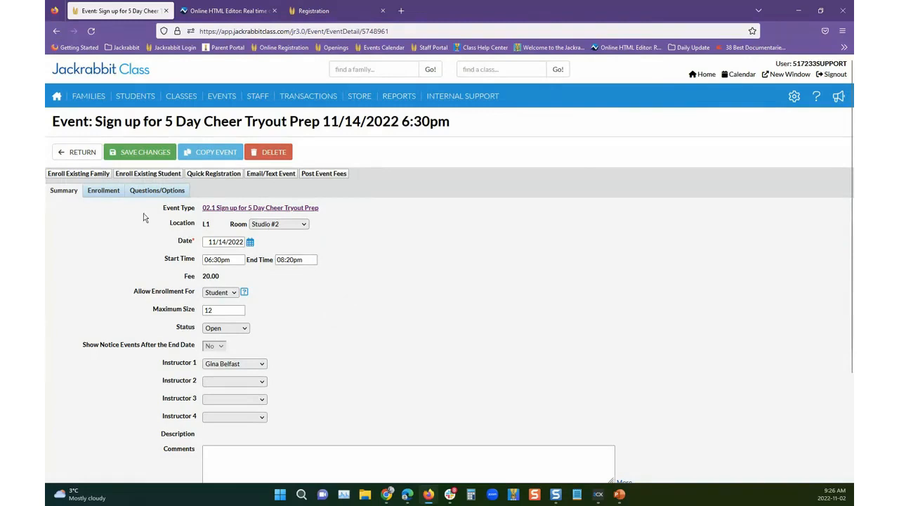
left_click(101, 194)
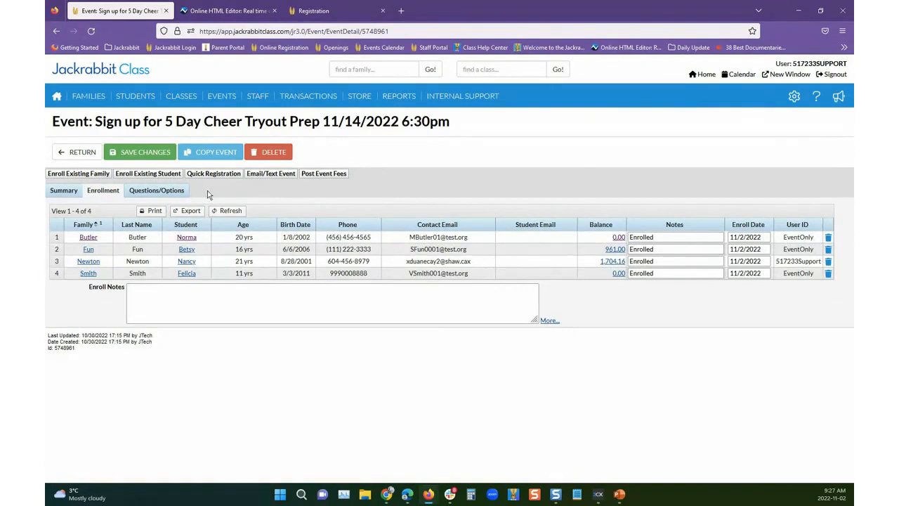
Fill in the newly enrolled student's nickname, set the T-Shirt size response to Small, and save the event's question responses
left_click(164, 193)
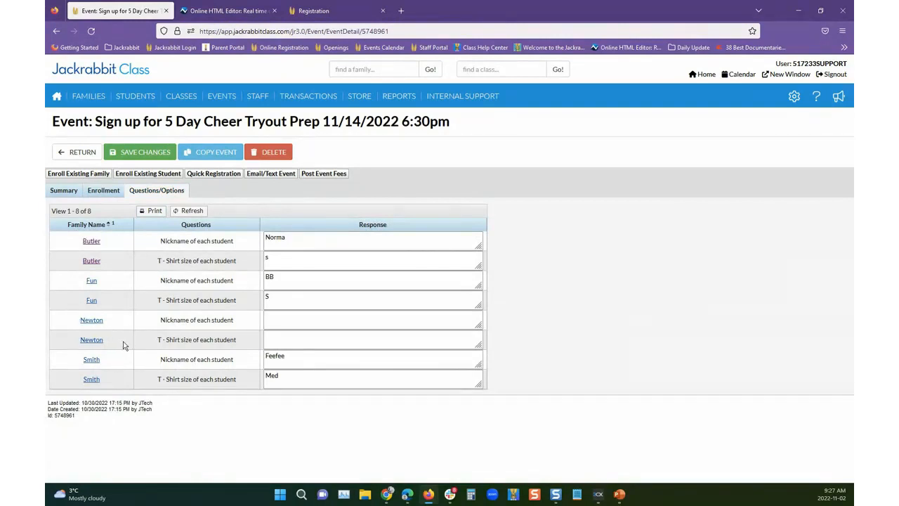
left_click(302, 324)
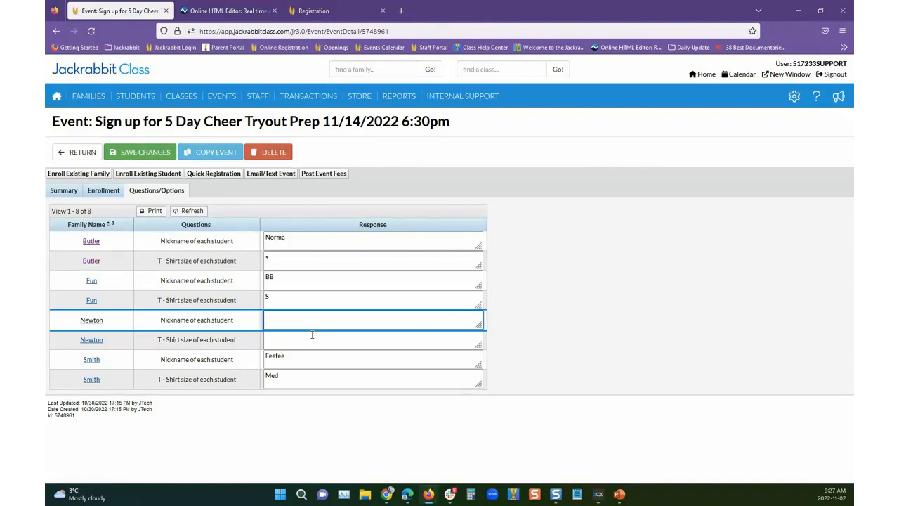
type("Nan")
left_click(313, 343)
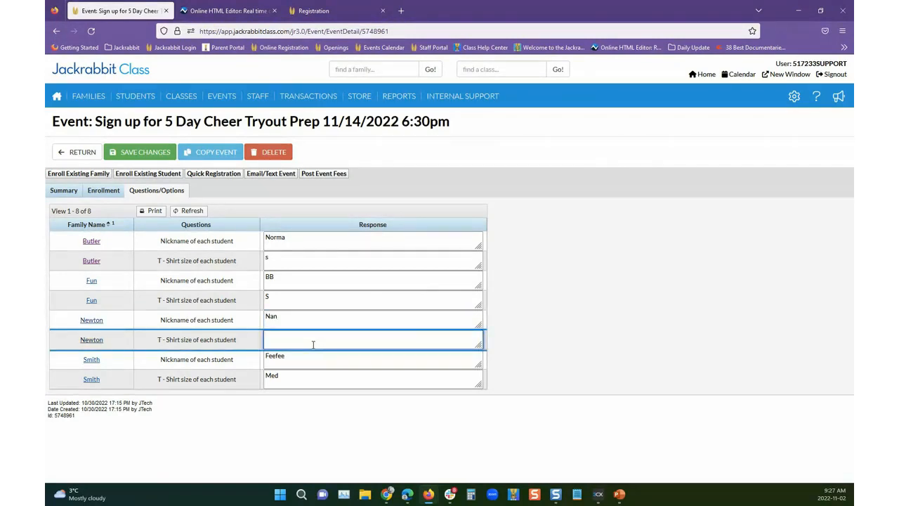
type("Small")
left_click(147, 153)
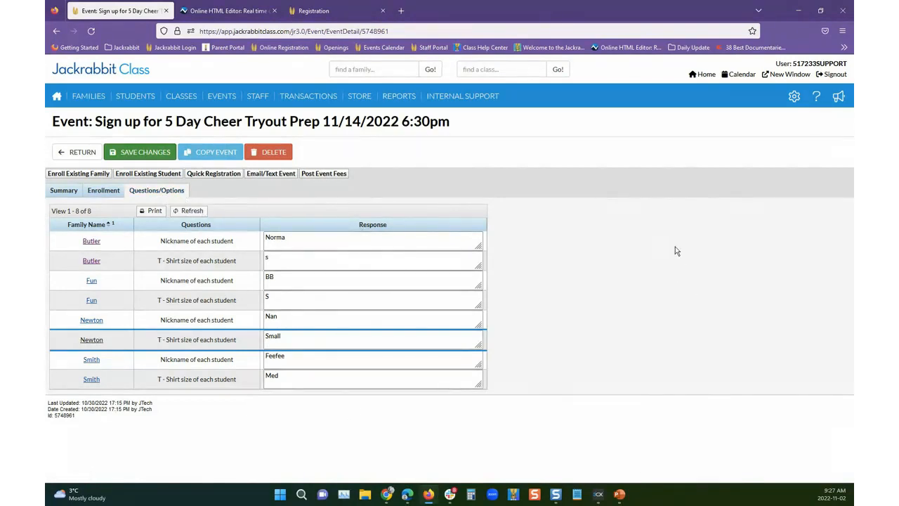
Open the event's Quick Registration form, review its family, student and question sections, and close it without submitting
left_click(215, 175)
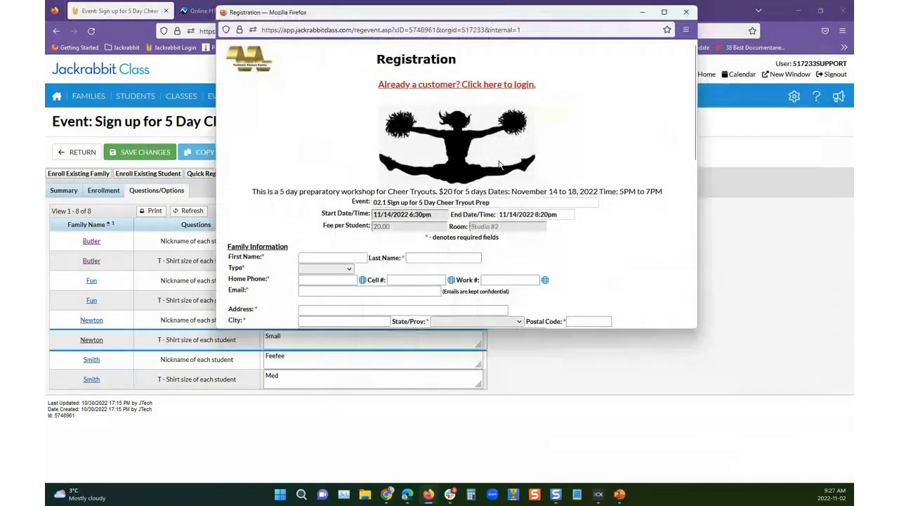
scroll(557, 287, "down", 3)
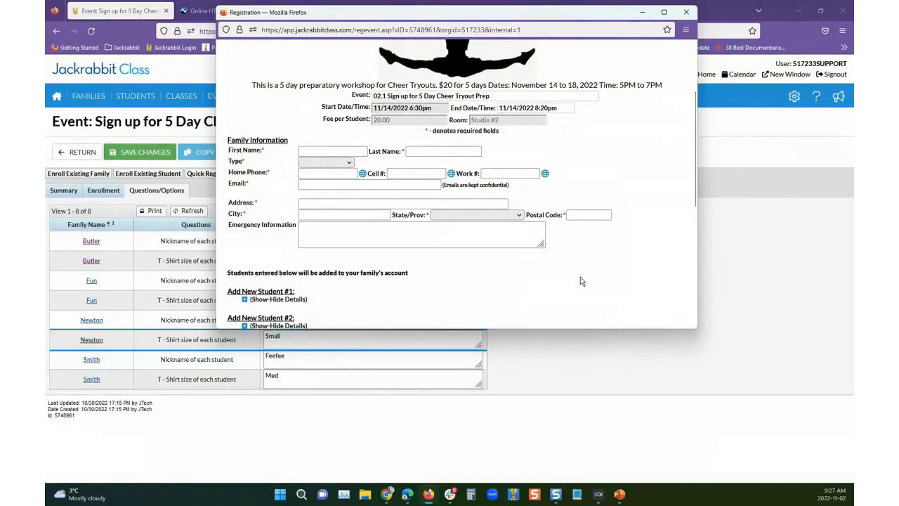
scroll(580, 277, "up", 3)
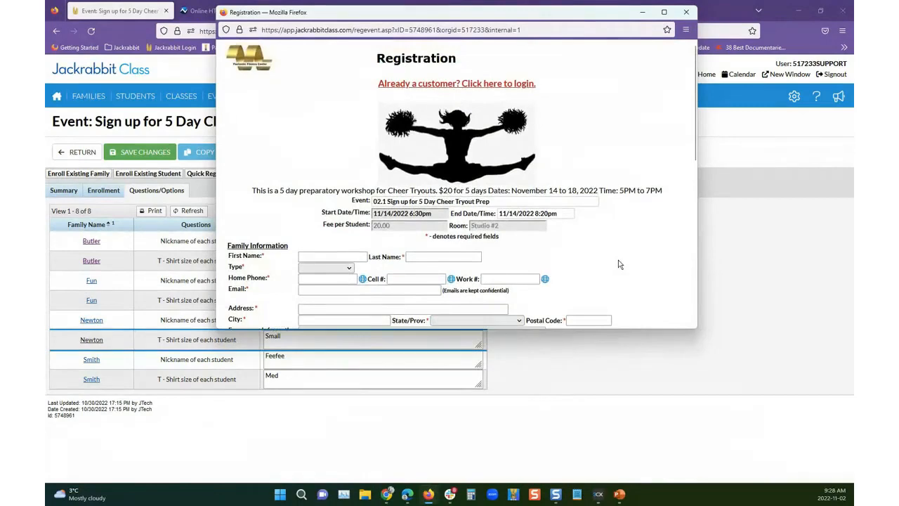
scroll(618, 264, "down", 10)
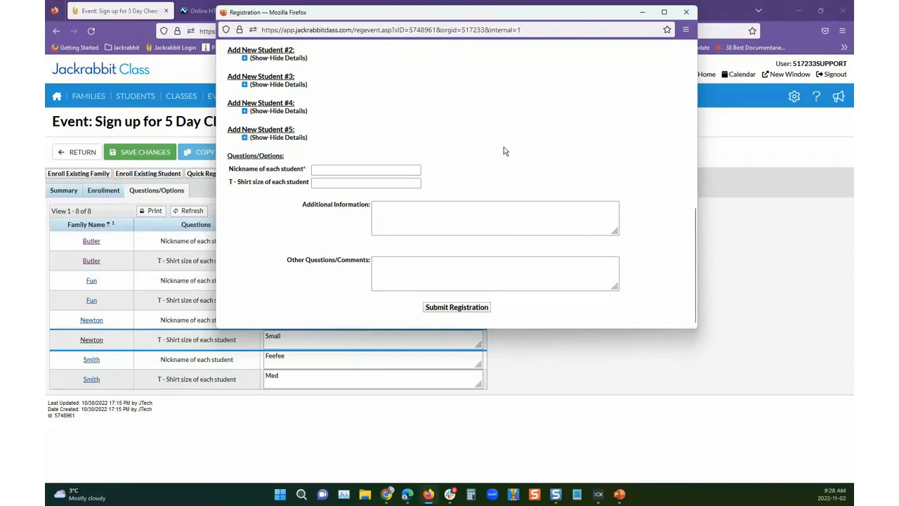
left_click(686, 14)
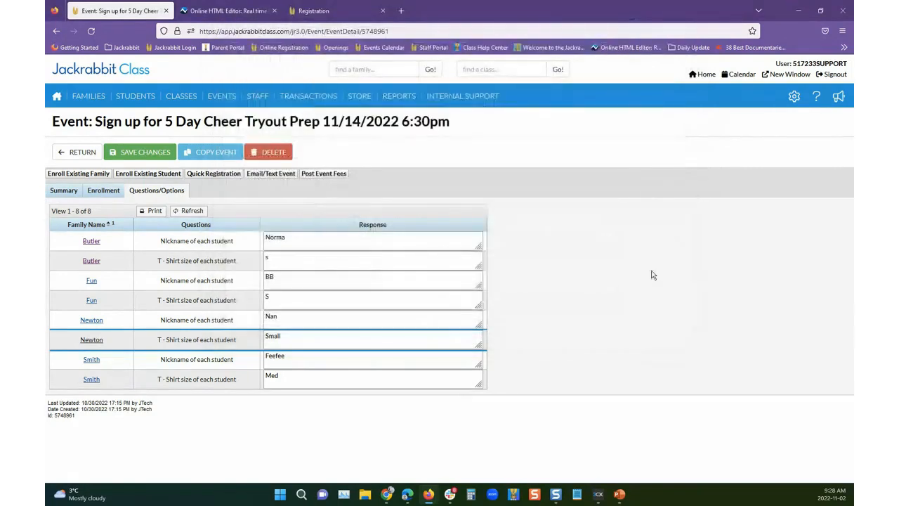
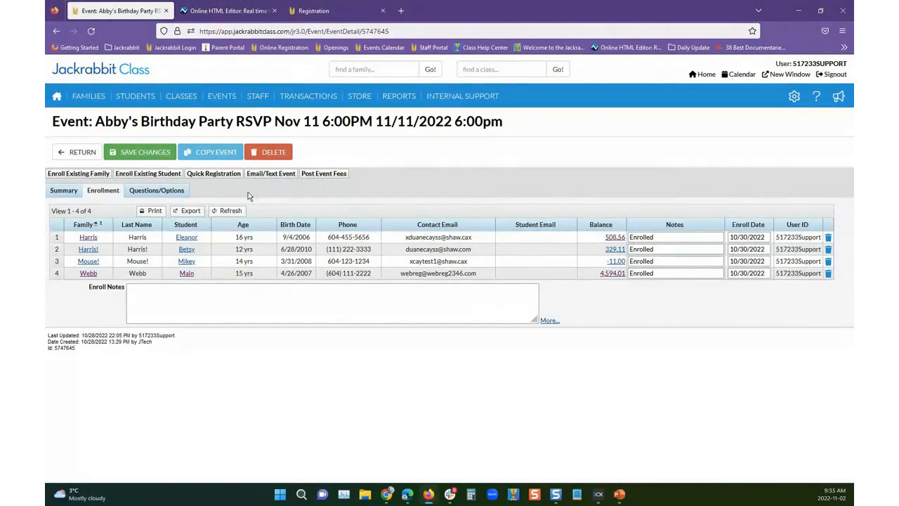
Open the Event Sign In/Out Sheets report and select the November 11 14th birthday party RSVP event type
mouse_move(222, 100)
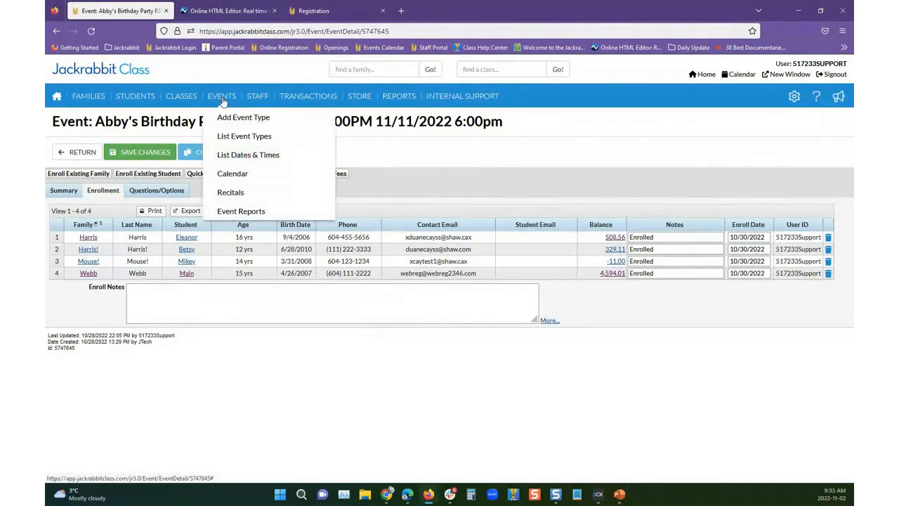
left_click(231, 213)
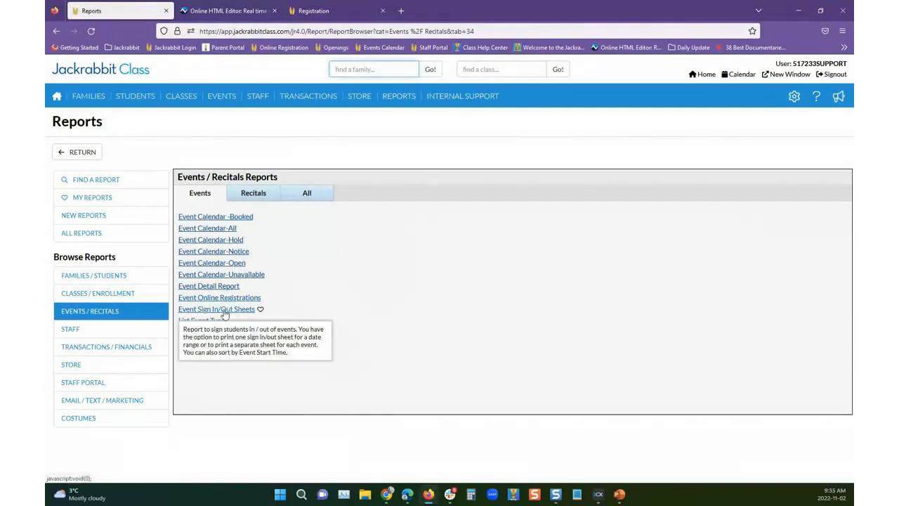
left_click(228, 311)
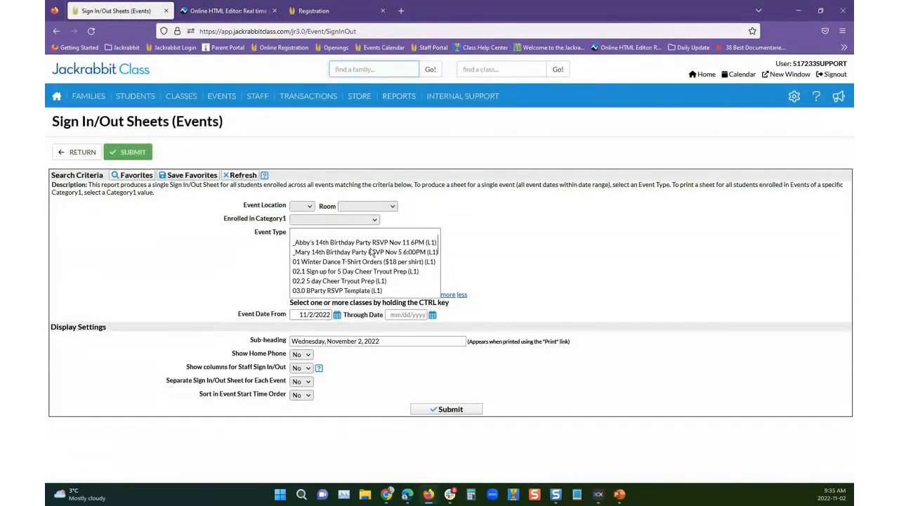
left_click(346, 244)
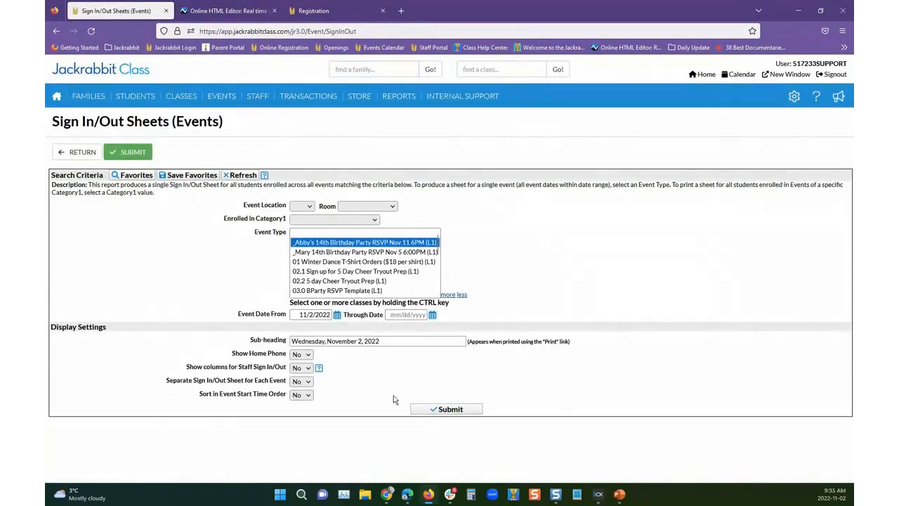
Set Show Home Phone to Yes, leave the staff sign in/out columns at No, and run the sign in/out sheet report
left_click(304, 354)
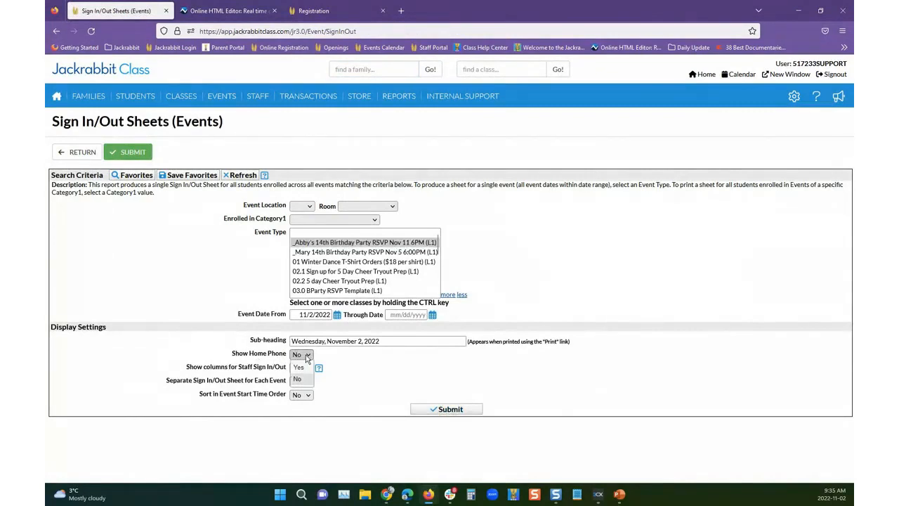
left_click(305, 373)
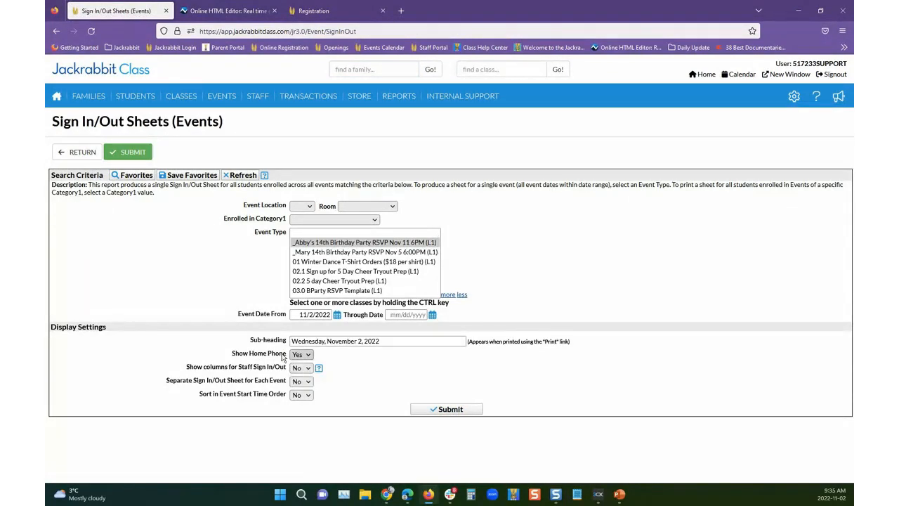
left_click(308, 372)
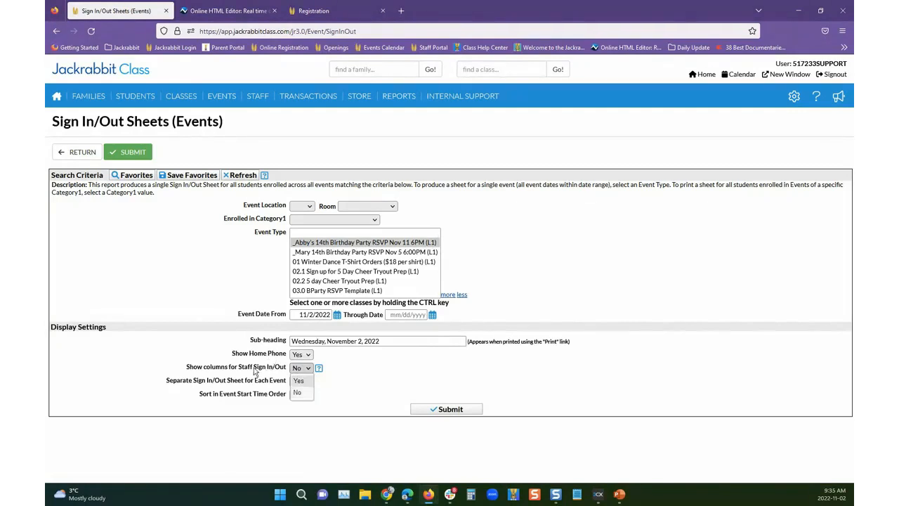
left_click(294, 390)
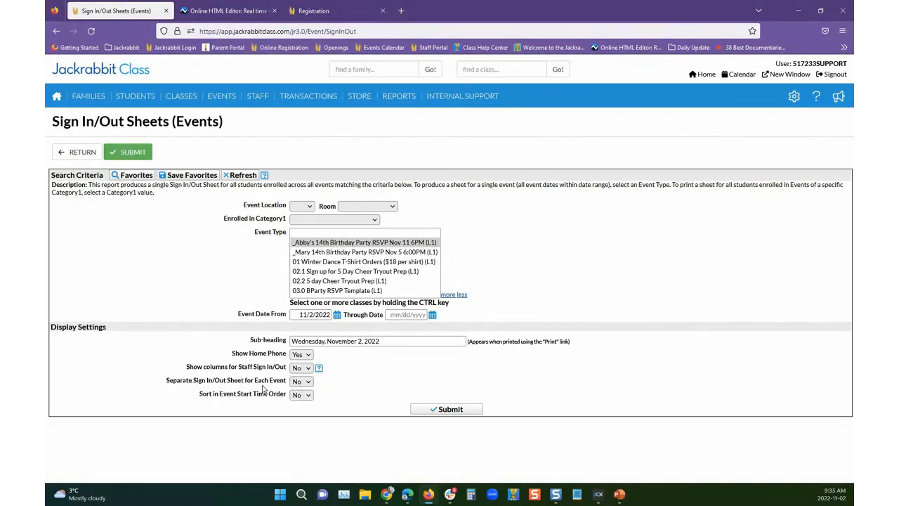
left_click(456, 412)
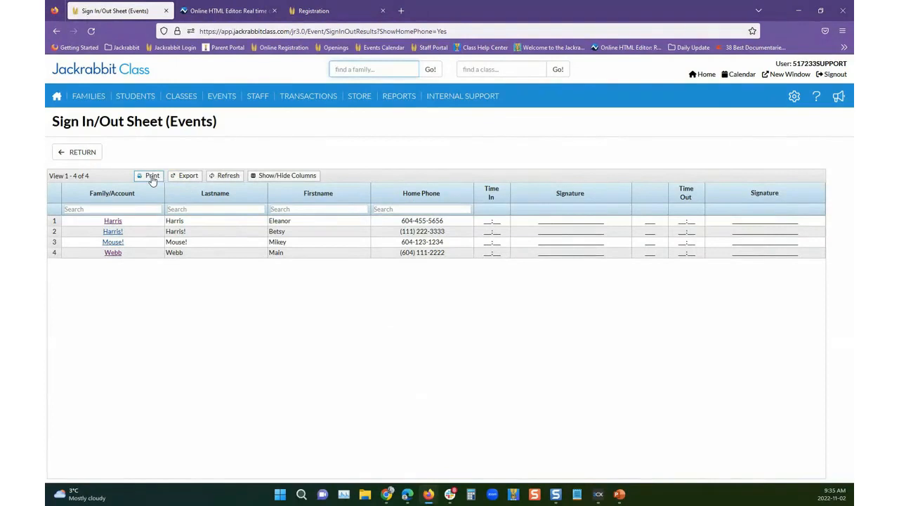
Preview the sign in/out sheet's printout without printing it, and return to the event reports list
left_click(152, 176)
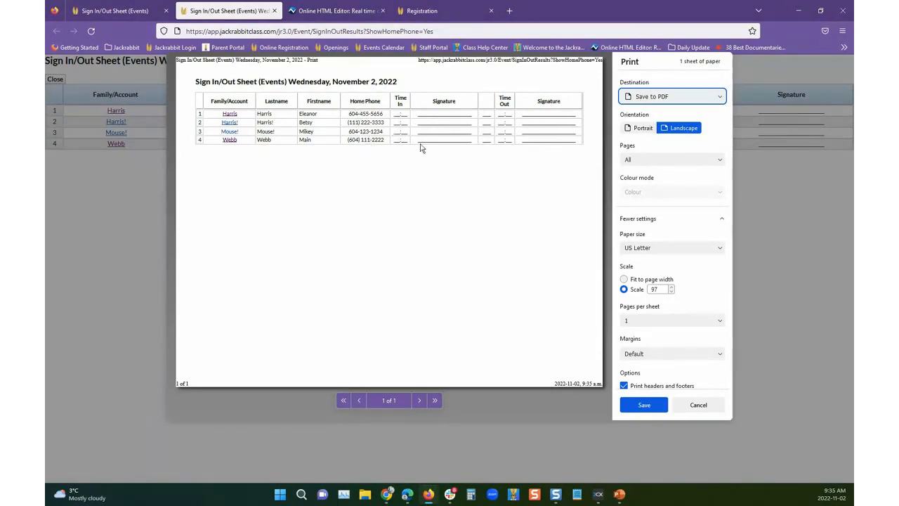
left_click(709, 412)
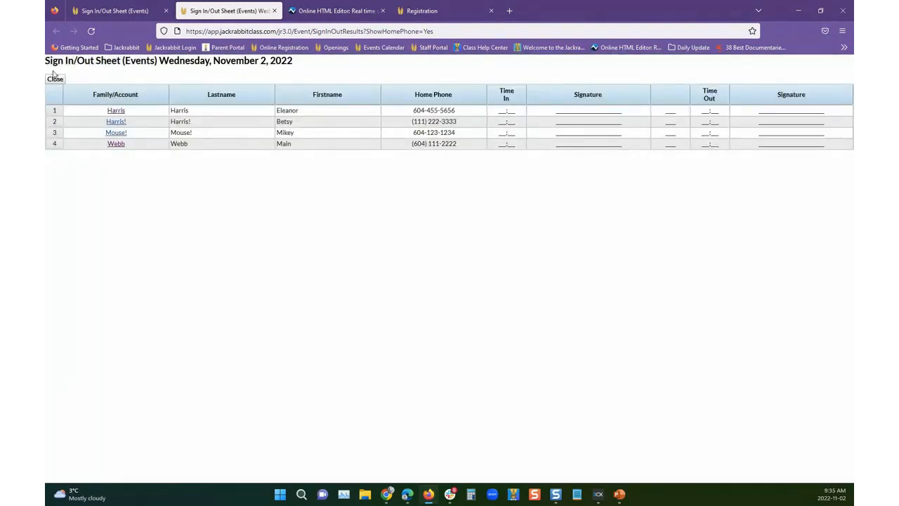
left_click(54, 78)
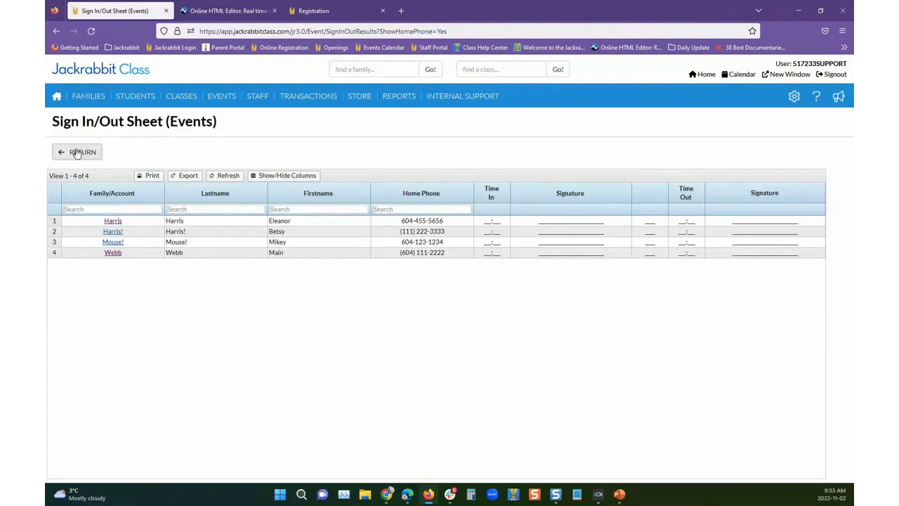
left_click(77, 152)
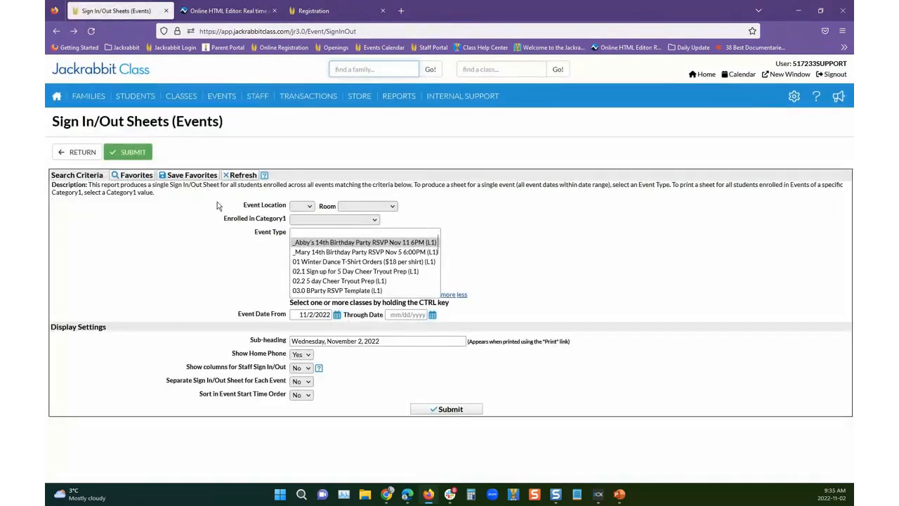
left_click(80, 153)
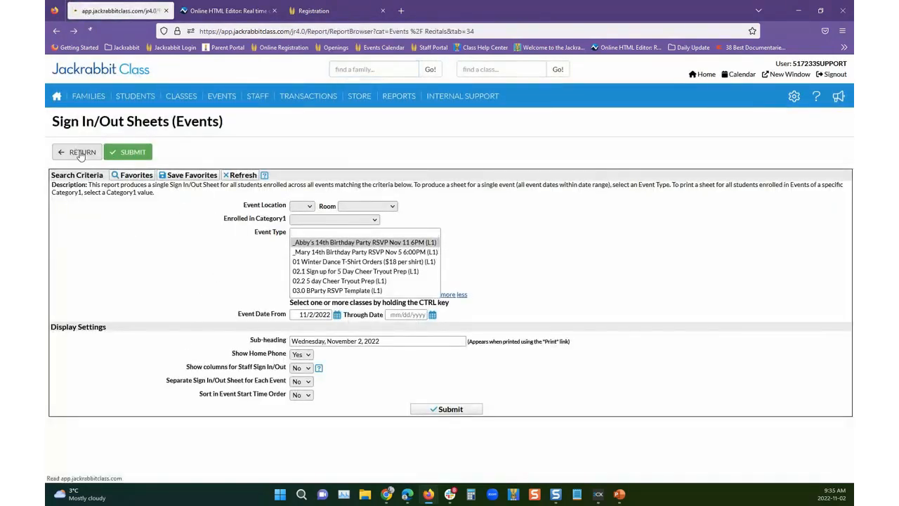
Open the November 11 14th birthday party RSVP event type from the event types list and view its 11/11/2022 event's enrollment
mouse_move(224, 96)
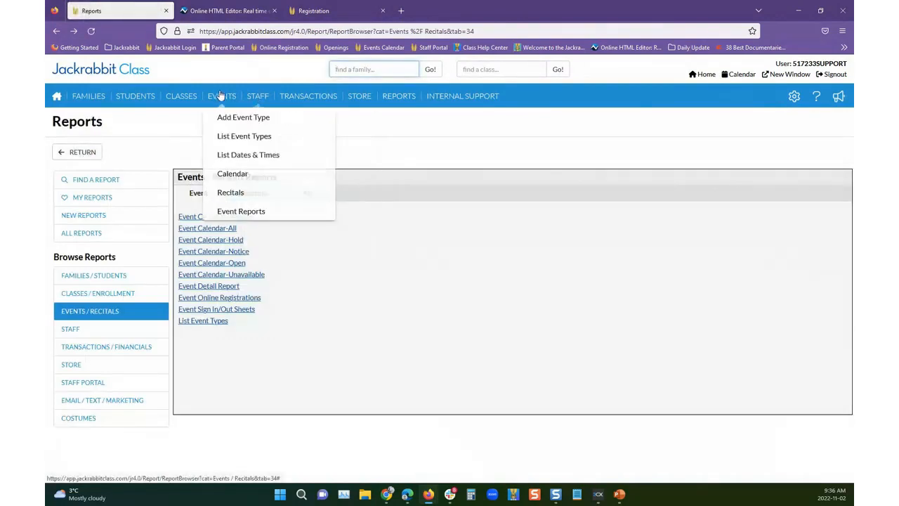
left_click(231, 136)
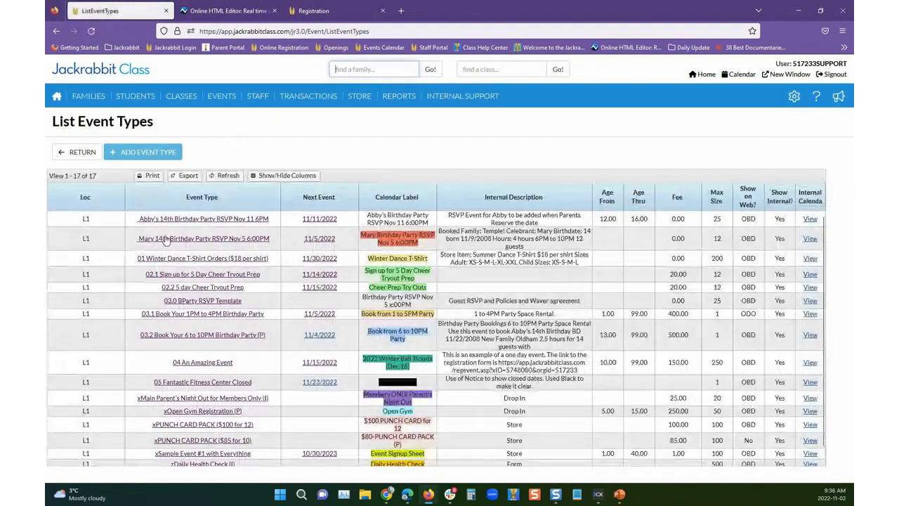
left_click(168, 219)
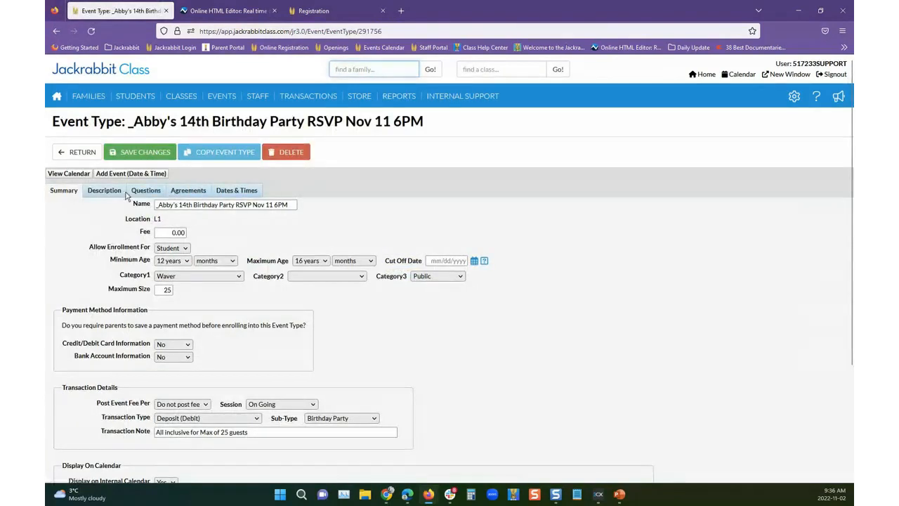
left_click(239, 192)
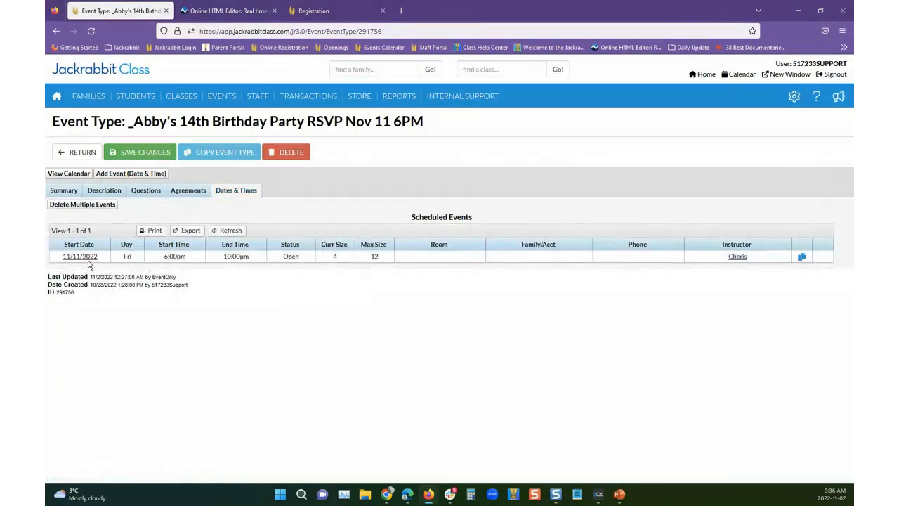
left_click(90, 258)
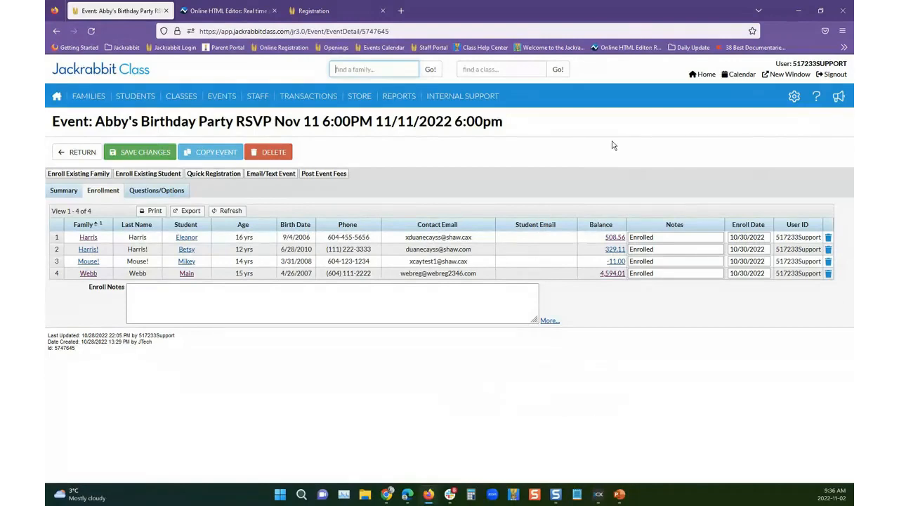
Switch to the Online HTML Editor and highlight the button tag and the registration URL of the ORDER Winter Dance T-Shirt link
left_click(238, 13)
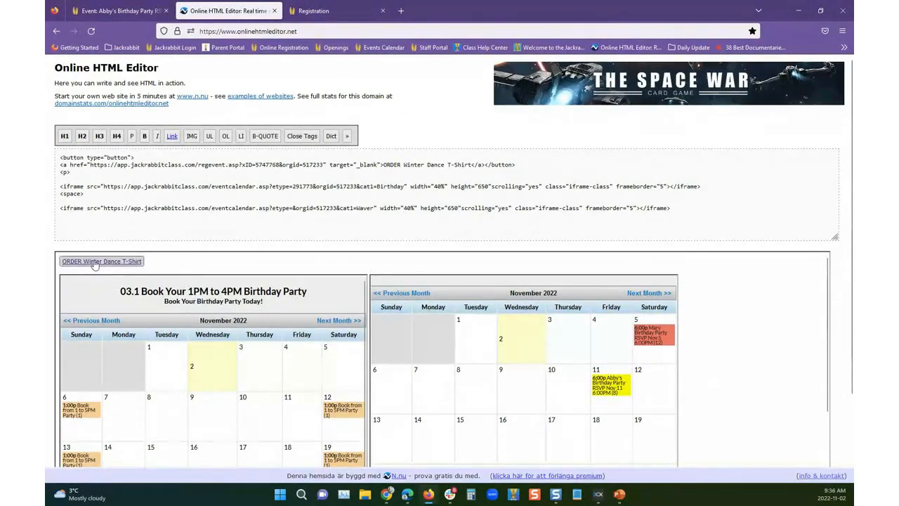
left_click_drag(59, 157, 149, 159)
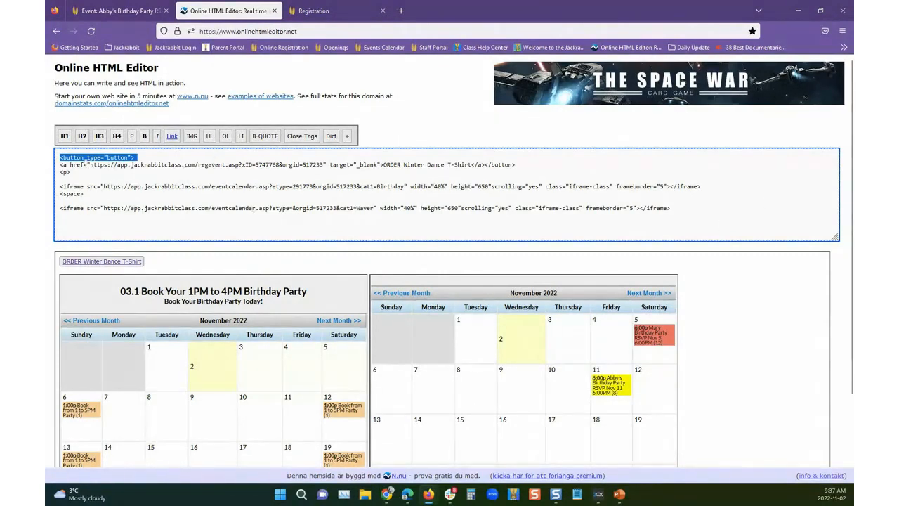
left_click_drag(90, 164, 324, 166)
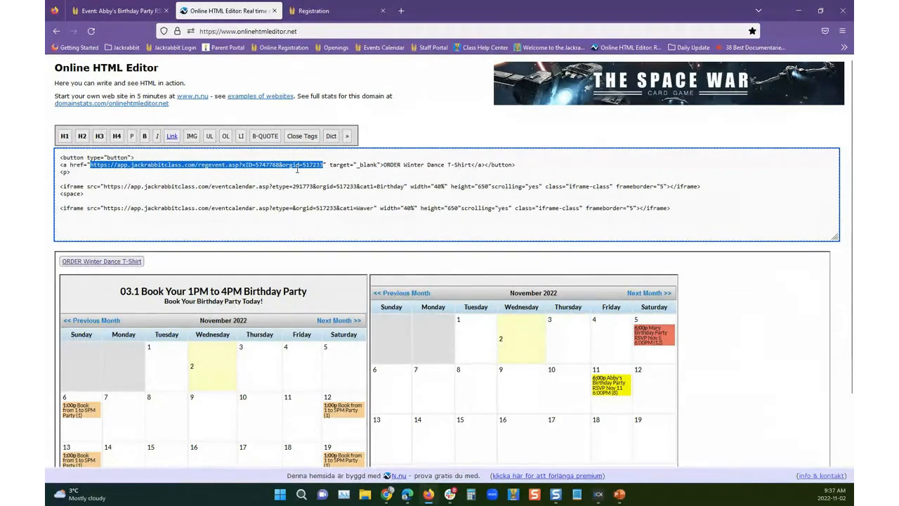
Back in Jackrabbit Class, view the 03.1 Book Your 1PM to 4PM Birthday Party calendar, highlight its External Event Calendar Link, and close it
left_click(125, 11)
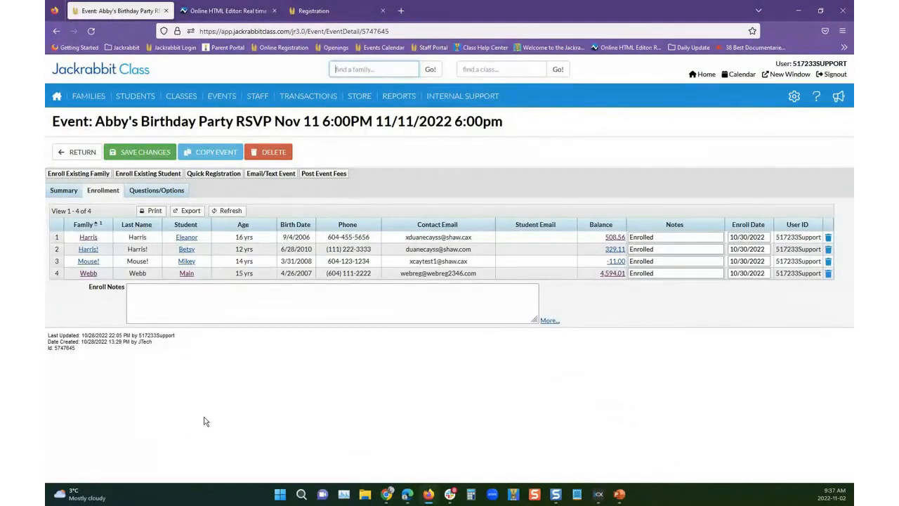
left_click(79, 153)
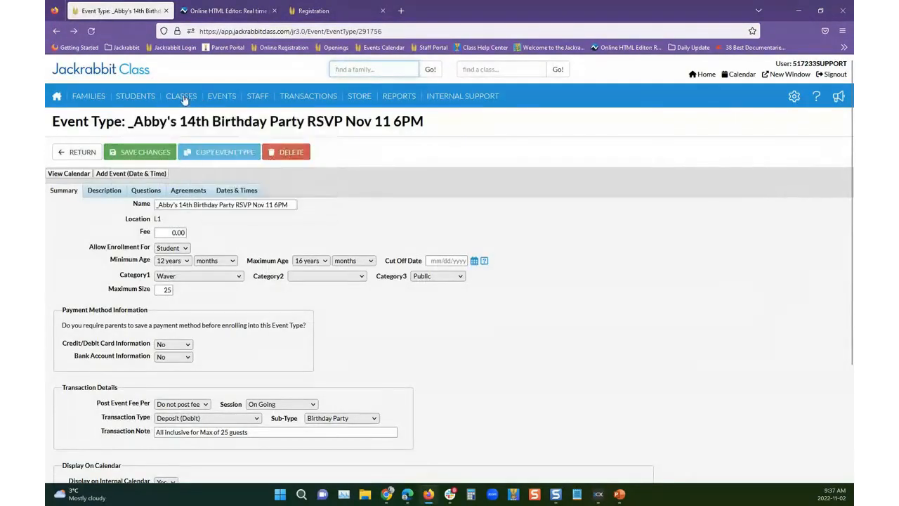
mouse_move(220, 100)
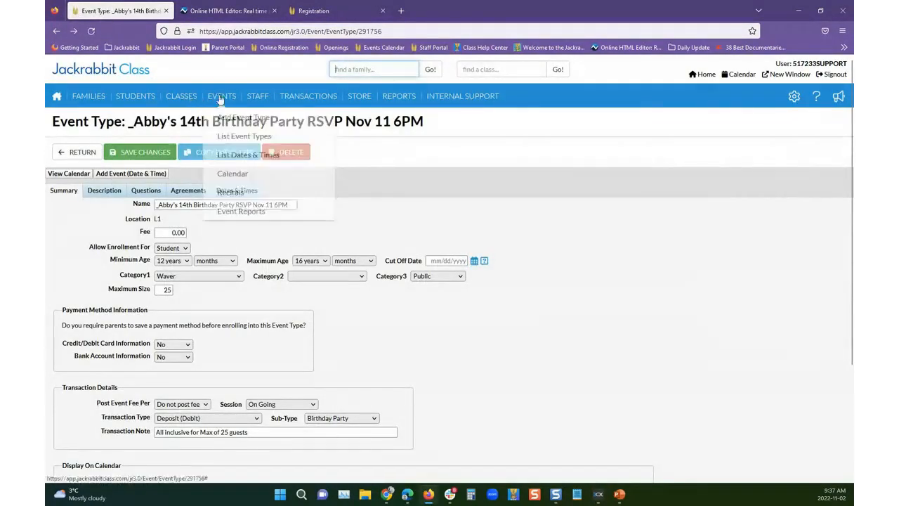
left_click(237, 139)
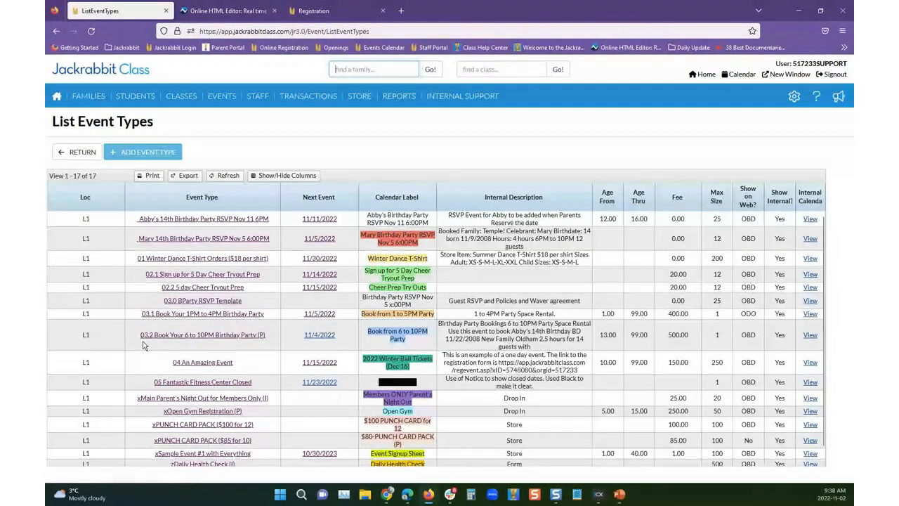
left_click(188, 317)
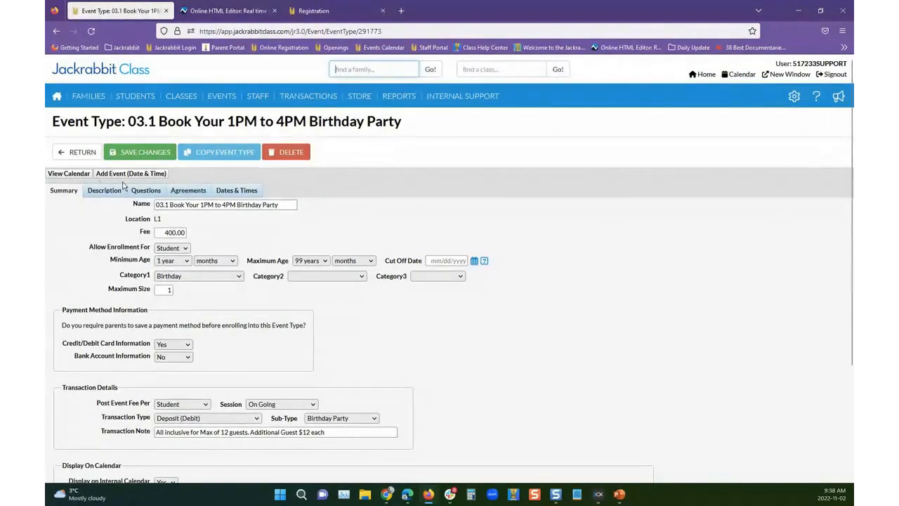
left_click(69, 174)
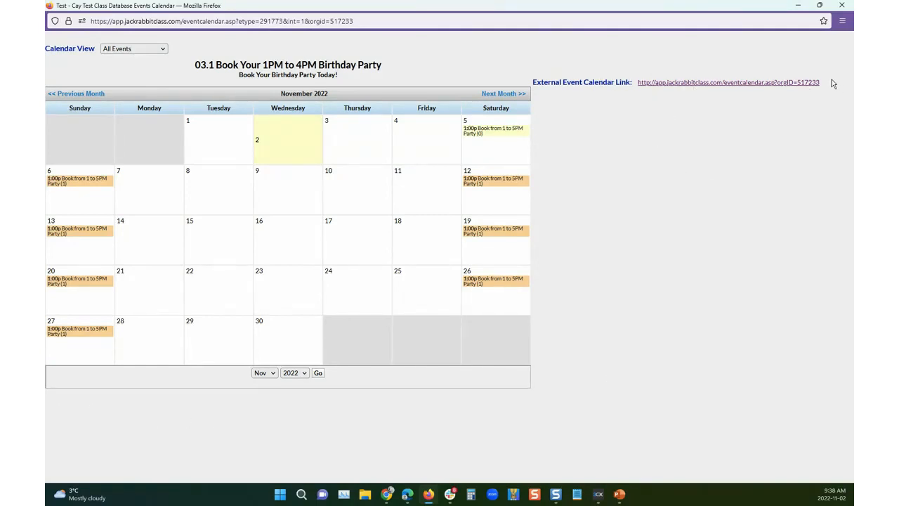
left_click_drag(832, 83, 640, 90)
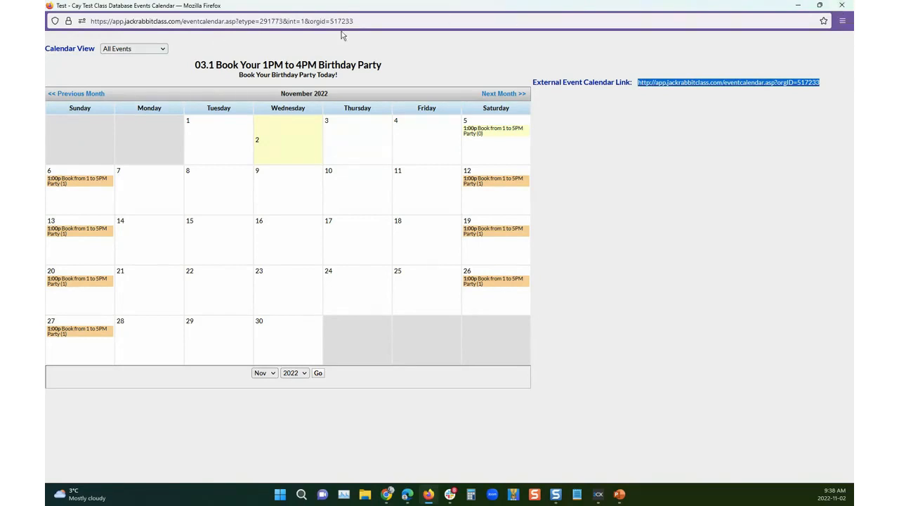
left_click(846, 8)
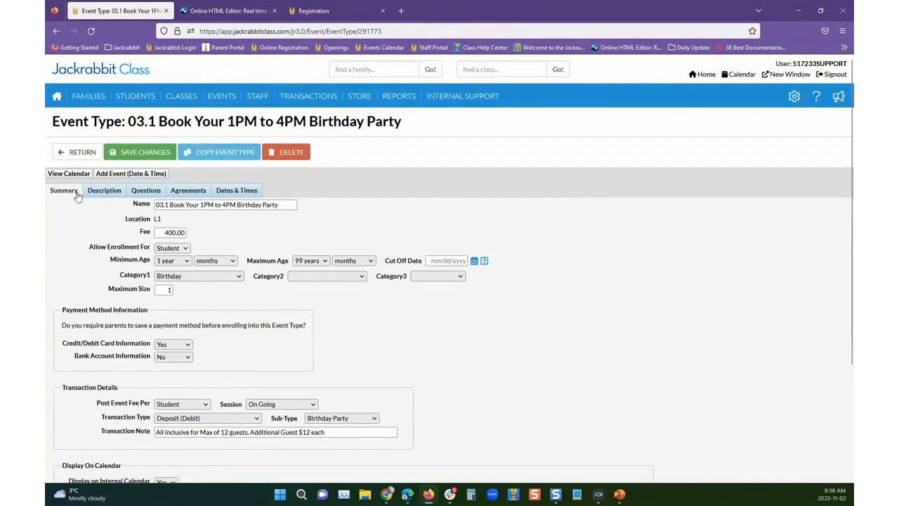
View the calendar of the November 11 14th birthday party RSVP event type and follow its External Event Calendar Link
left_click(67, 156)
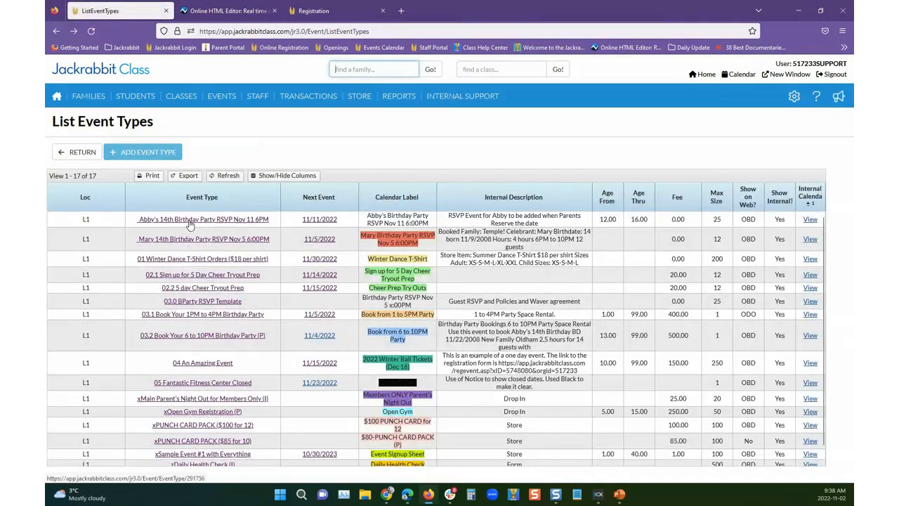
left_click(189, 220)
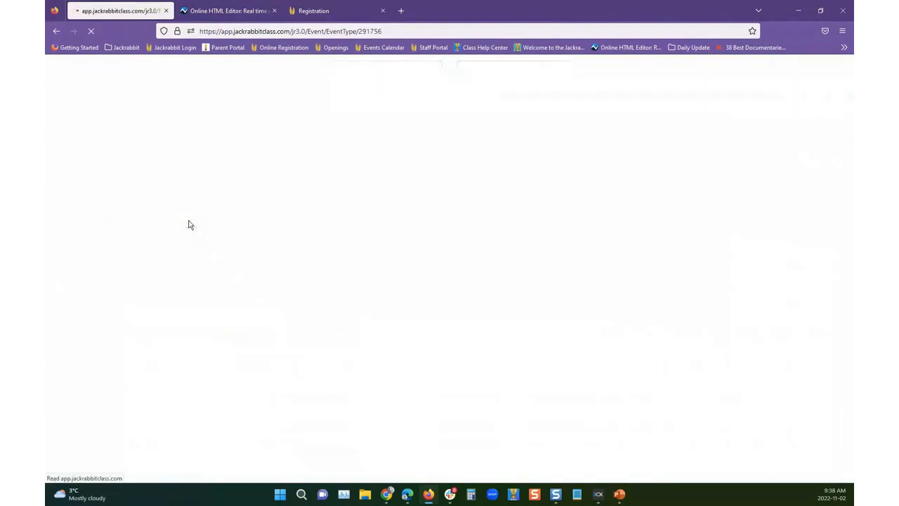
left_click(70, 173)
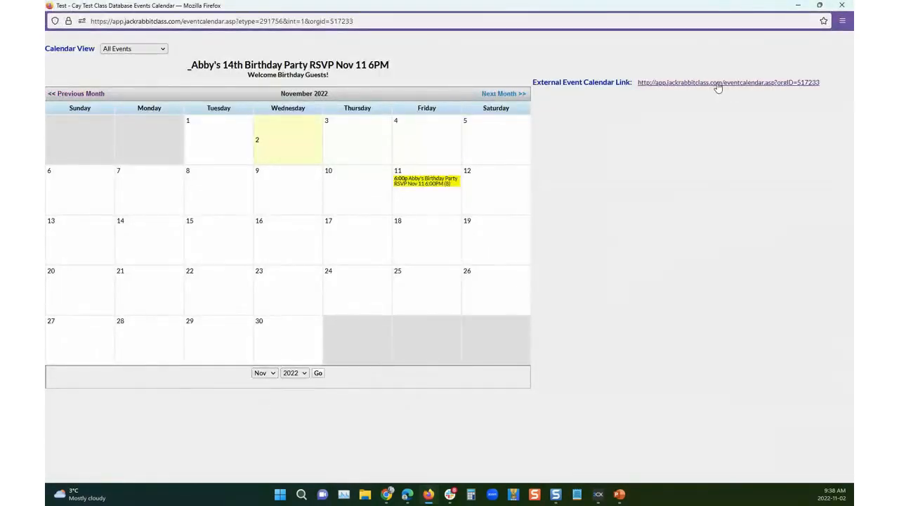
left_click(715, 82)
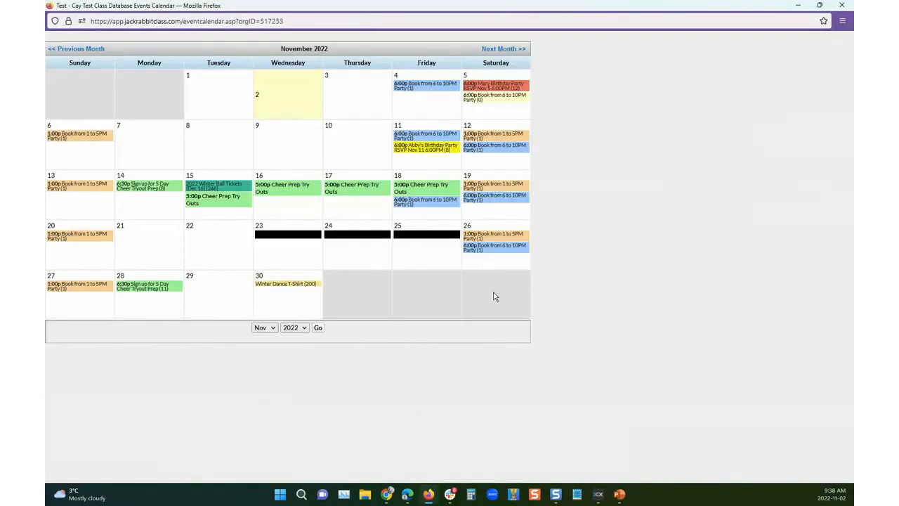
Open the November 11 birthday RSVP registration form from the calendar, highlight its URL without the PortalSession part, and close the pop-up windows
left_click(420, 150)
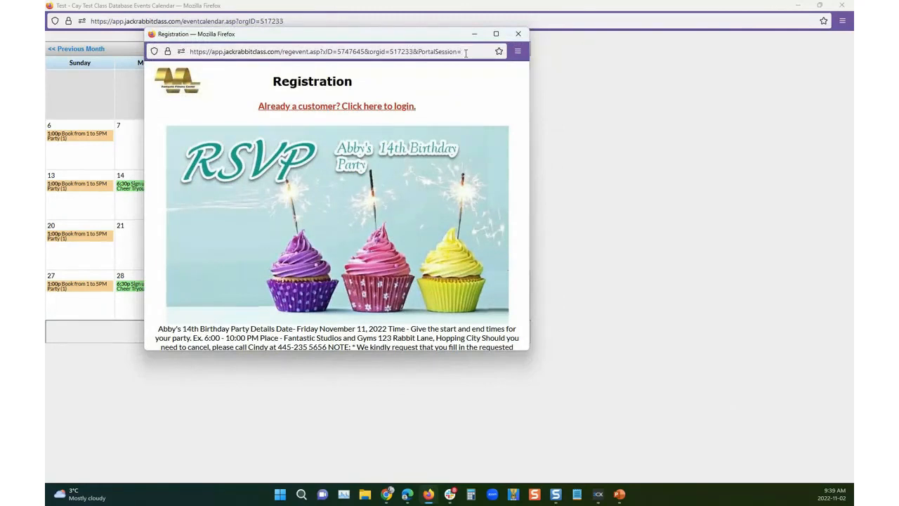
left_click_drag(461, 51, 175, 43)
left_click(414, 51)
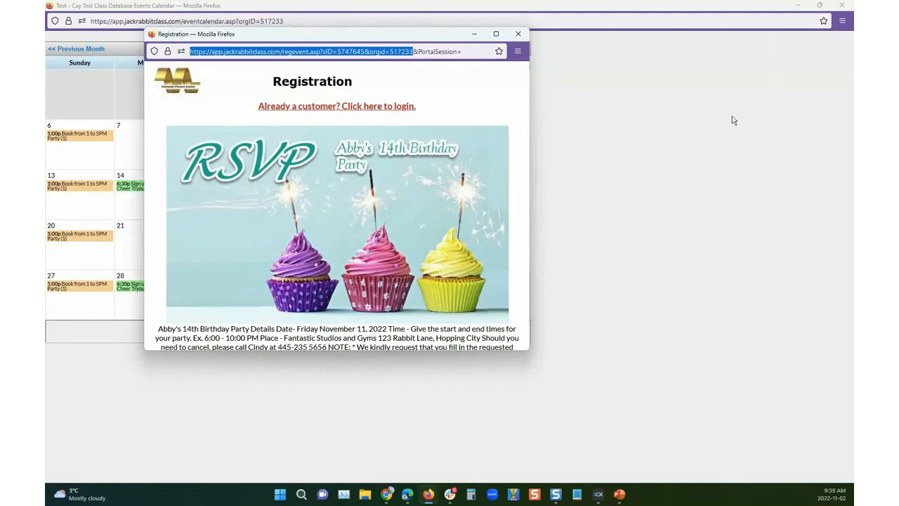
left_click(776, 128)
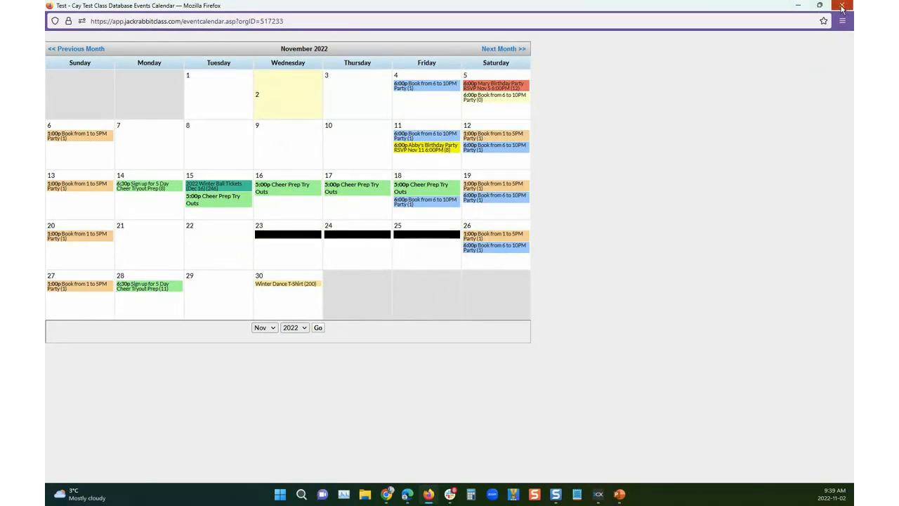
left_click(800, 9)
left_click(517, 33)
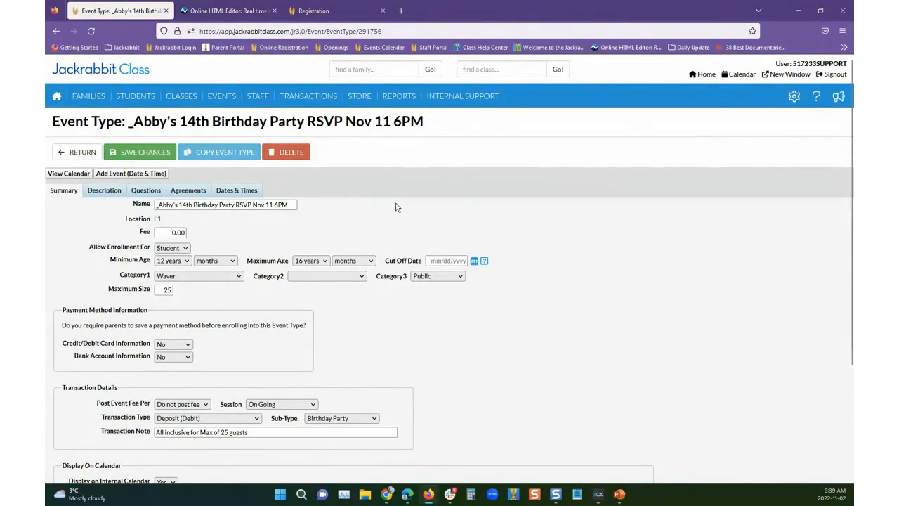
Start a new email to families and insert the Balloons.jpg image into the message
mouse_move(86, 101)
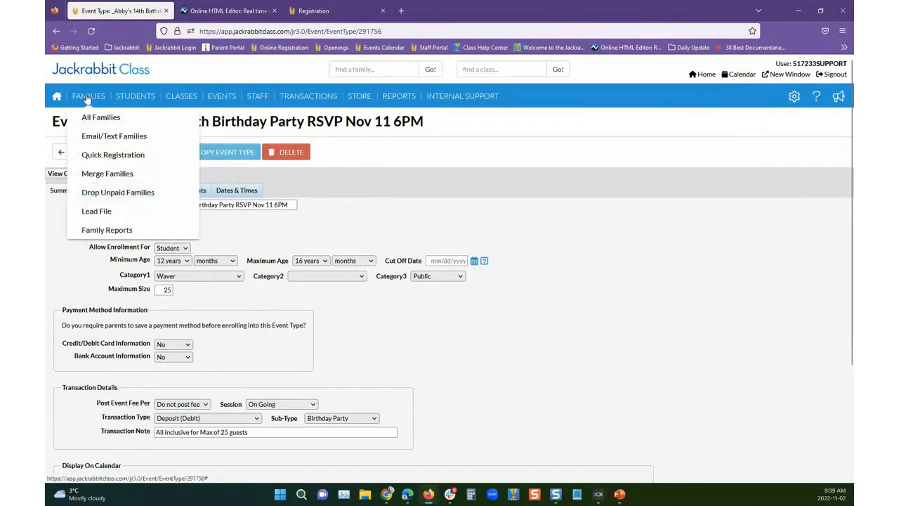
left_click(90, 138)
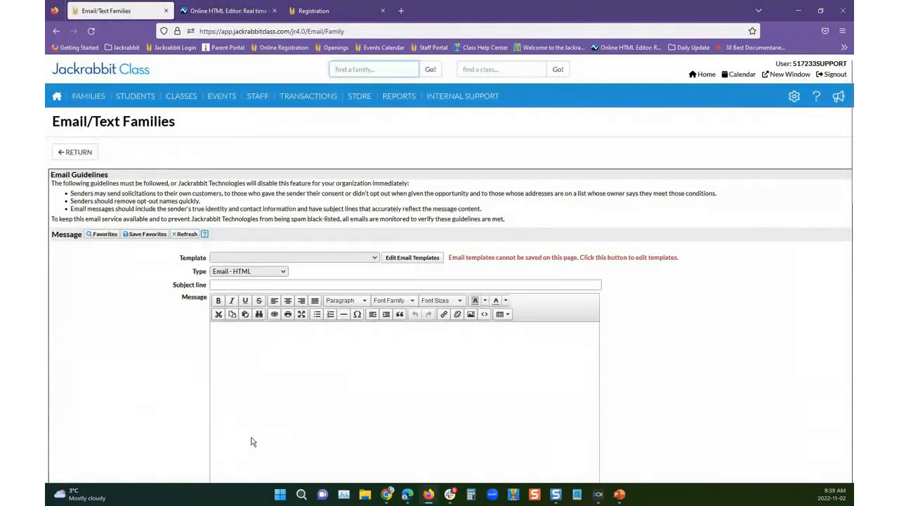
scroll(252, 441, "down", 5)
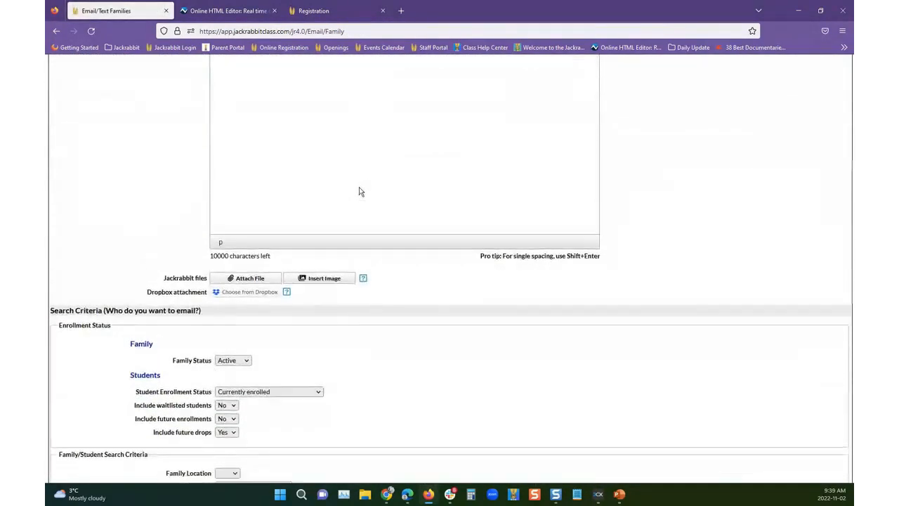
scroll(359, 192, "up", 2)
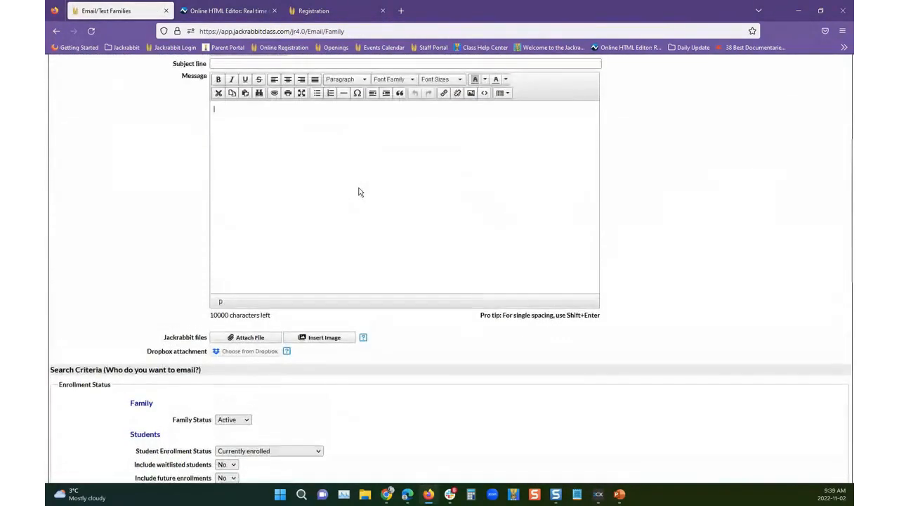
left_click(324, 342)
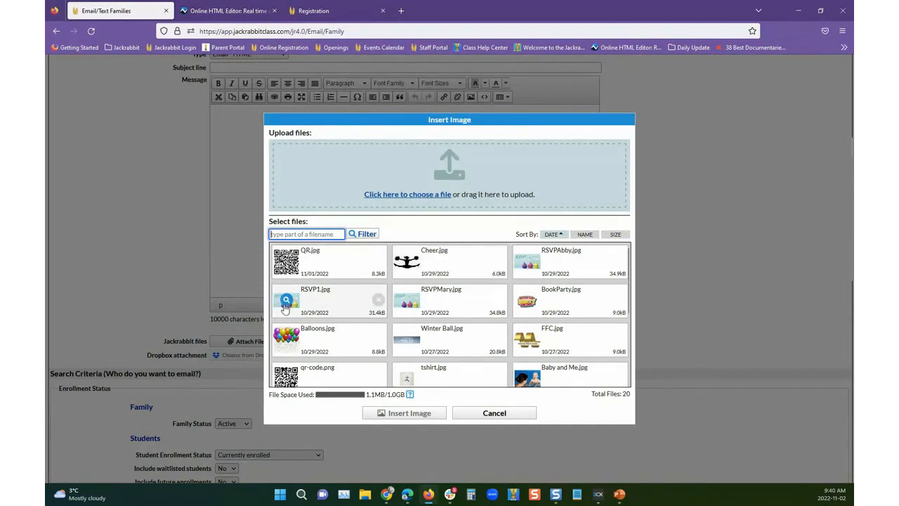
left_click(284, 351)
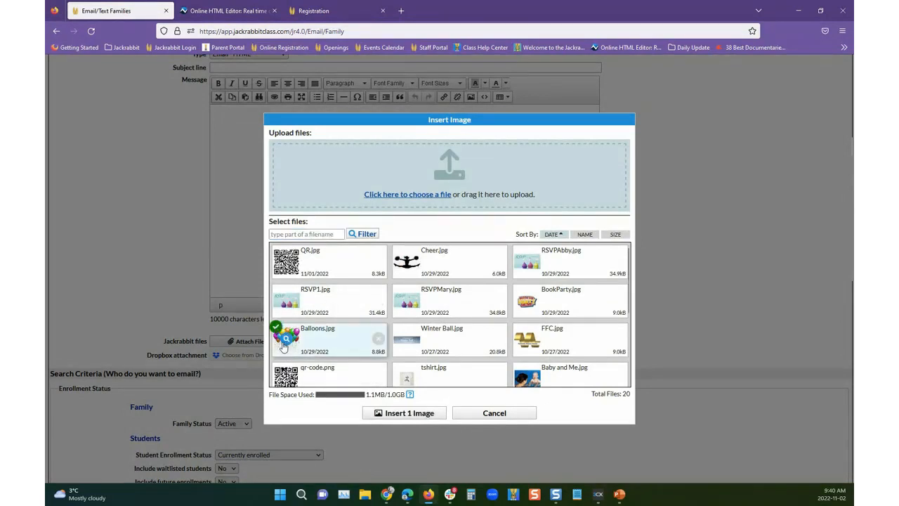
left_click(426, 414)
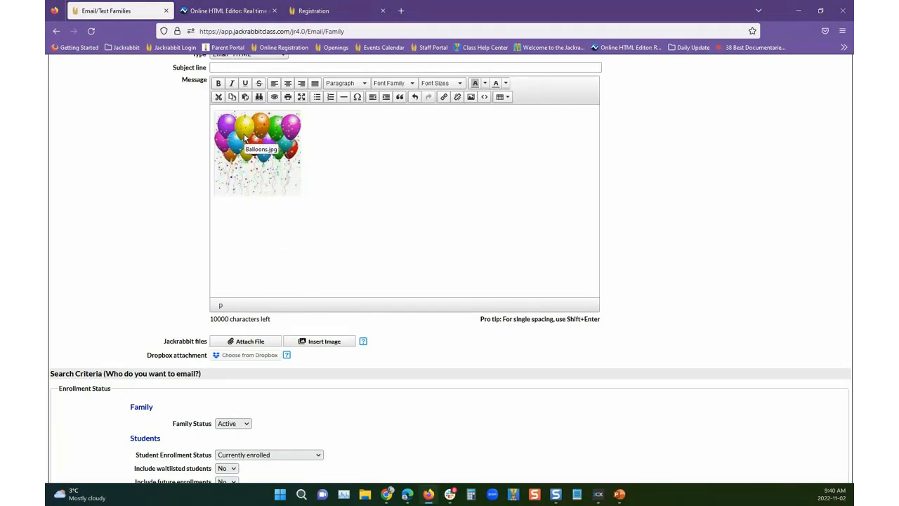
Open the Balloons.jpg image URL from the message's source code, and return to the email page without recovering the draft
left_click(484, 98)
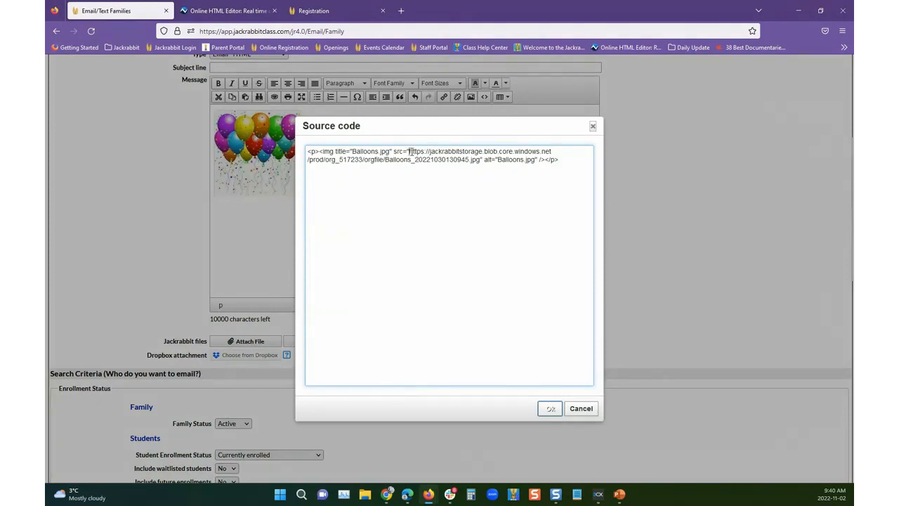
left_click_drag(422, 151, 481, 164)
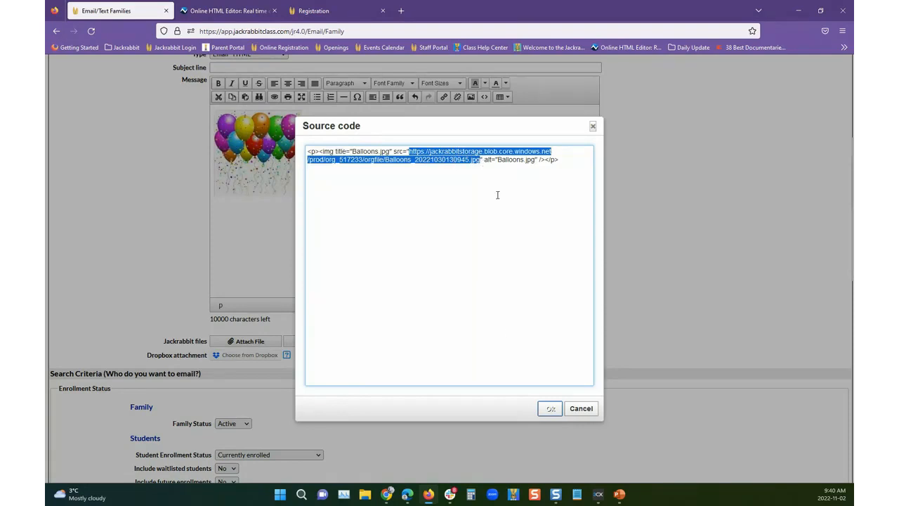
right_click(462, 159)
left_click(484, 169)
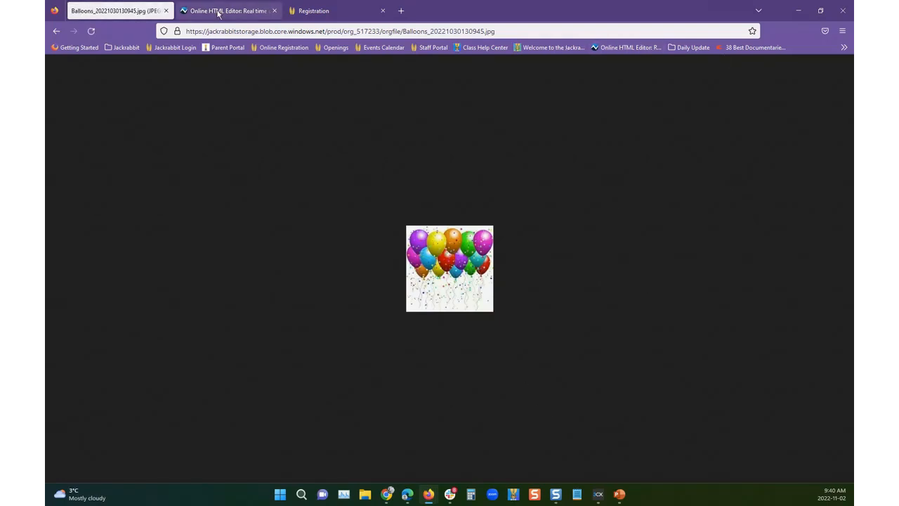
left_click(56, 31)
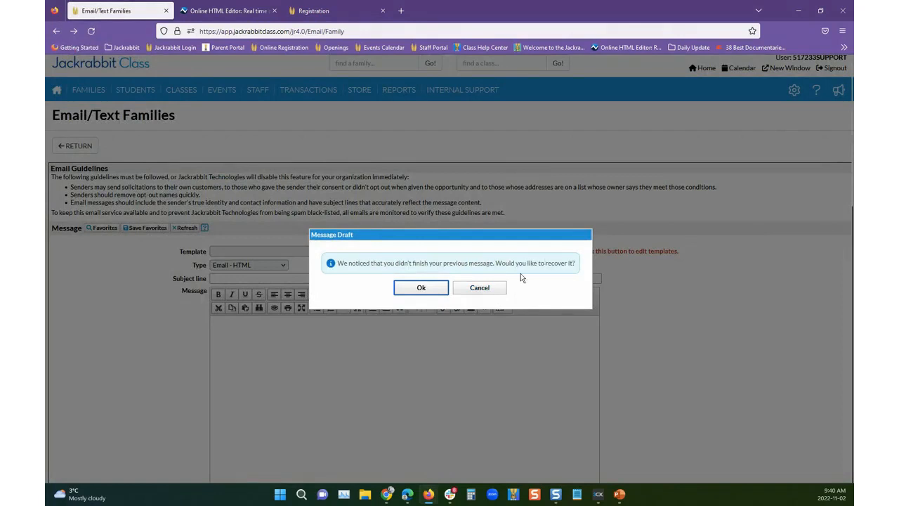
left_click(478, 288)
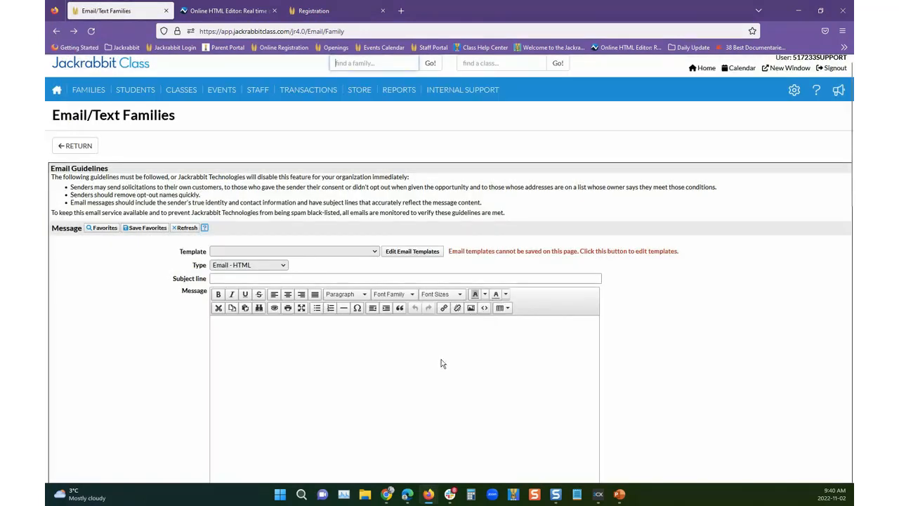
Open the xOpen Gym Registration (P) event type from the event types list and highlight the Online Reg Form Graphic URL label
mouse_move(221, 90)
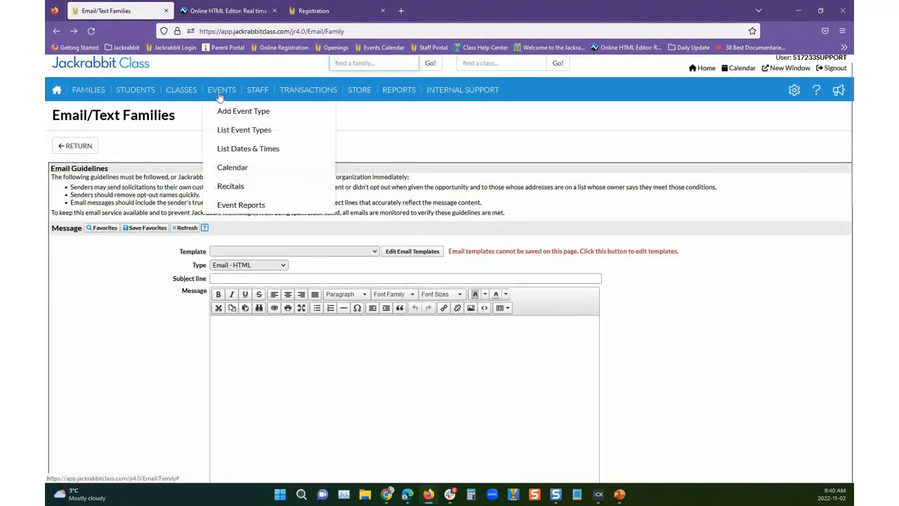
left_click(239, 135)
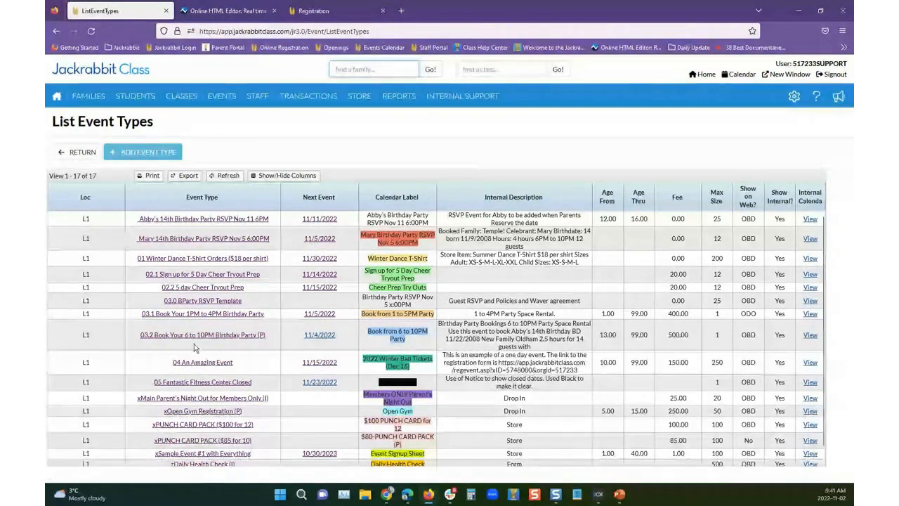
left_click(206, 411)
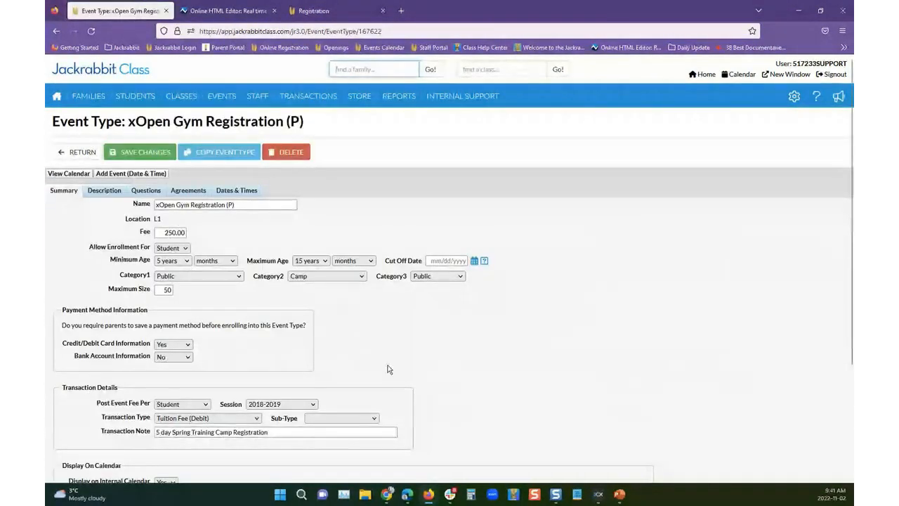
scroll(387, 367, "down", 3)
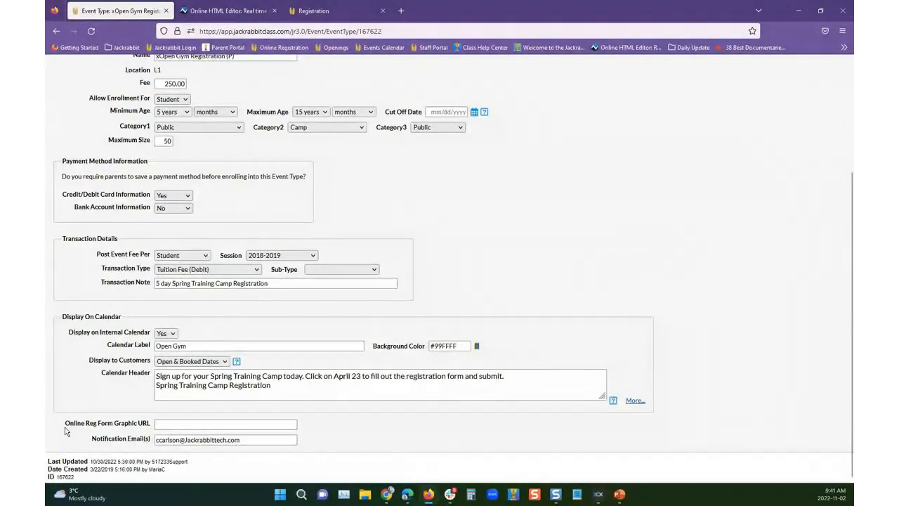
left_click_drag(65, 422, 156, 427)
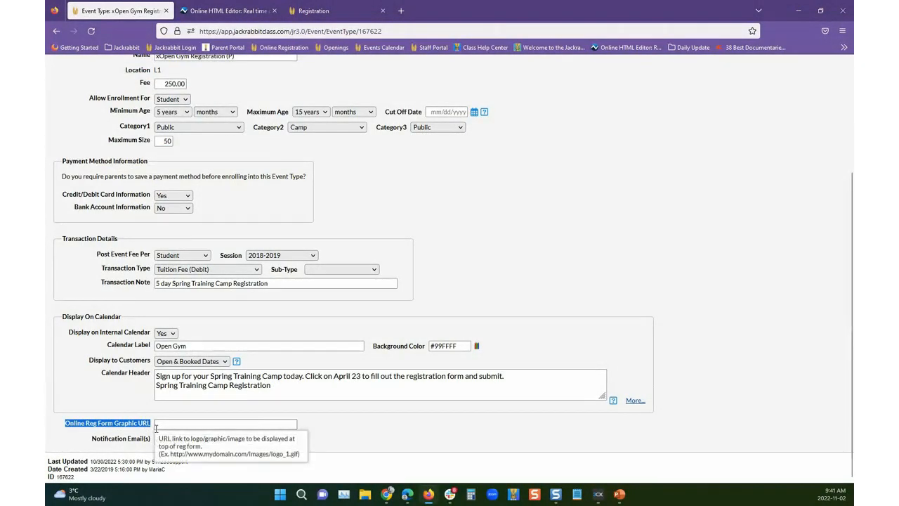
left_click(391, 433)
scroll(396, 415, "up", 3)
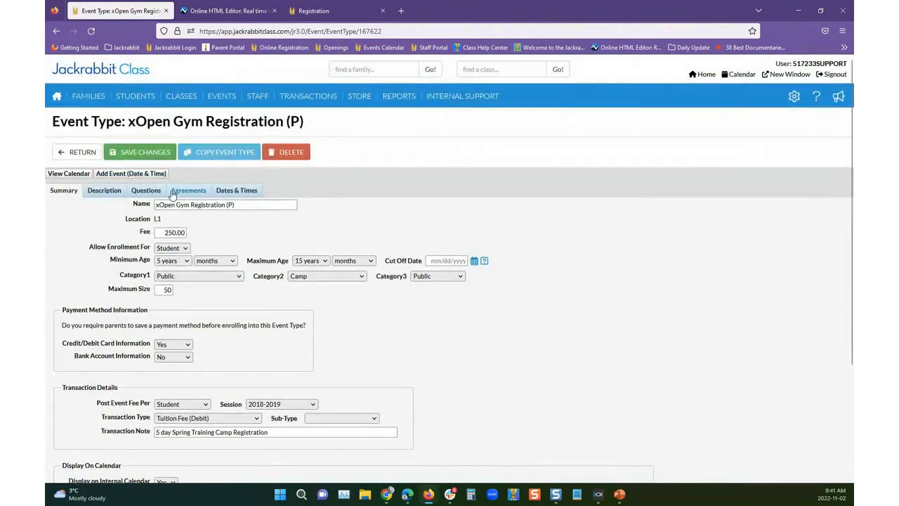
Review the scheduled dates of xOpen Gym Registration (P) and follow the External Event Calendar Link from its calendar, closing the pop-up window
left_click(237, 191)
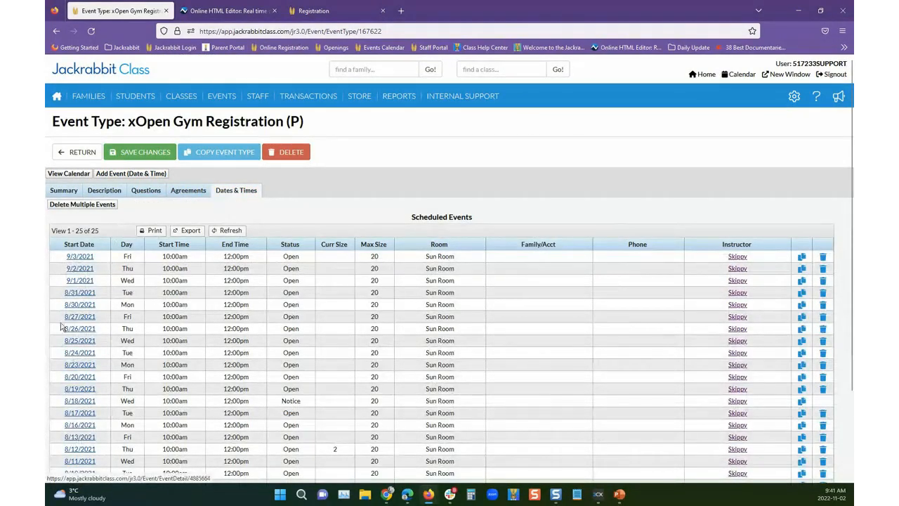
scroll(73, 434, "down", 2)
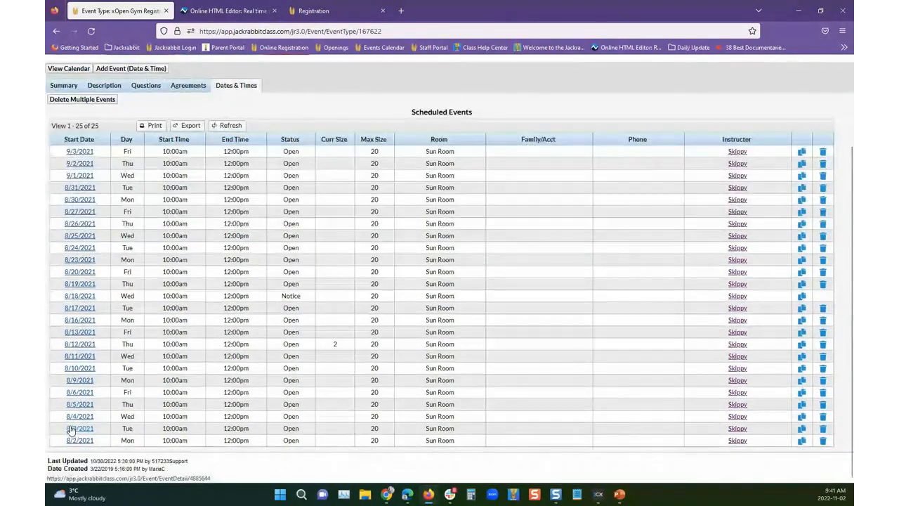
scroll(70, 316, "up", 2)
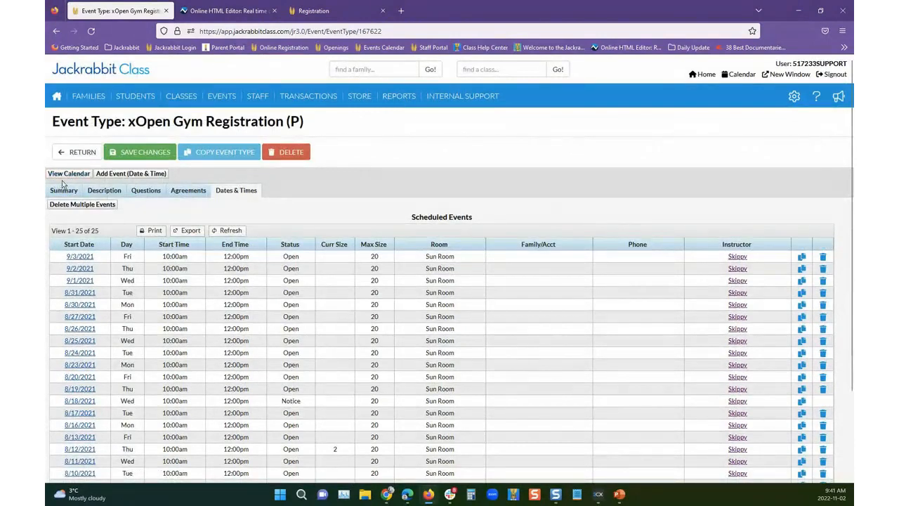
left_click(71, 179)
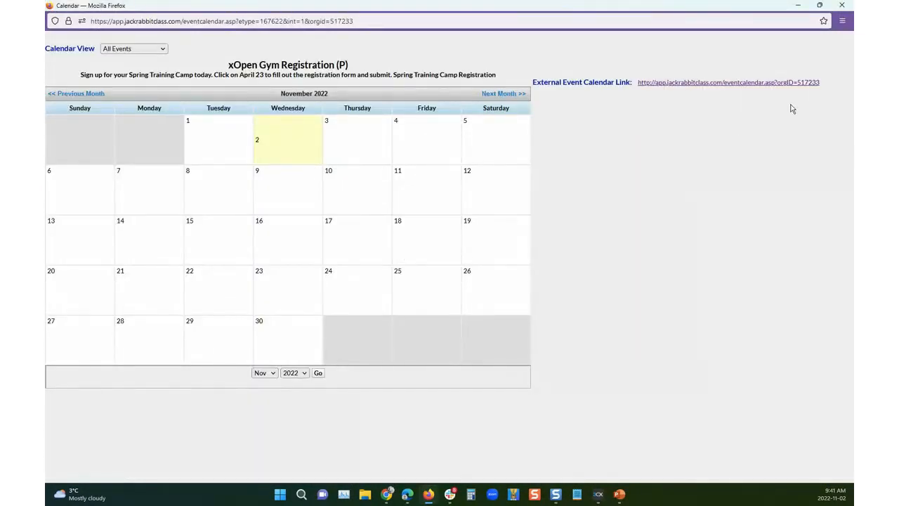
left_click(779, 84)
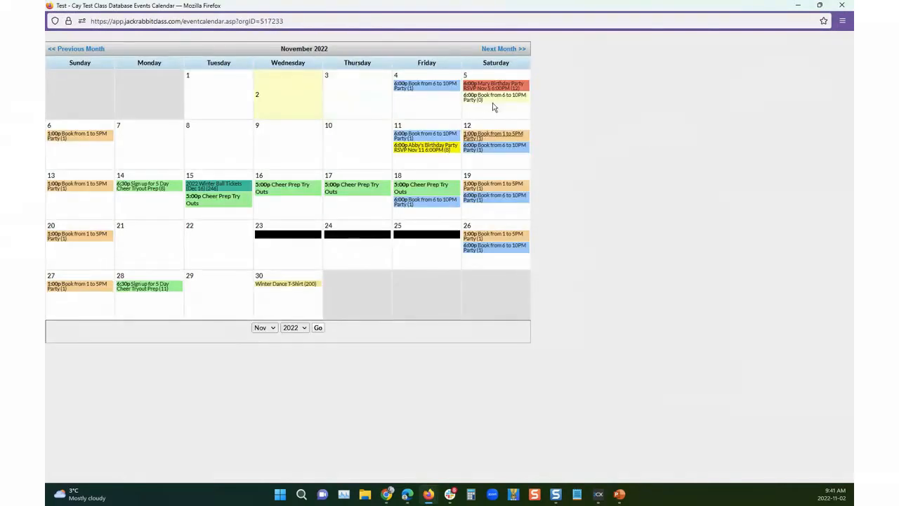
left_click(842, 5)
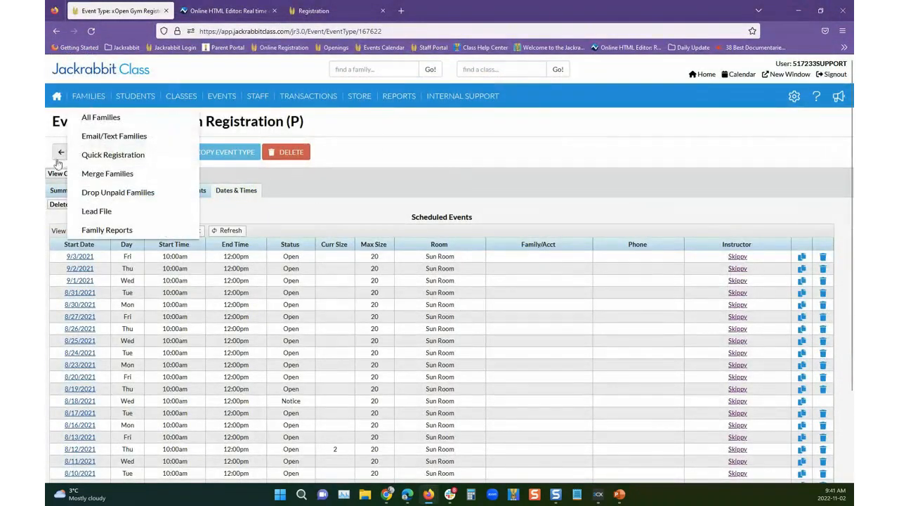
Reopen the xOpen Gym Registration (P) event type and paste the copied iframe code into the Online Reg Form Graphic URL field
left_click(62, 152)
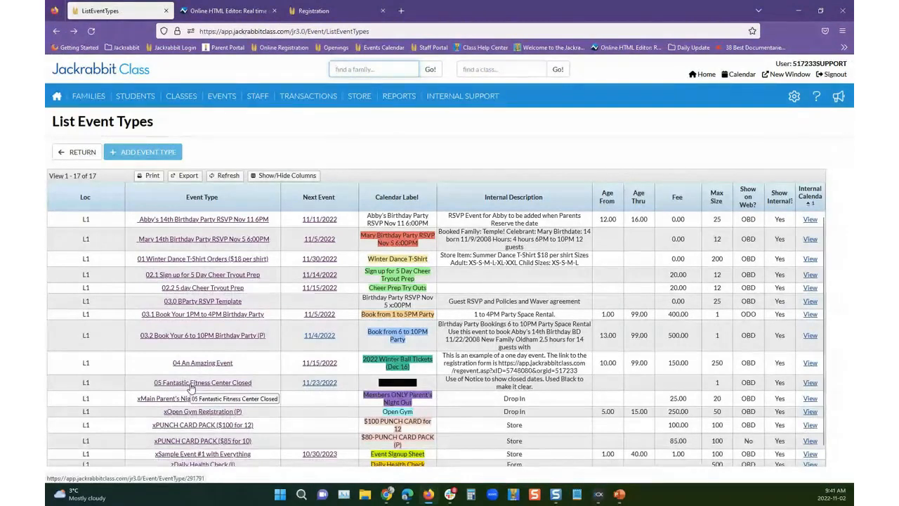
left_click(190, 412)
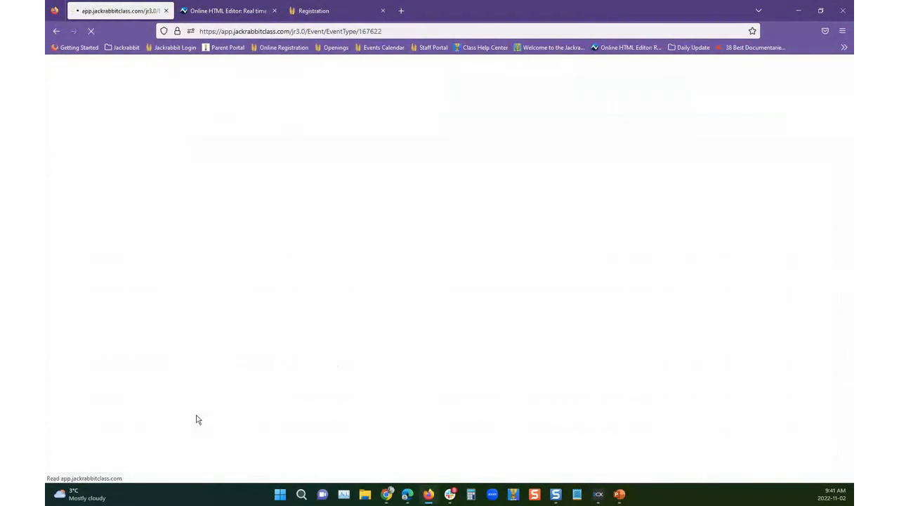
scroll(315, 458, "down", 2)
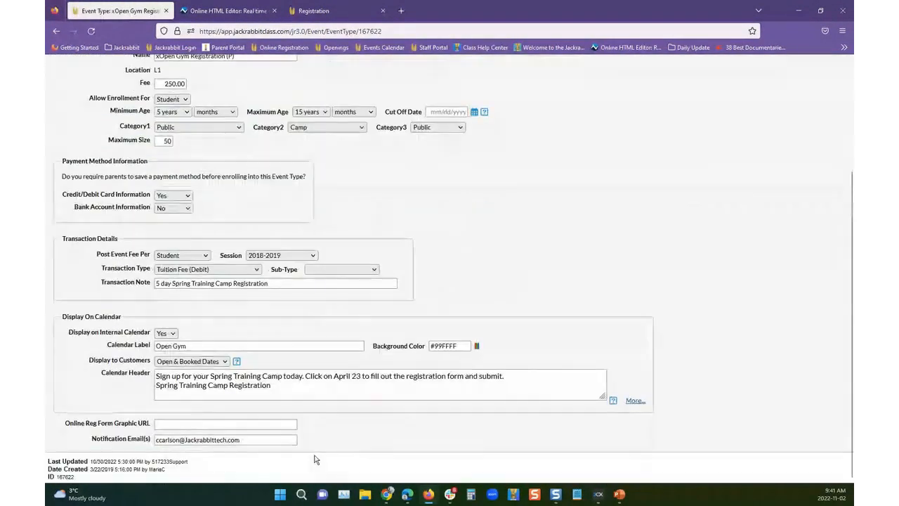
left_click(188, 423)
right_click(188, 423)
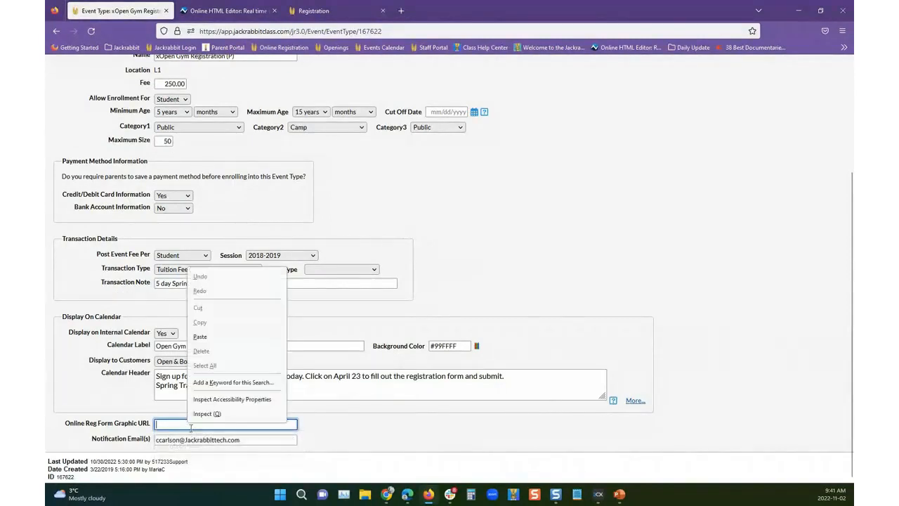
left_click(200, 337)
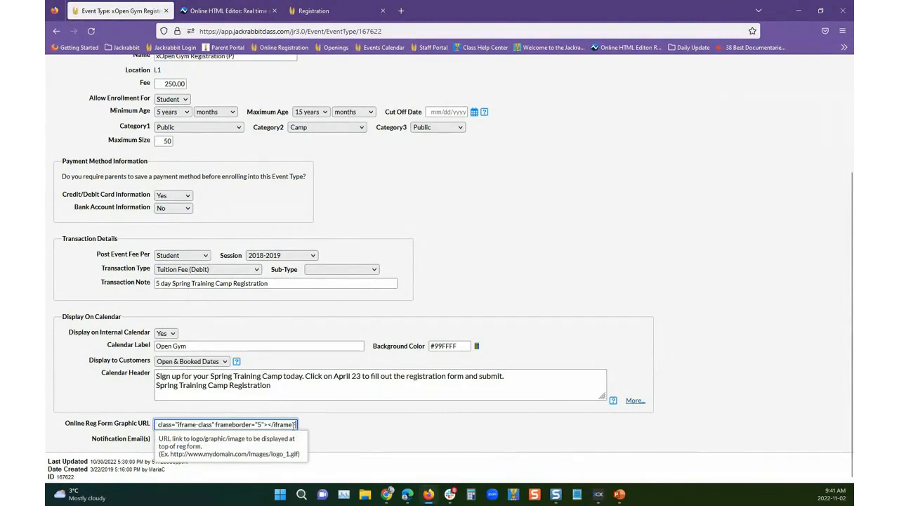
Save the changes to xOpen Gym Registration (P) and return to the list of event types
scroll(226, 178, "up", 3)
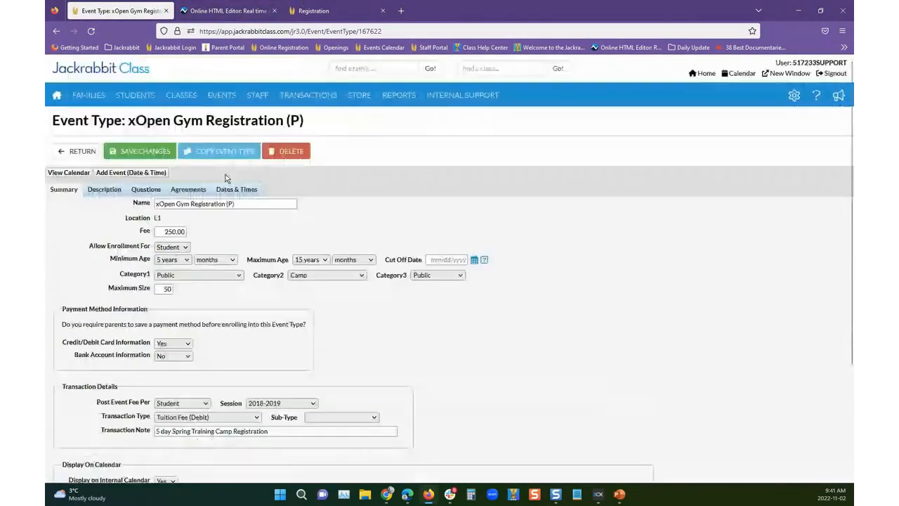
mouse_move(81, 102)
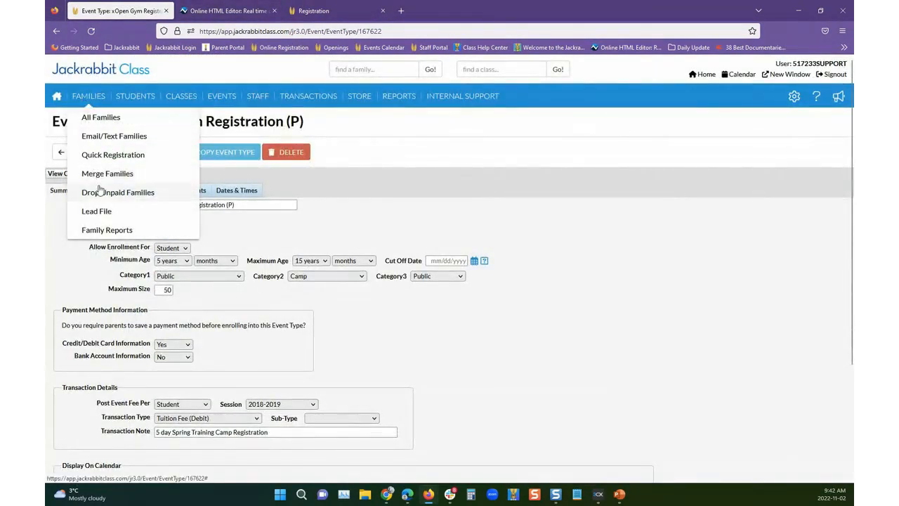
left_click(114, 136)
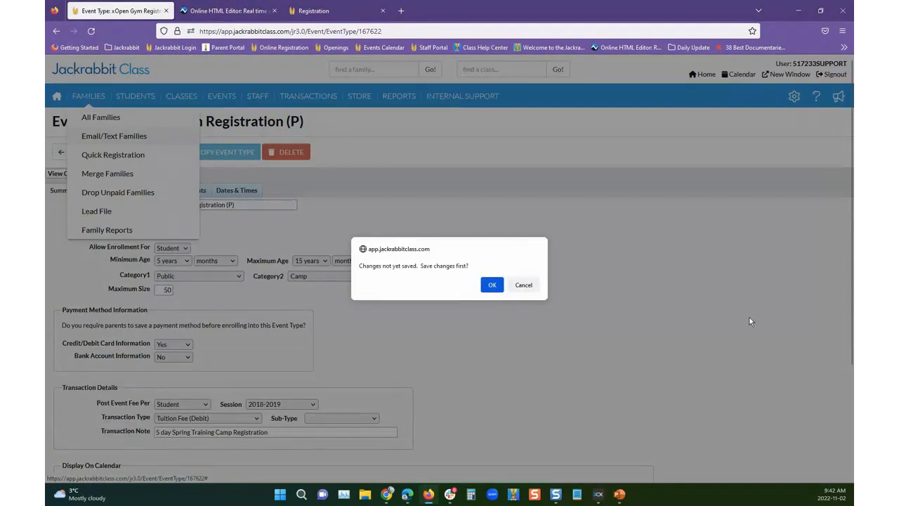
left_click(491, 285)
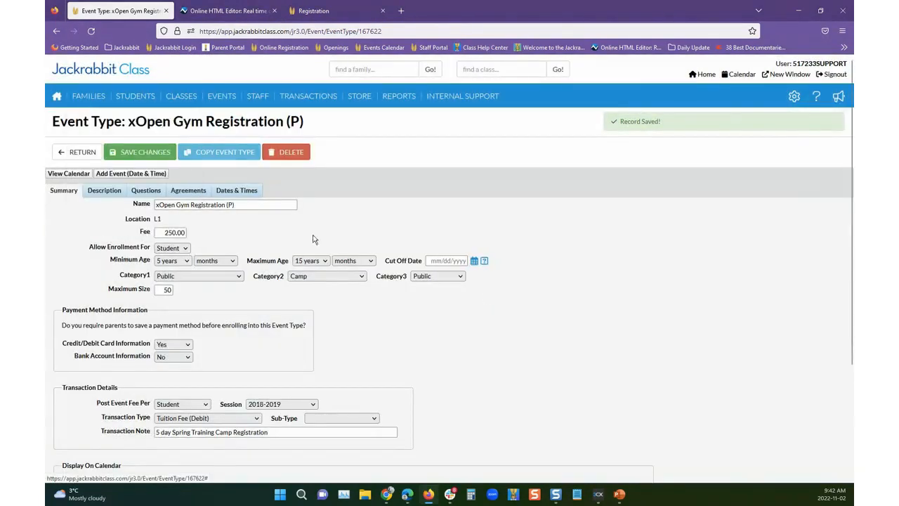
left_click(80, 153)
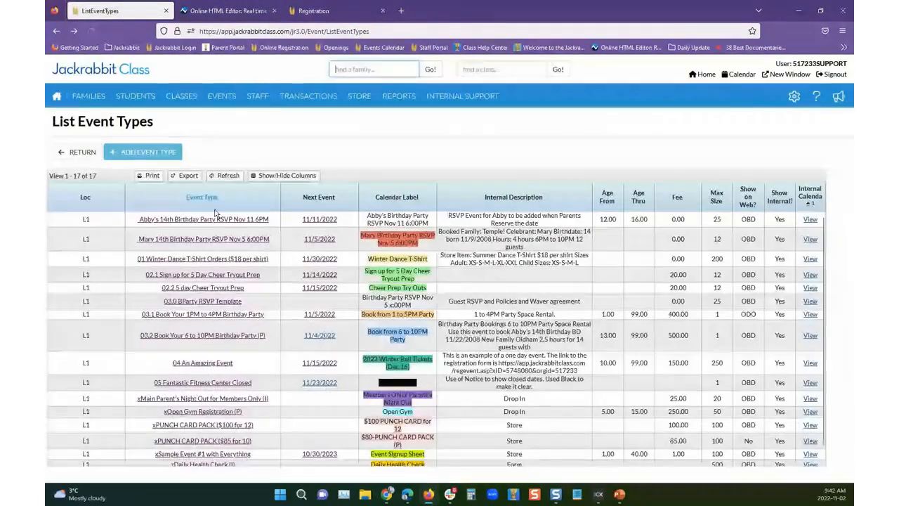
Start an Email/Text Families message, preview the stored image Balloons.jpg, and insert it into the message body
mouse_move(88, 95)
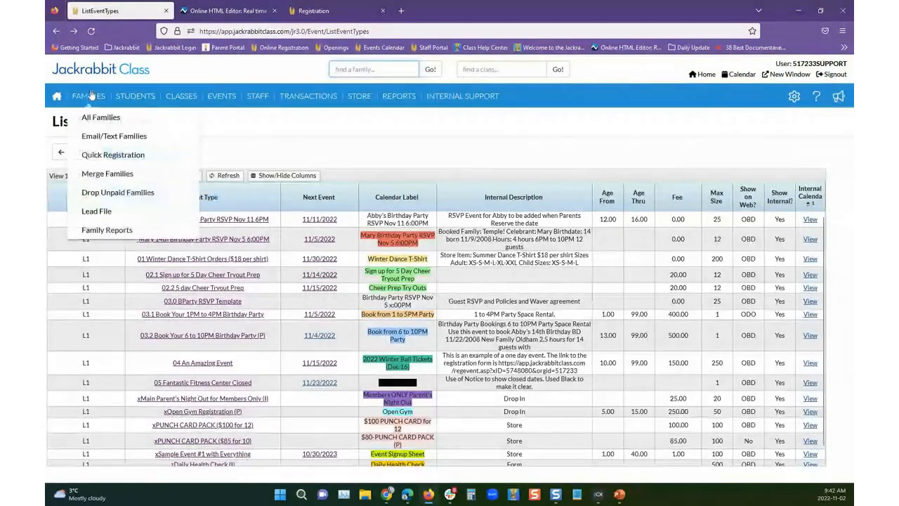
left_click(98, 139)
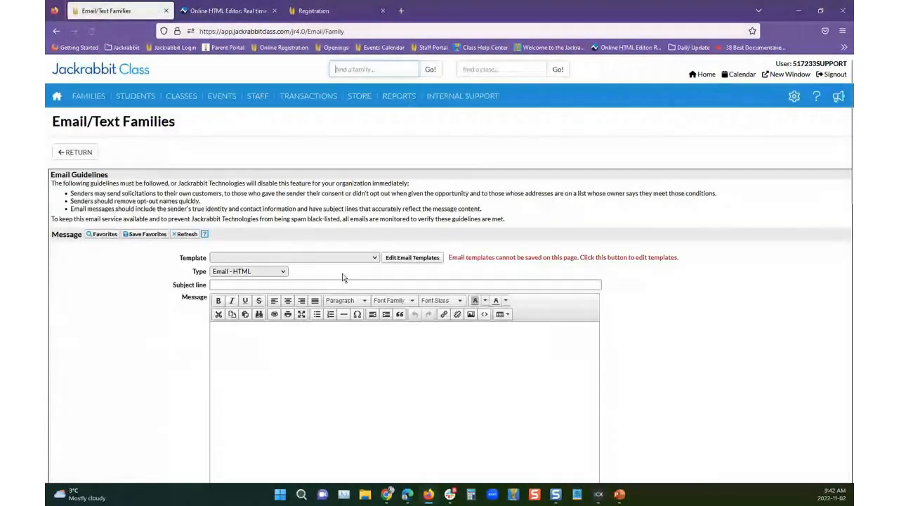
left_click(343, 366)
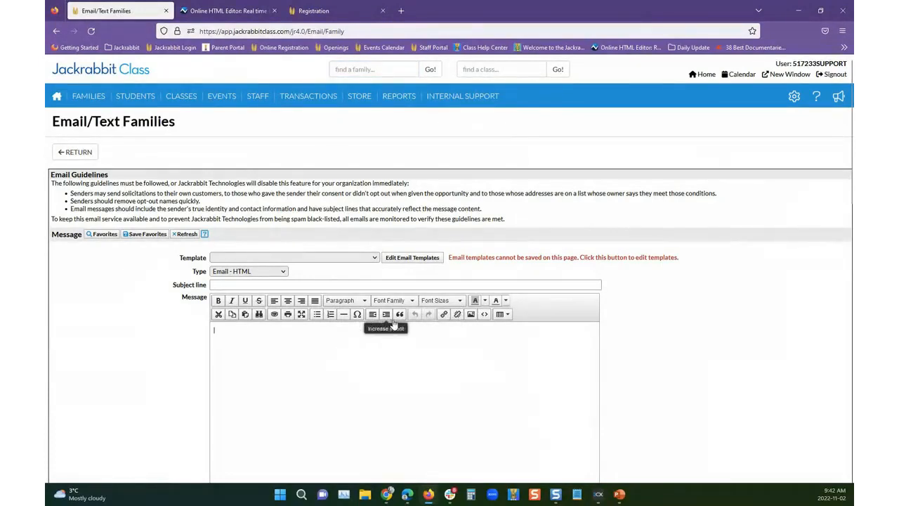
scroll(377, 386, "down", 3)
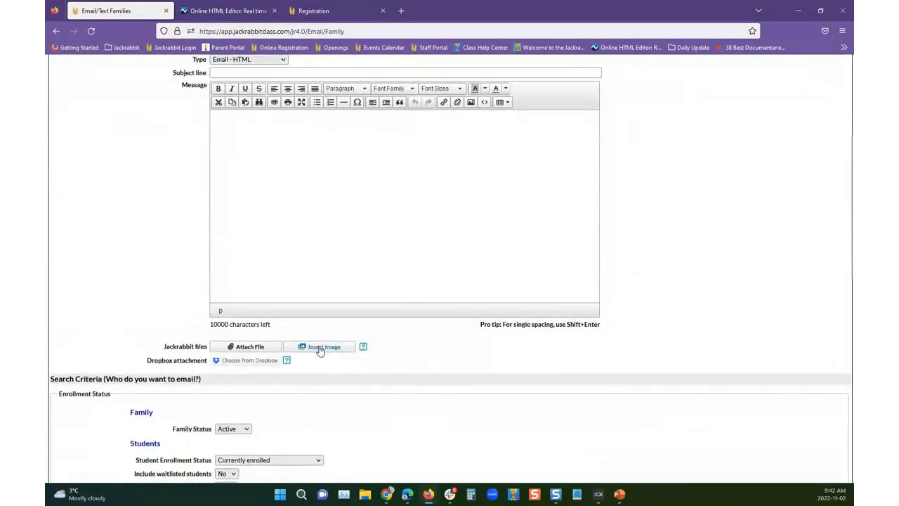
left_click(318, 349)
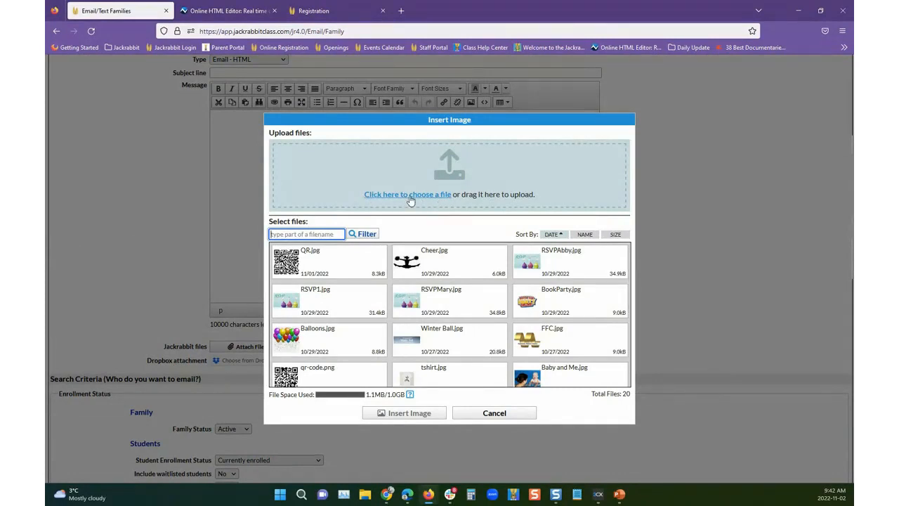
left_click(288, 342)
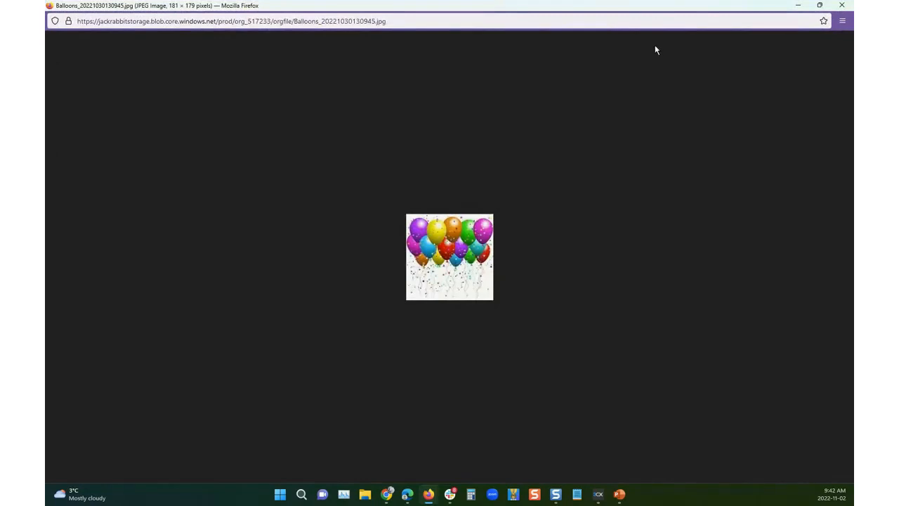
left_click(844, 6)
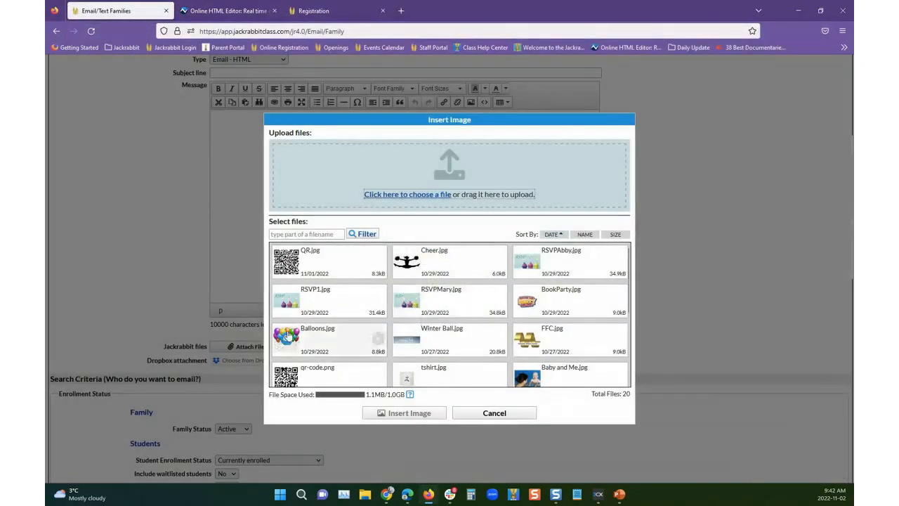
left_click(356, 344)
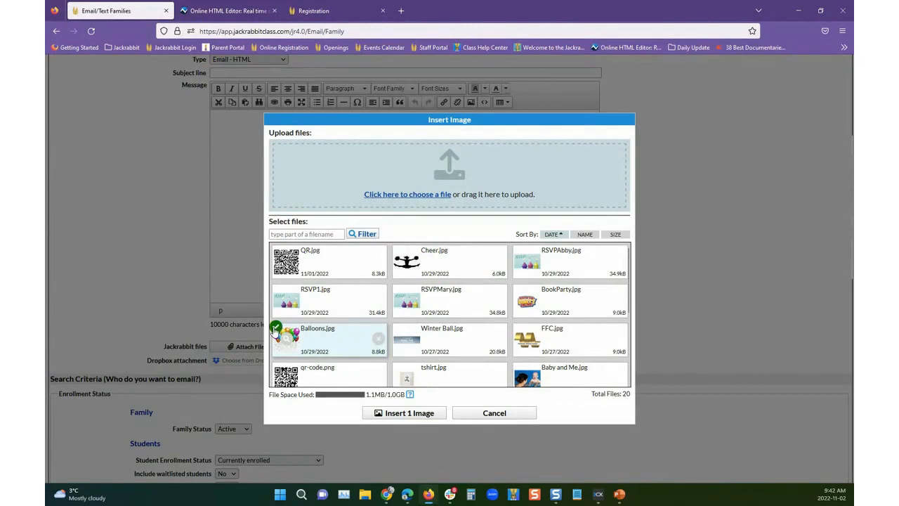
left_click(410, 413)
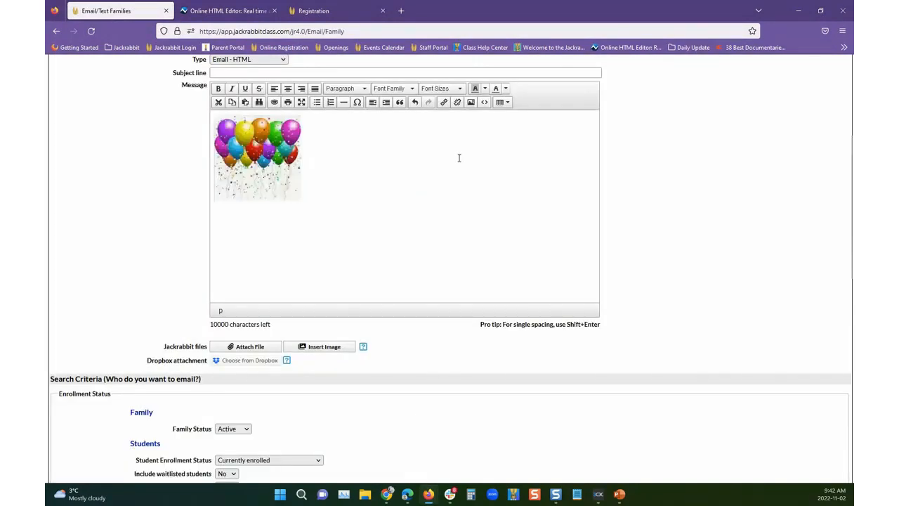
Copy the Balloons.jpg image URL from the src attribute in the message's source code and close the source view
left_click(484, 102)
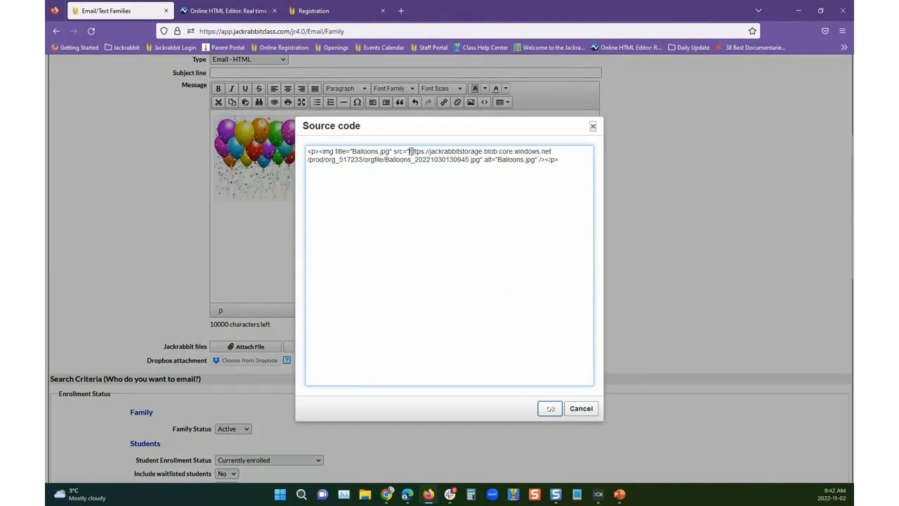
left_click_drag(410, 151, 453, 160)
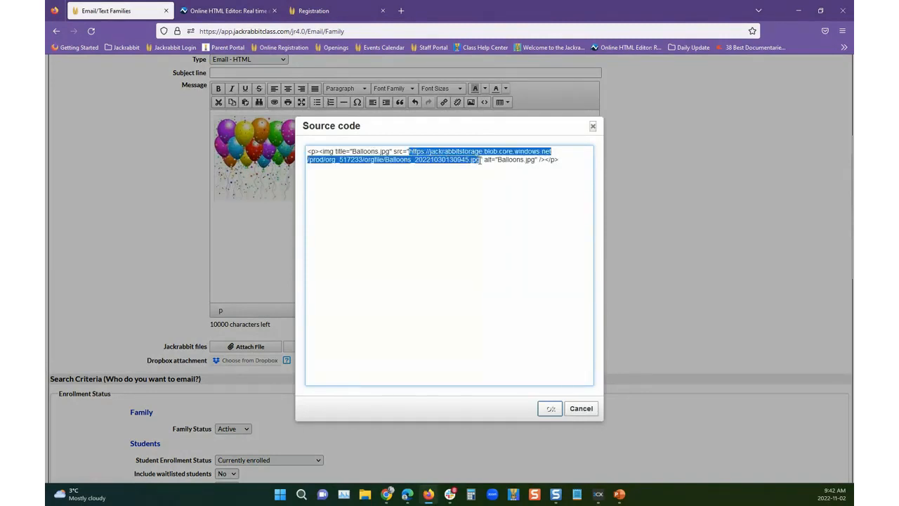
right_click(470, 160)
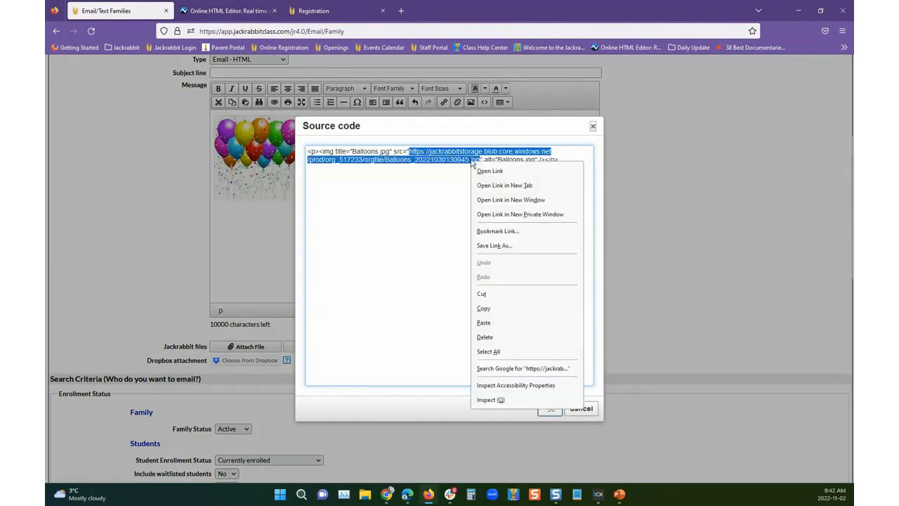
left_click(484, 308)
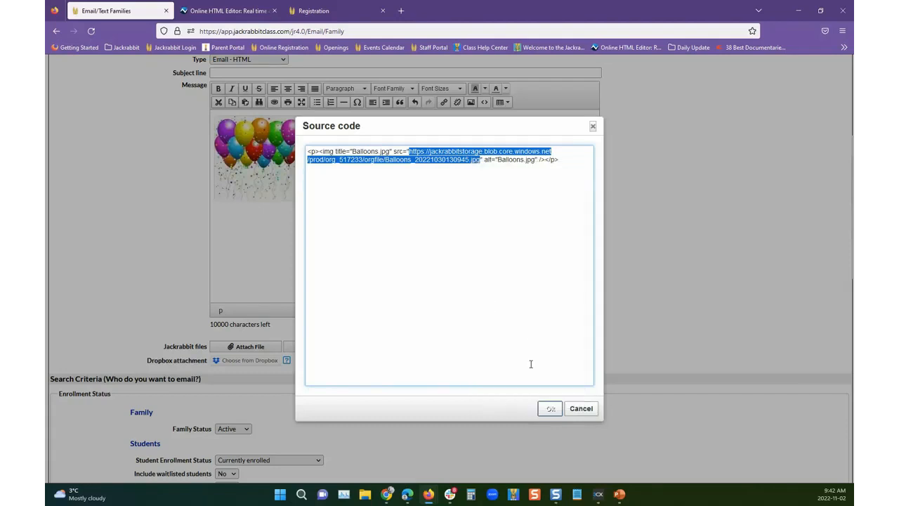
left_click(553, 410)
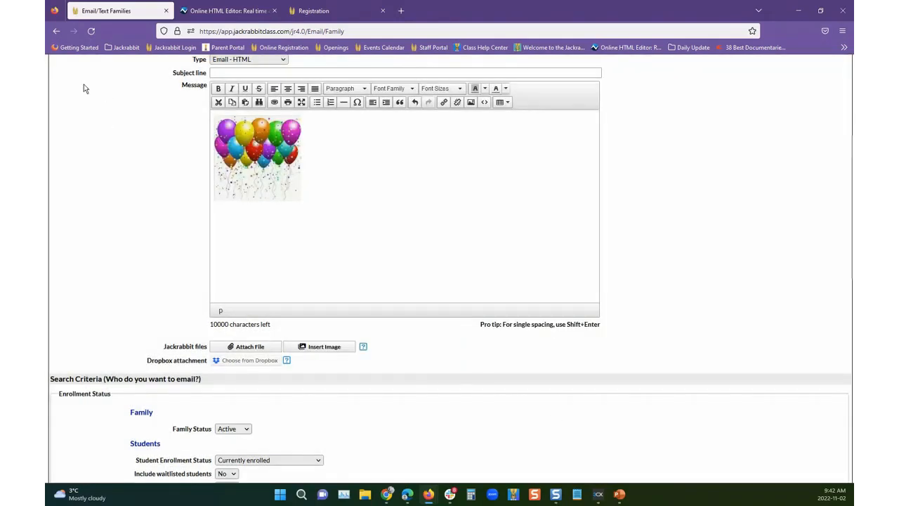
Reopen the xOpen Gym Registration (P) event type and replace its Online Reg Form Graphic URL with the copied Balloons.jpg URL
left_click(57, 32)
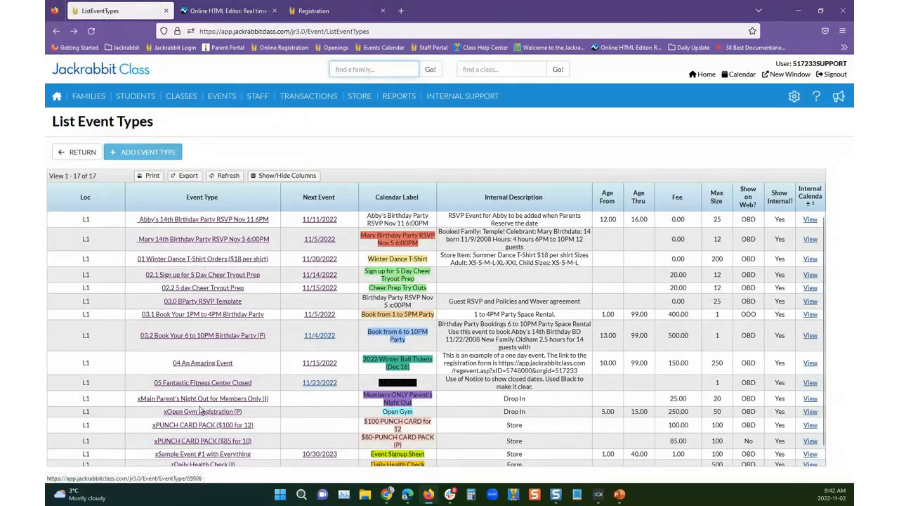
left_click(200, 413)
scroll(330, 421, "down", 3)
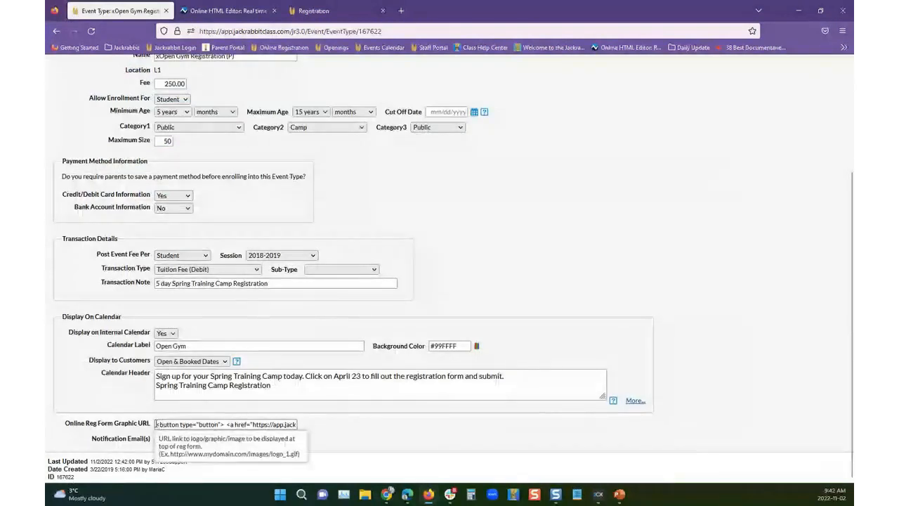
left_click_drag(158, 424, 241, 424)
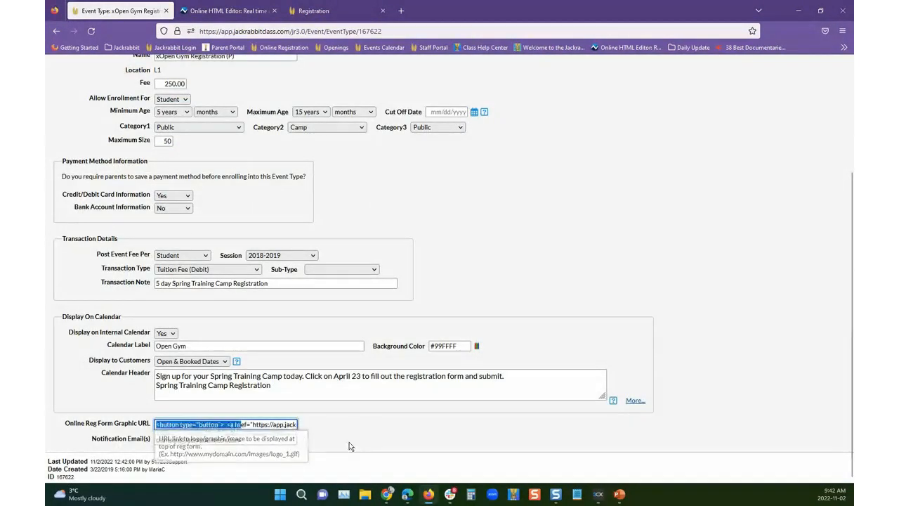
left_click_drag(302, 431, 304, 414)
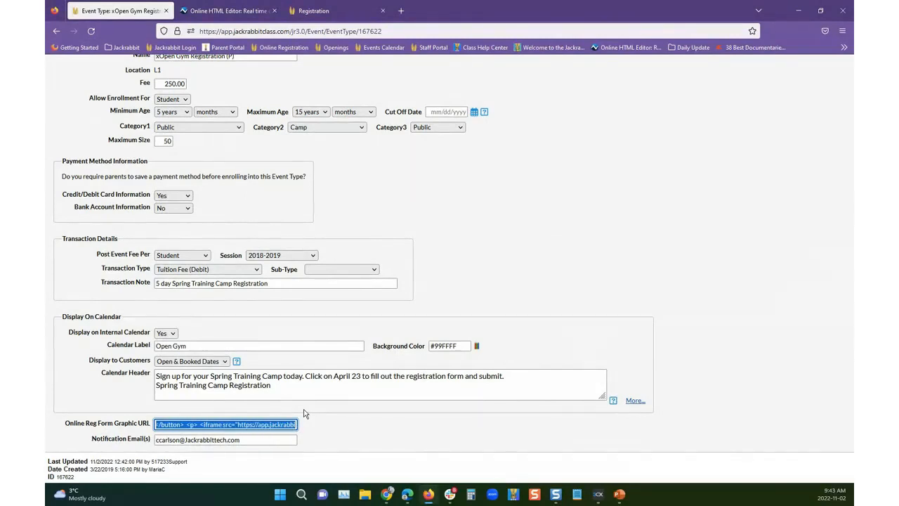
key("BackSpace")
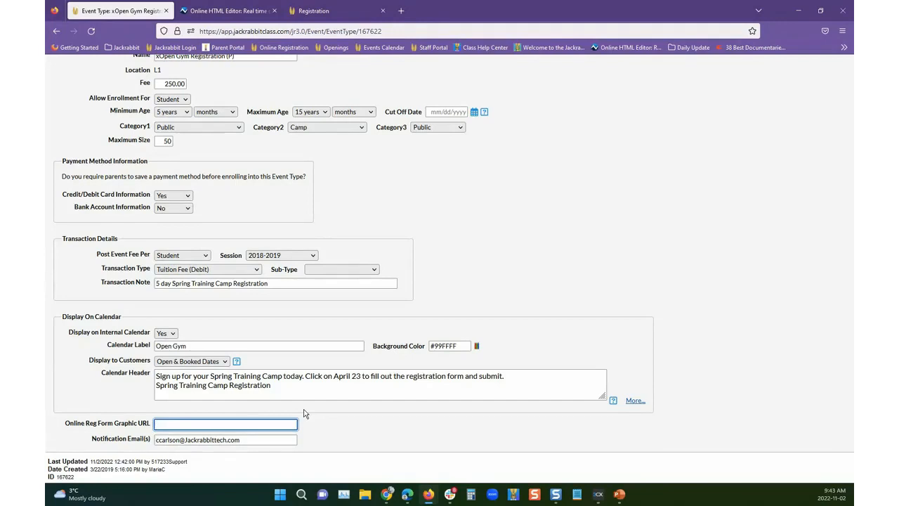
key("ctrl+v")
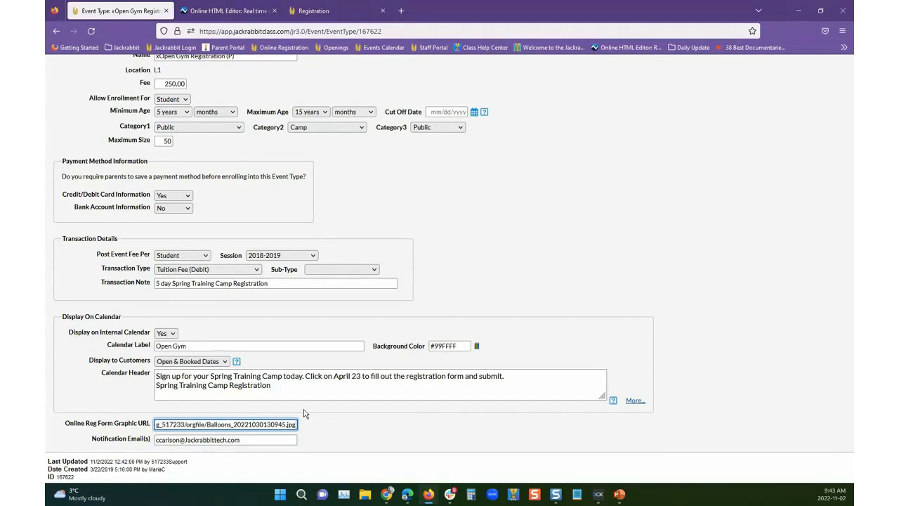
Check the pasted URL through its .jpg ending and save the changes to xOpen Gym Registration (P)
left_click(296, 425)
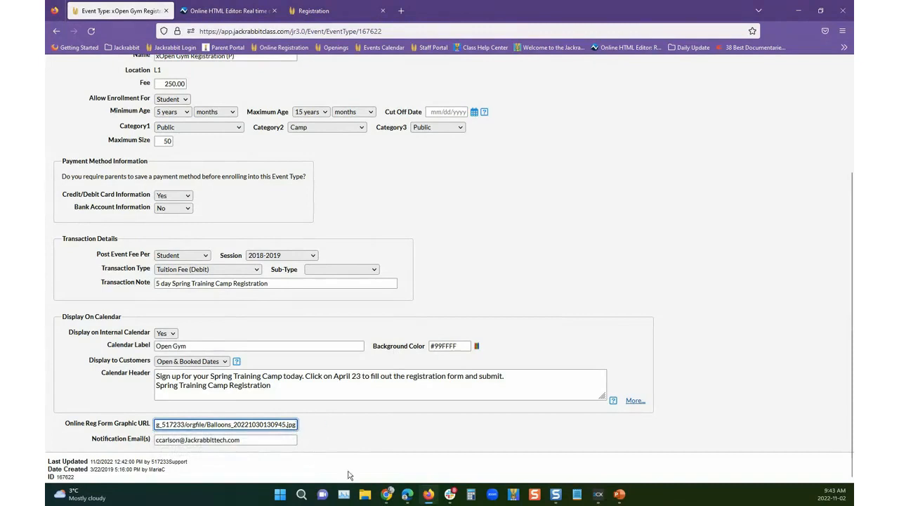
left_click_drag(294, 426, 253, 423)
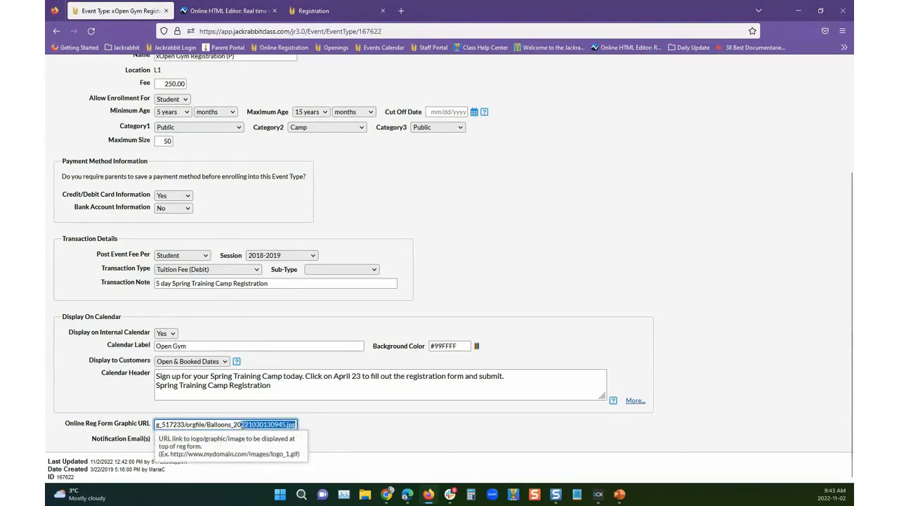
mouse_move(167, 424)
left_mouse_down()
mouse_move(156, 427)
mouse_move(174, 424)
left_mouse_up()
left_click(334, 435)
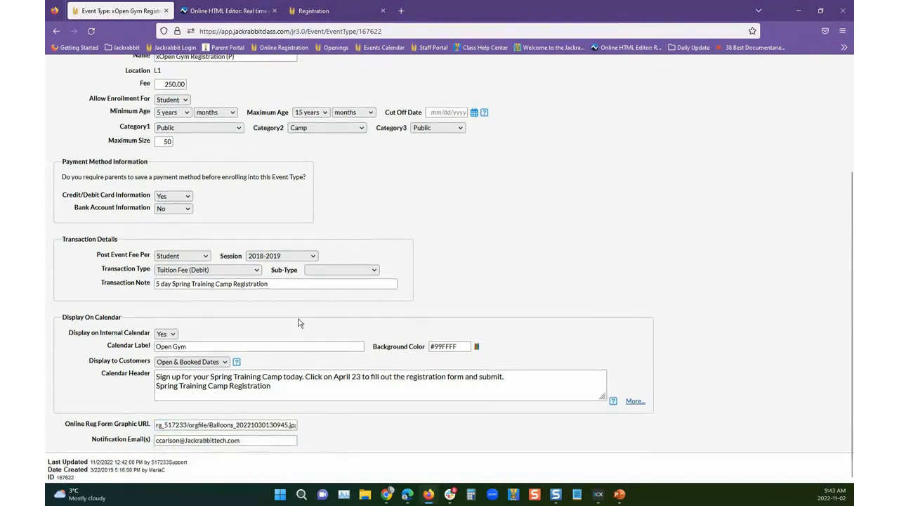
scroll(297, 264, "up", 3)
left_click(137, 151)
Add an open event date to xOpen Gym Registration (P) from 11/3/2022 through 11/3/2022, on Thursday
left_click(133, 173)
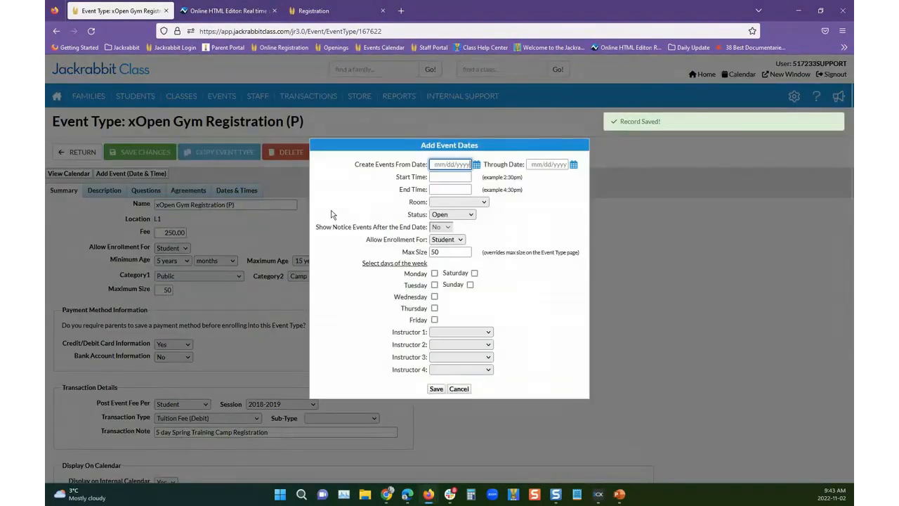
left_click(477, 164)
left_click(482, 197)
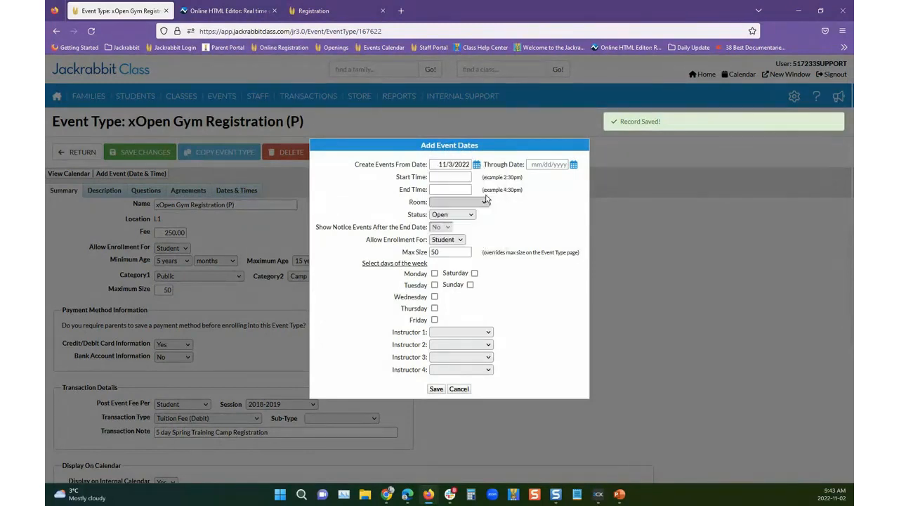
left_click(574, 165)
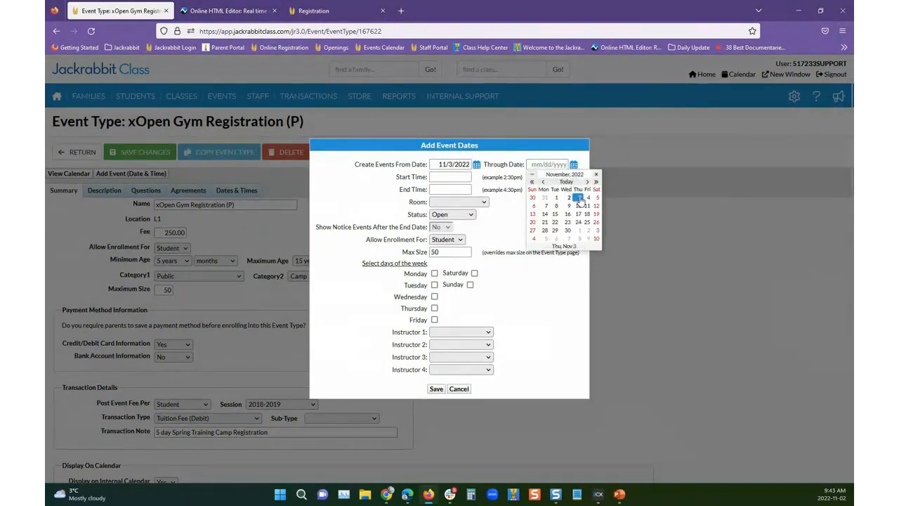
left_click(577, 197)
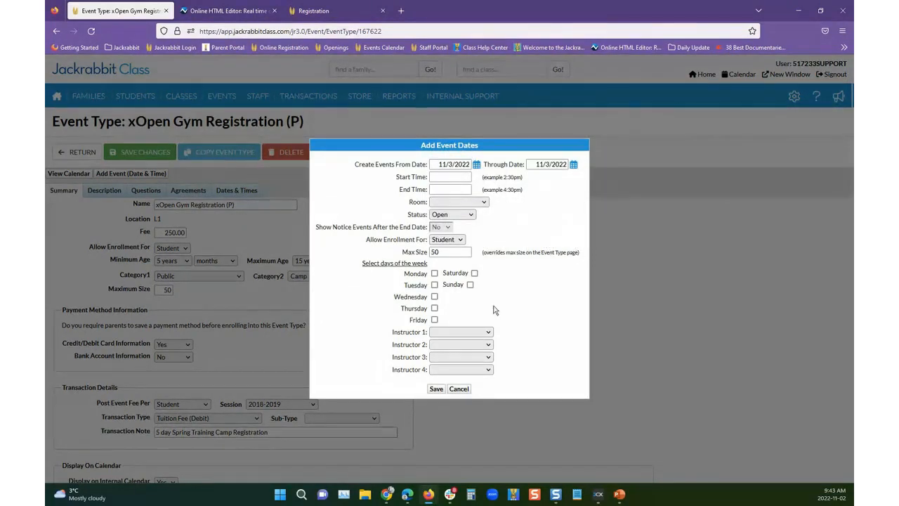
left_click(434, 308)
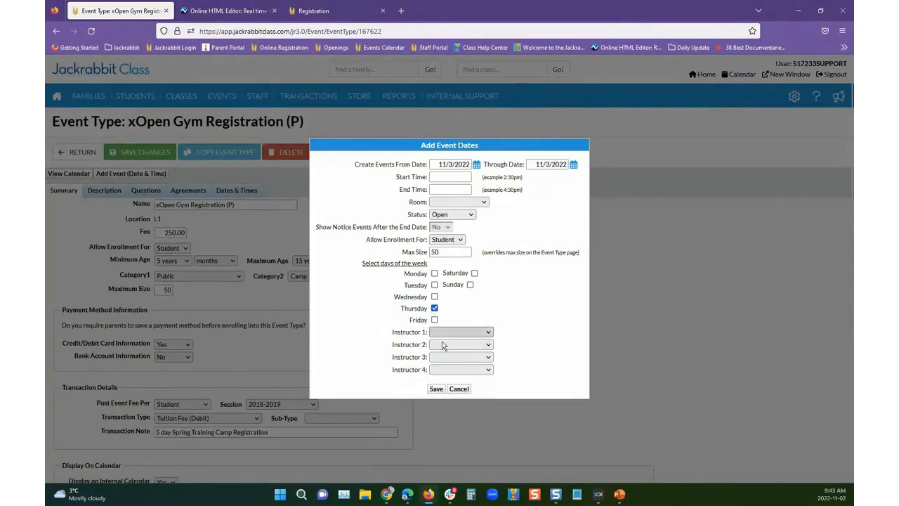
left_click(435, 390)
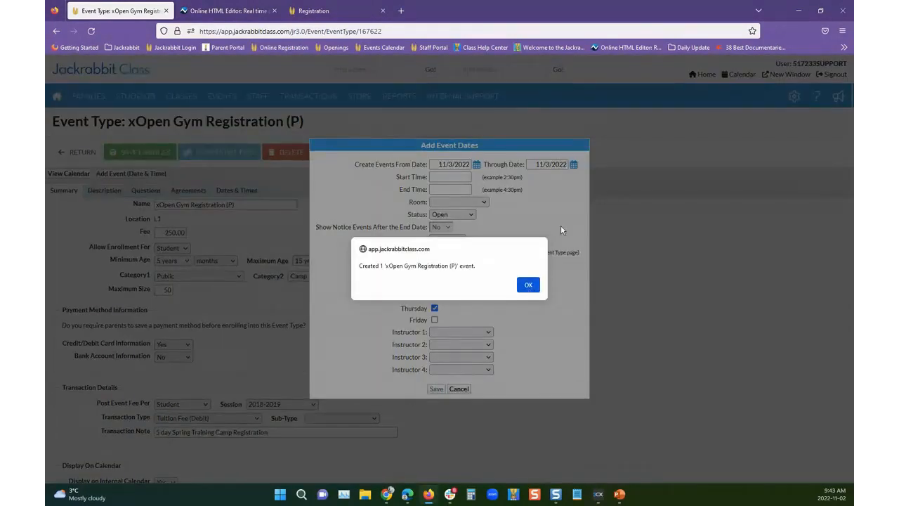
left_click(527, 283)
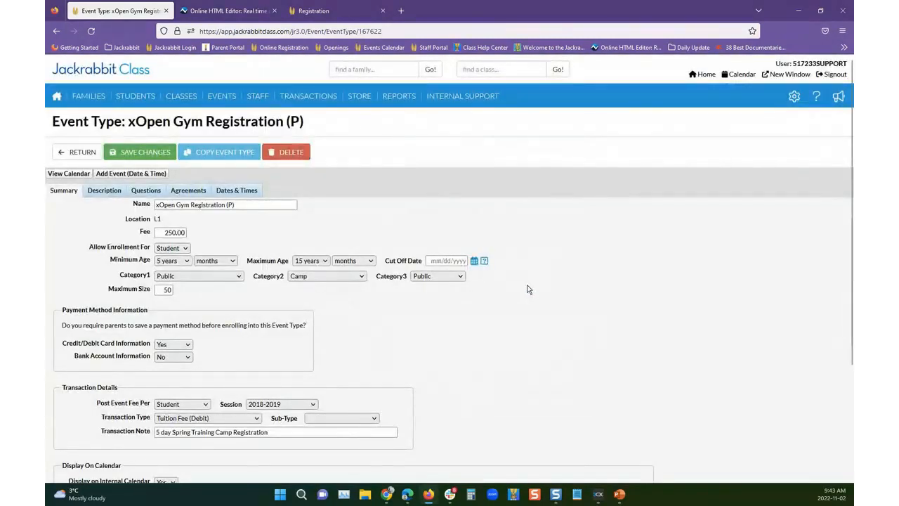
Open the 11/3/2022 event from the scheduled dates, view its registration form with the header graphic, and close the pop-up window
left_click(235, 190)
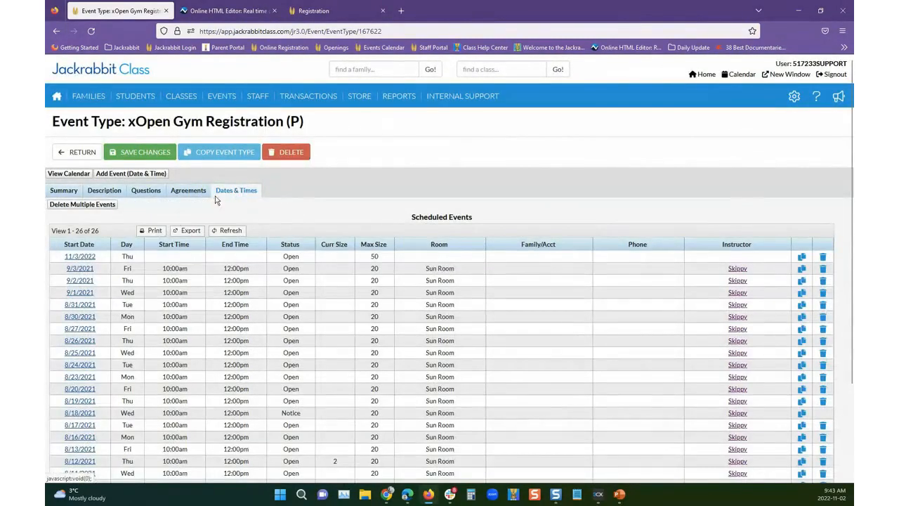
left_click(80, 259)
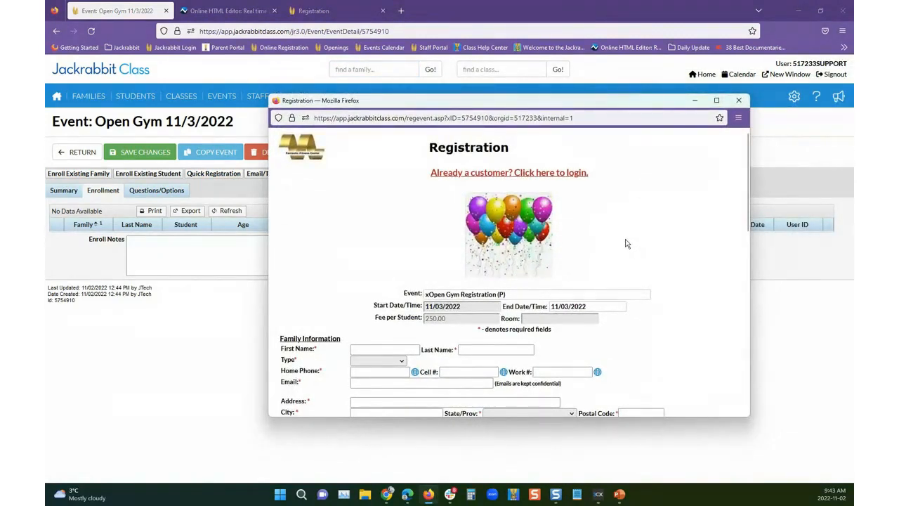
left_click(739, 101)
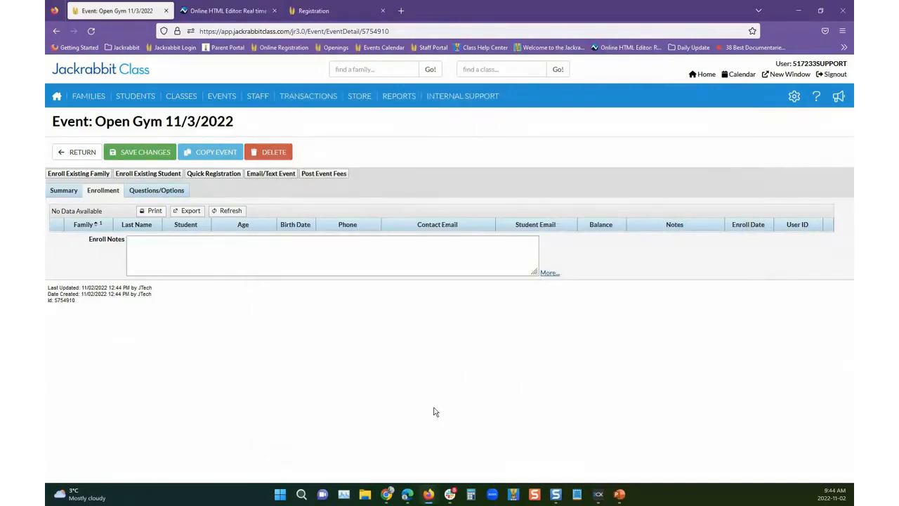